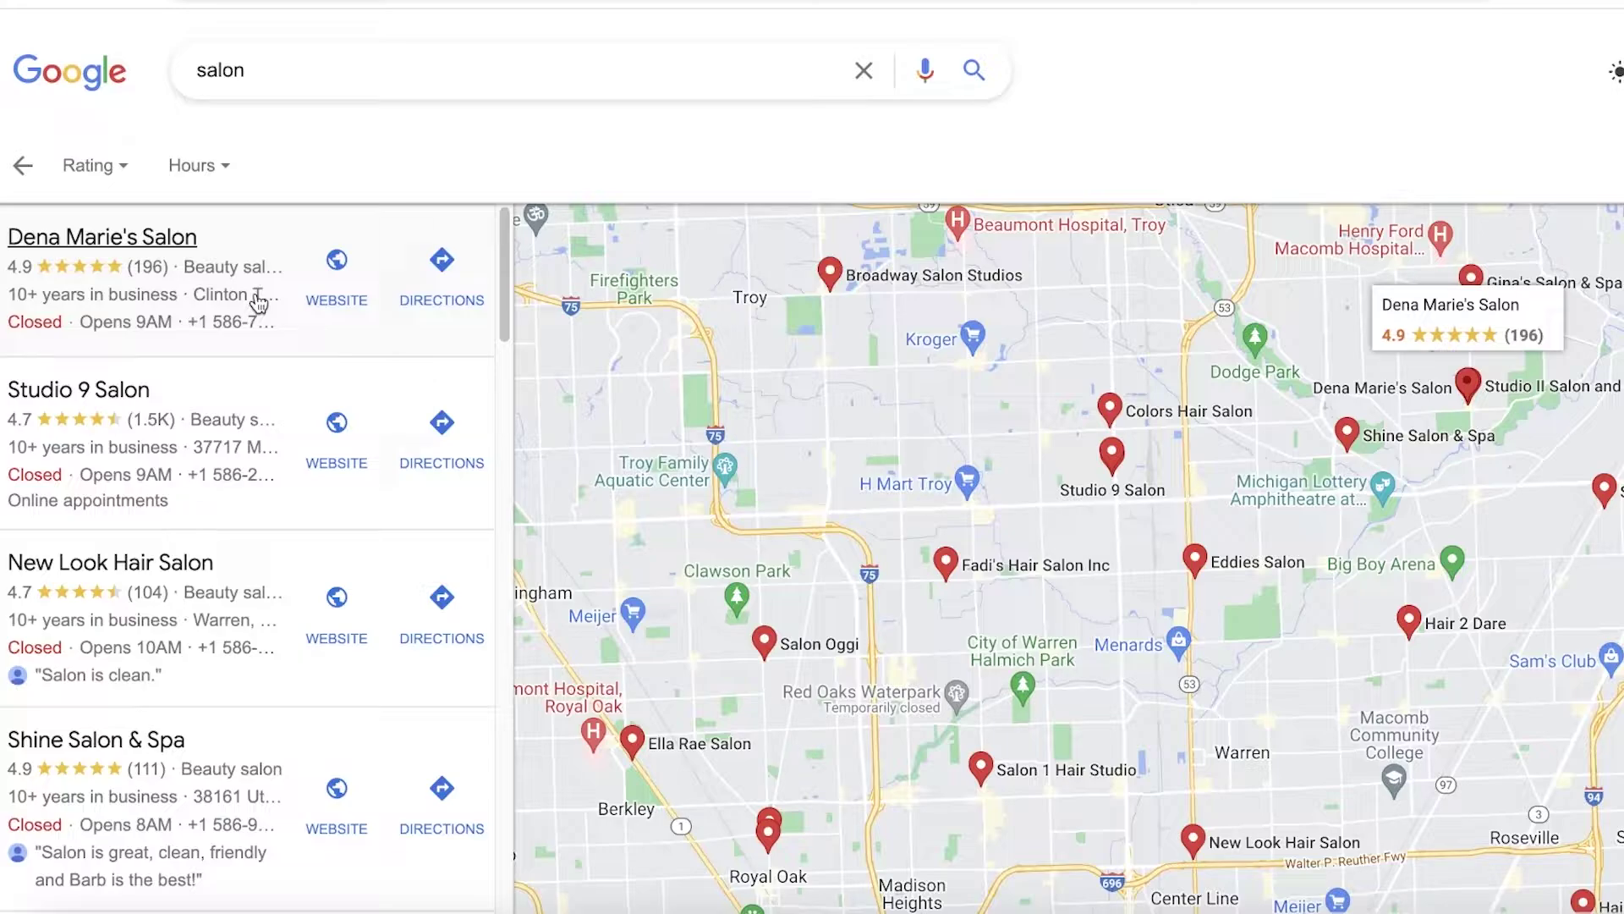
Examine the salon search listings and map pins around Troy and Warren, including ratings, review counts and the end of the results list
{"action": "scroll", "coordinate": [217, 373], "scroll_direction": "down", "scroll_amount": 12}
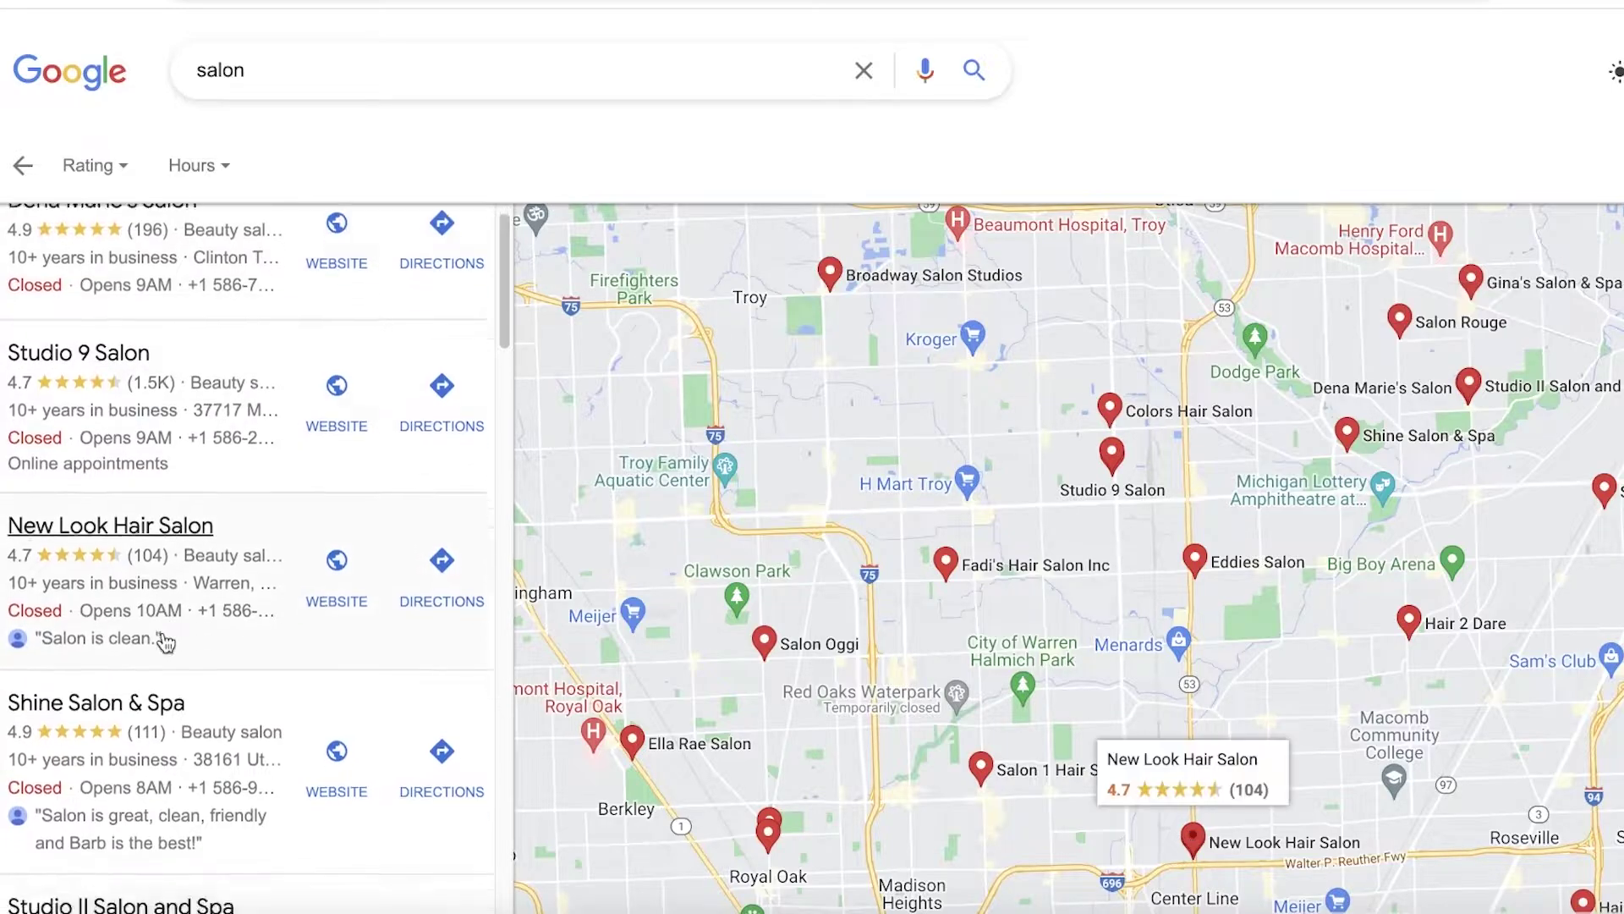
{"action": "scroll", "coordinate": [1182, 325], "scroll_direction": "down", "scroll_amount": 4}
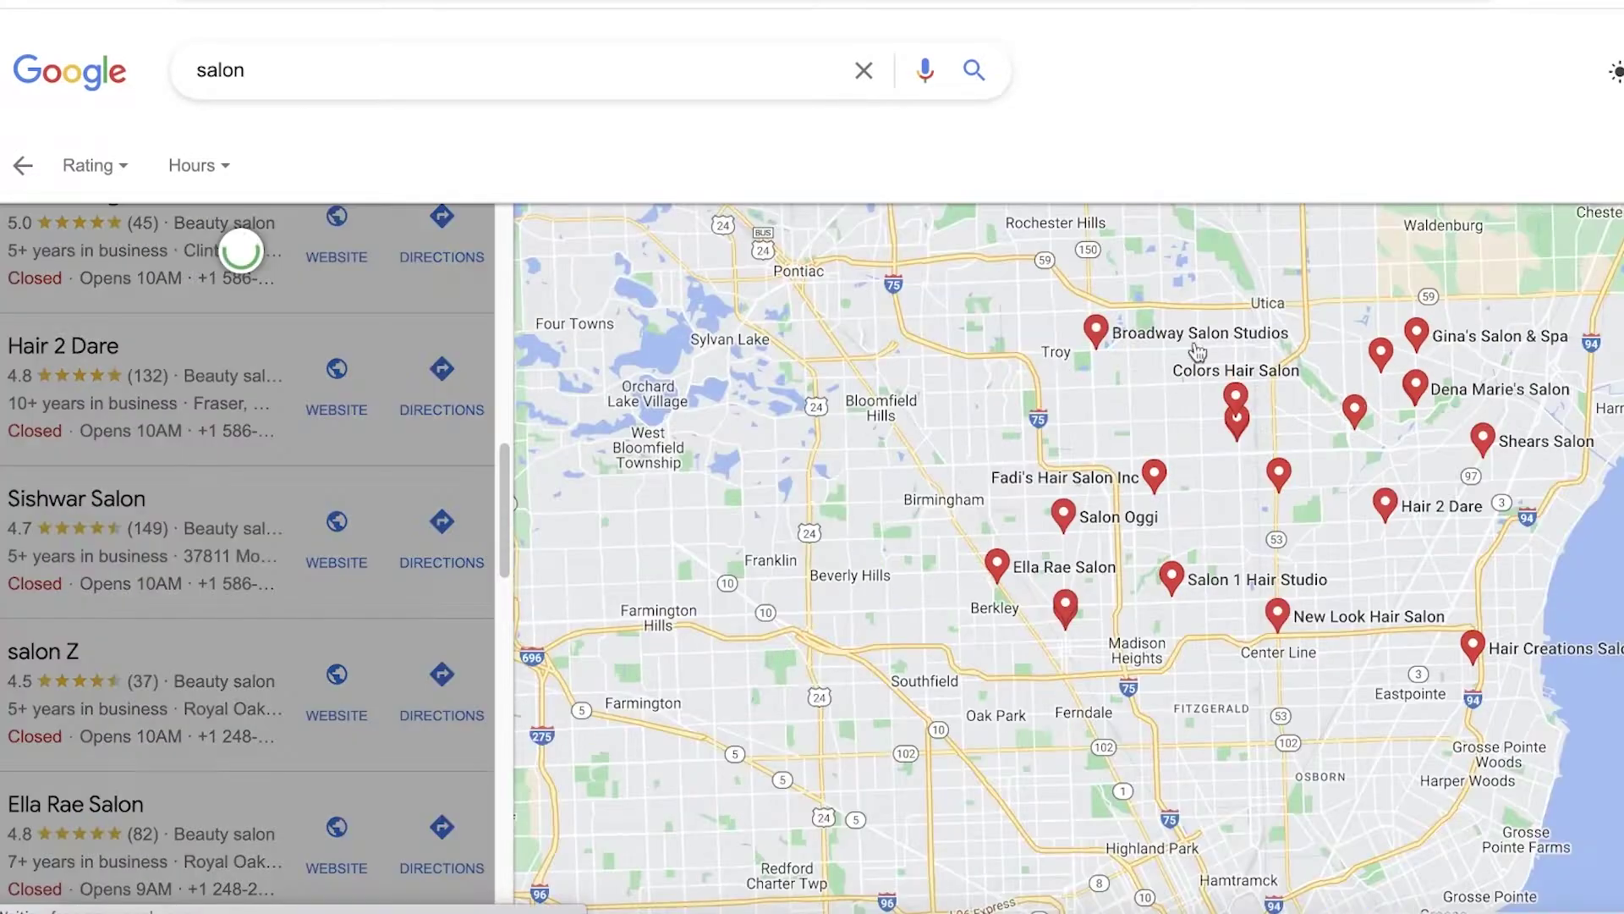
{"action": "scroll", "coordinate": [1015, 450], "scroll_direction": "up", "scroll_amount": 4}
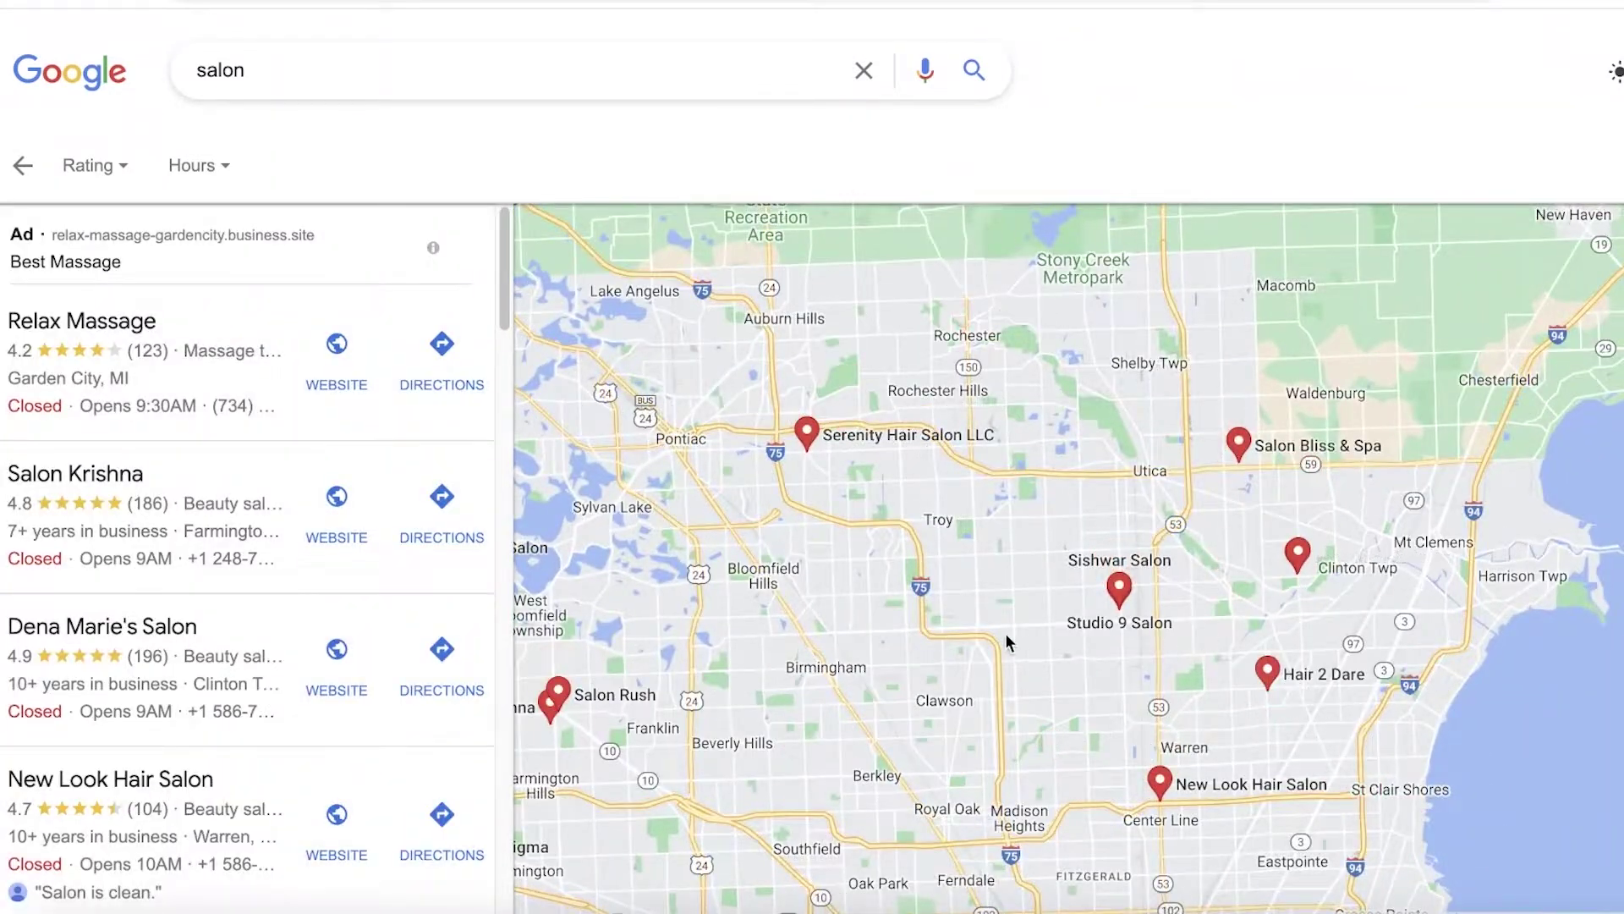
{"action": "left_click_drag", "start_coordinate": [1008, 629], "coordinate": [1005, 565]}
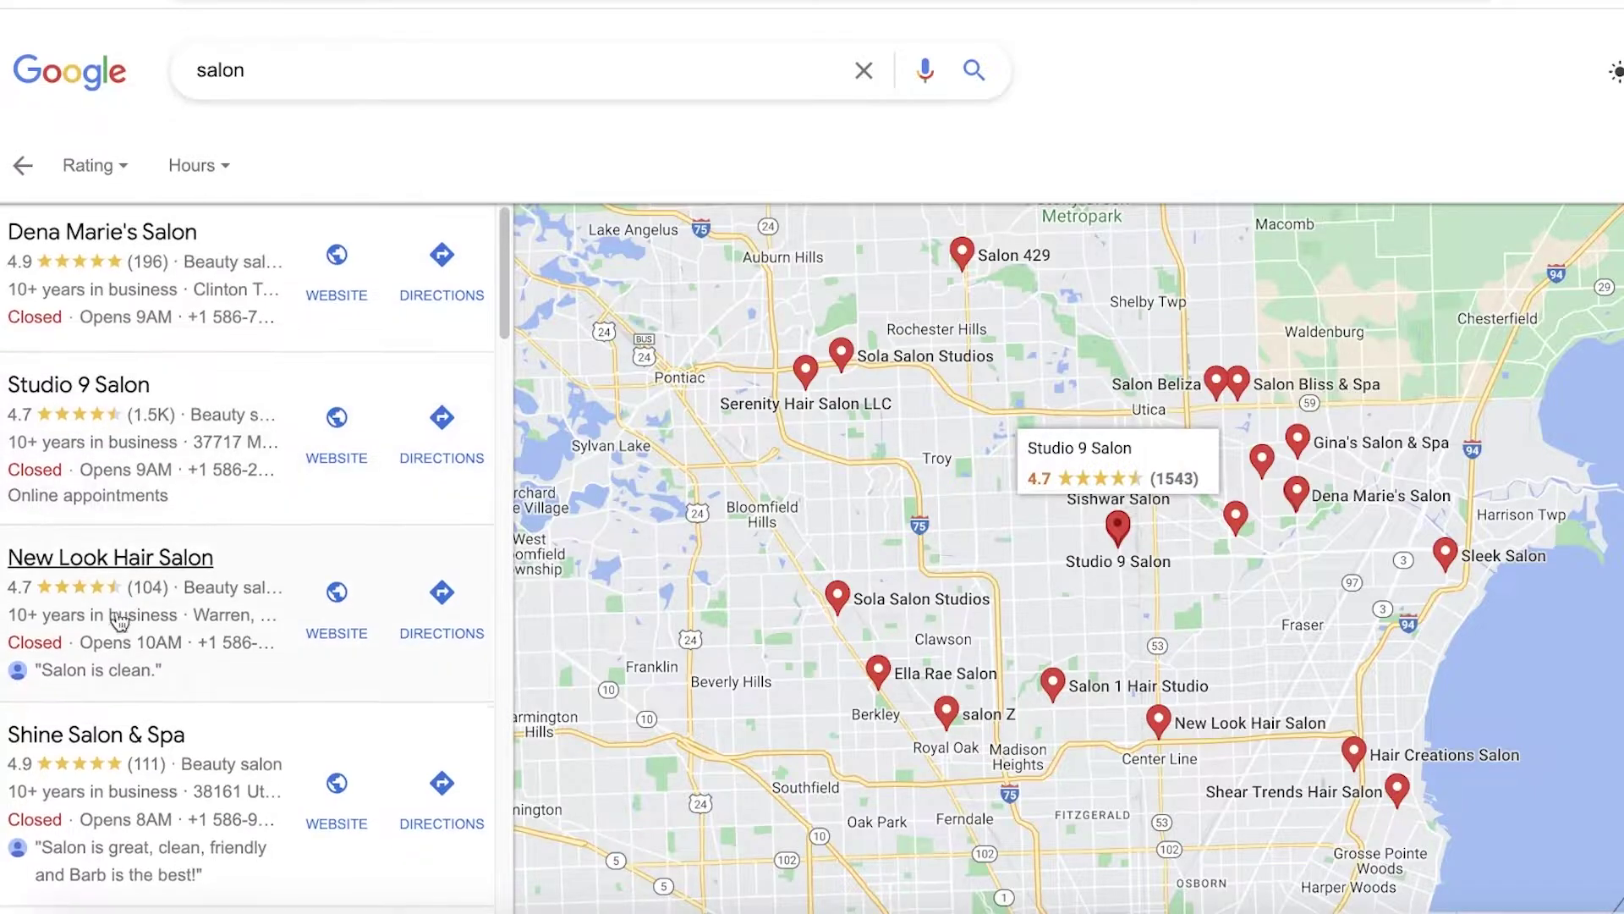
{"action": "scroll", "coordinate": [104, 625], "scroll_direction": "down", "scroll_amount": 1}
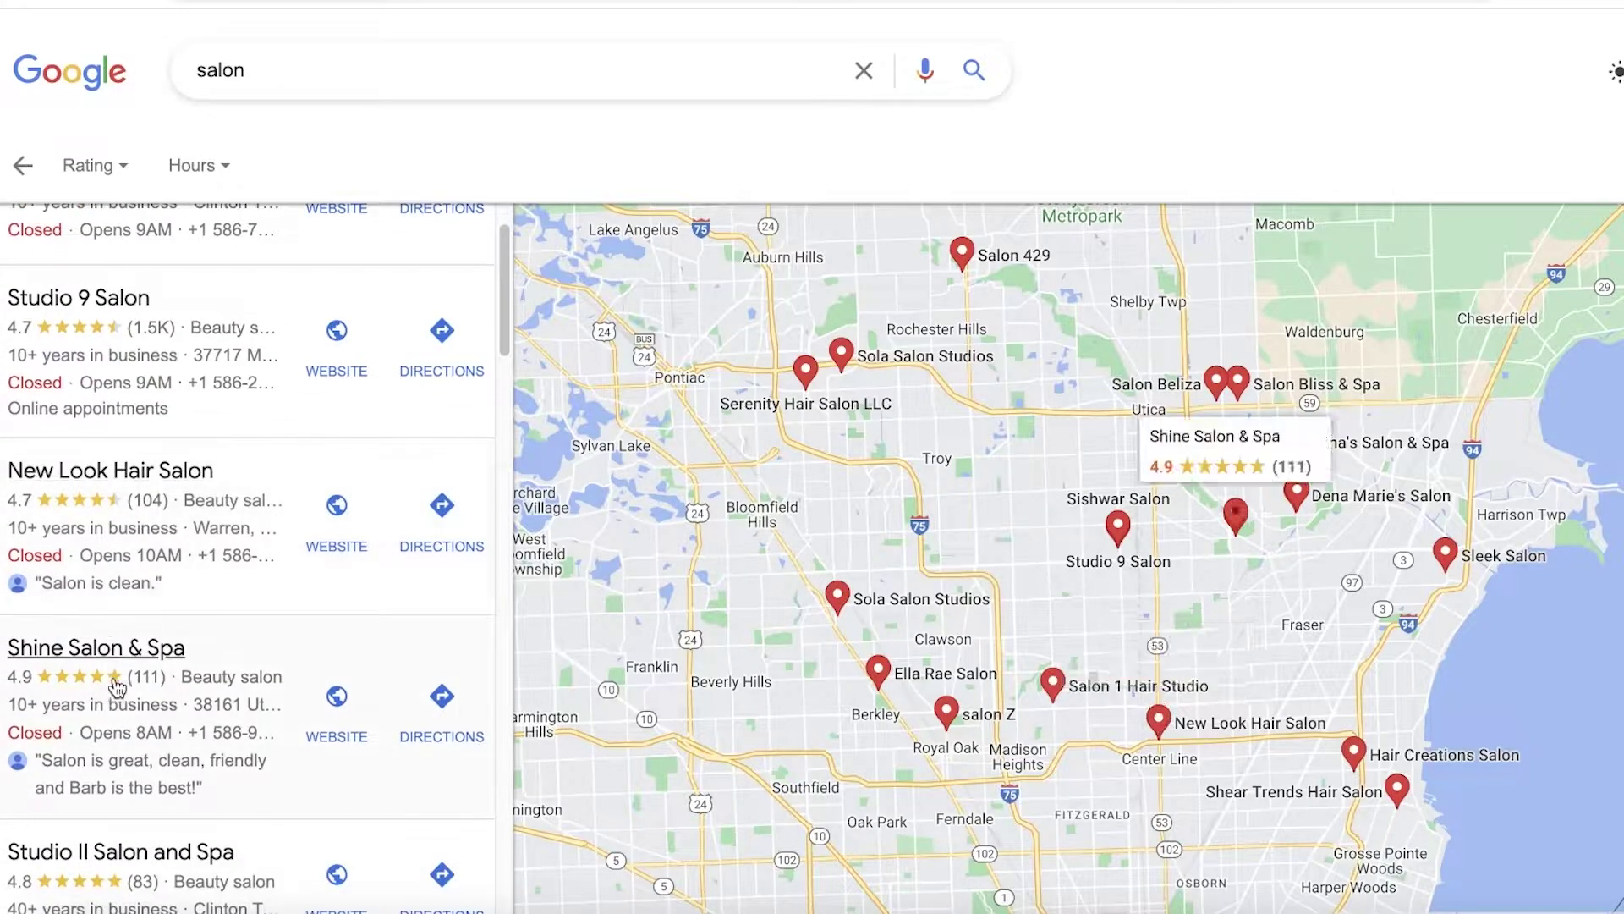
{"action": "scroll", "coordinate": [114, 686], "scroll_direction": "down", "scroll_amount": 1}
{"action": "scroll", "coordinate": [169, 592], "scroll_direction": "up", "scroll_amount": 2}
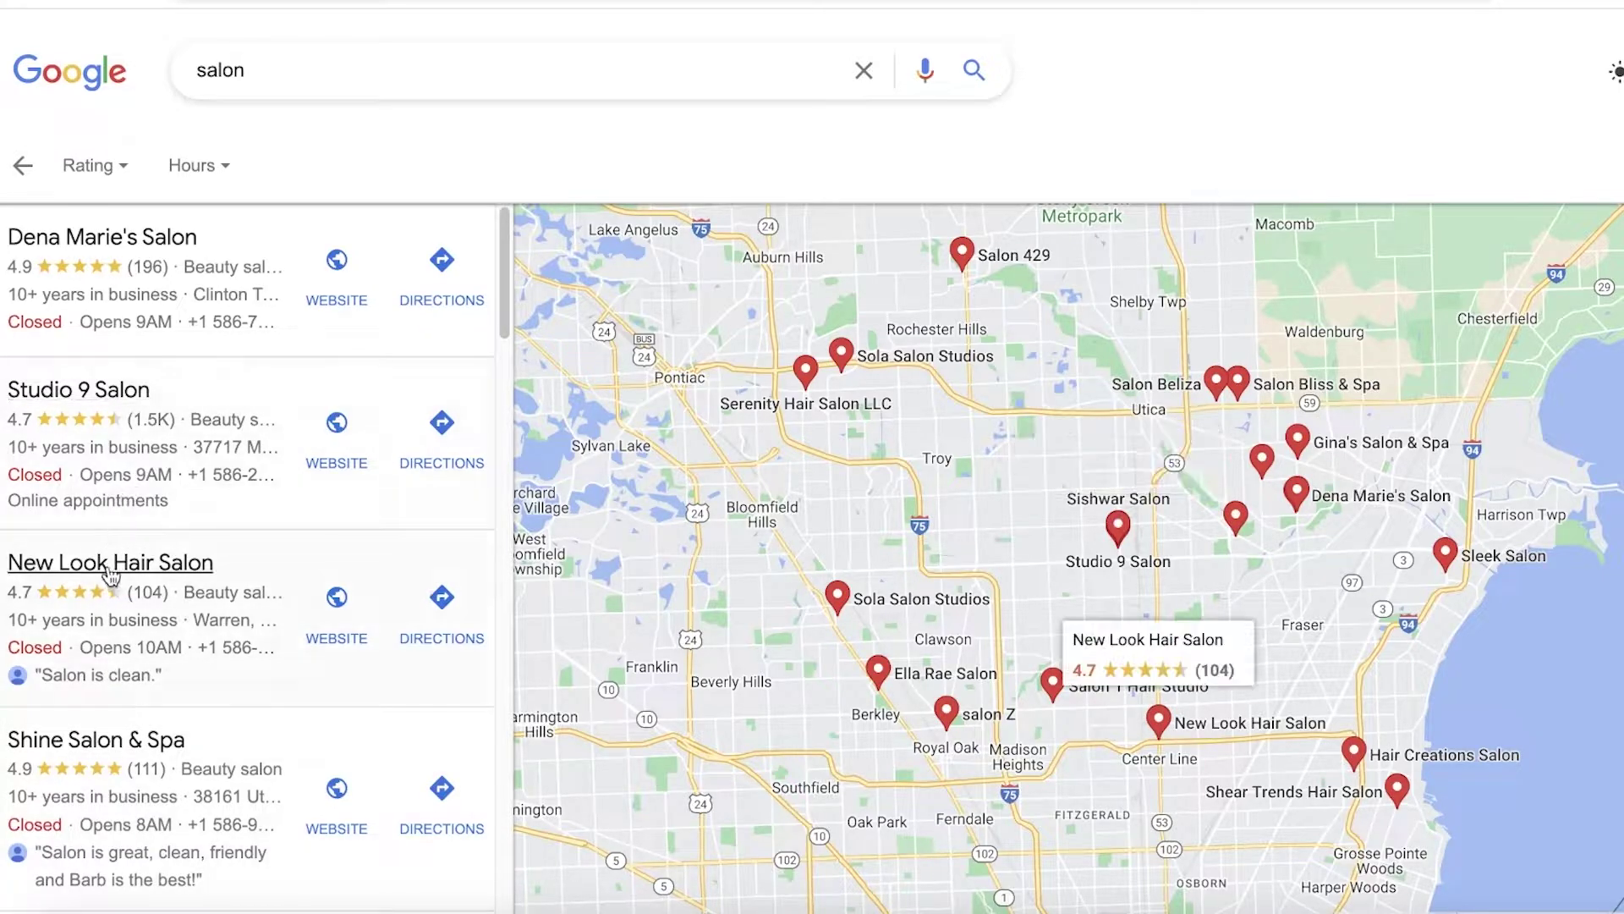
{"action": "scroll", "coordinate": [430, 364], "scroll_direction": "down", "scroll_amount": 5}
{"action": "scroll", "coordinate": [338, 423], "scroll_direction": "up", "scroll_amount": 3}
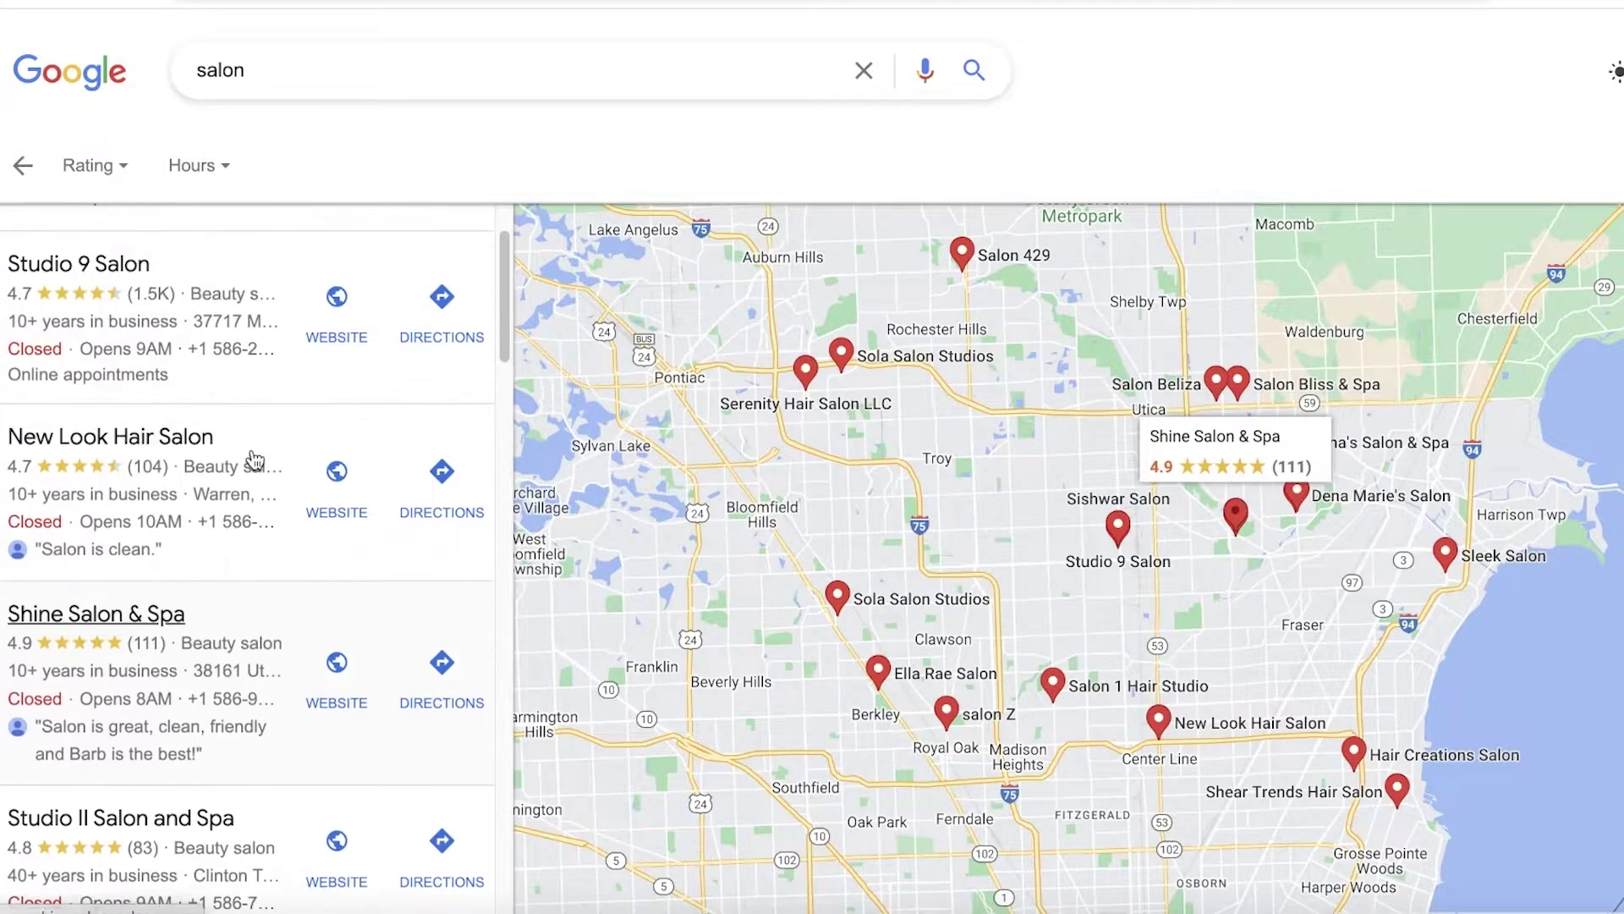
{"action": "scroll", "coordinate": [246, 461], "scroll_direction": "up", "scroll_amount": 1}
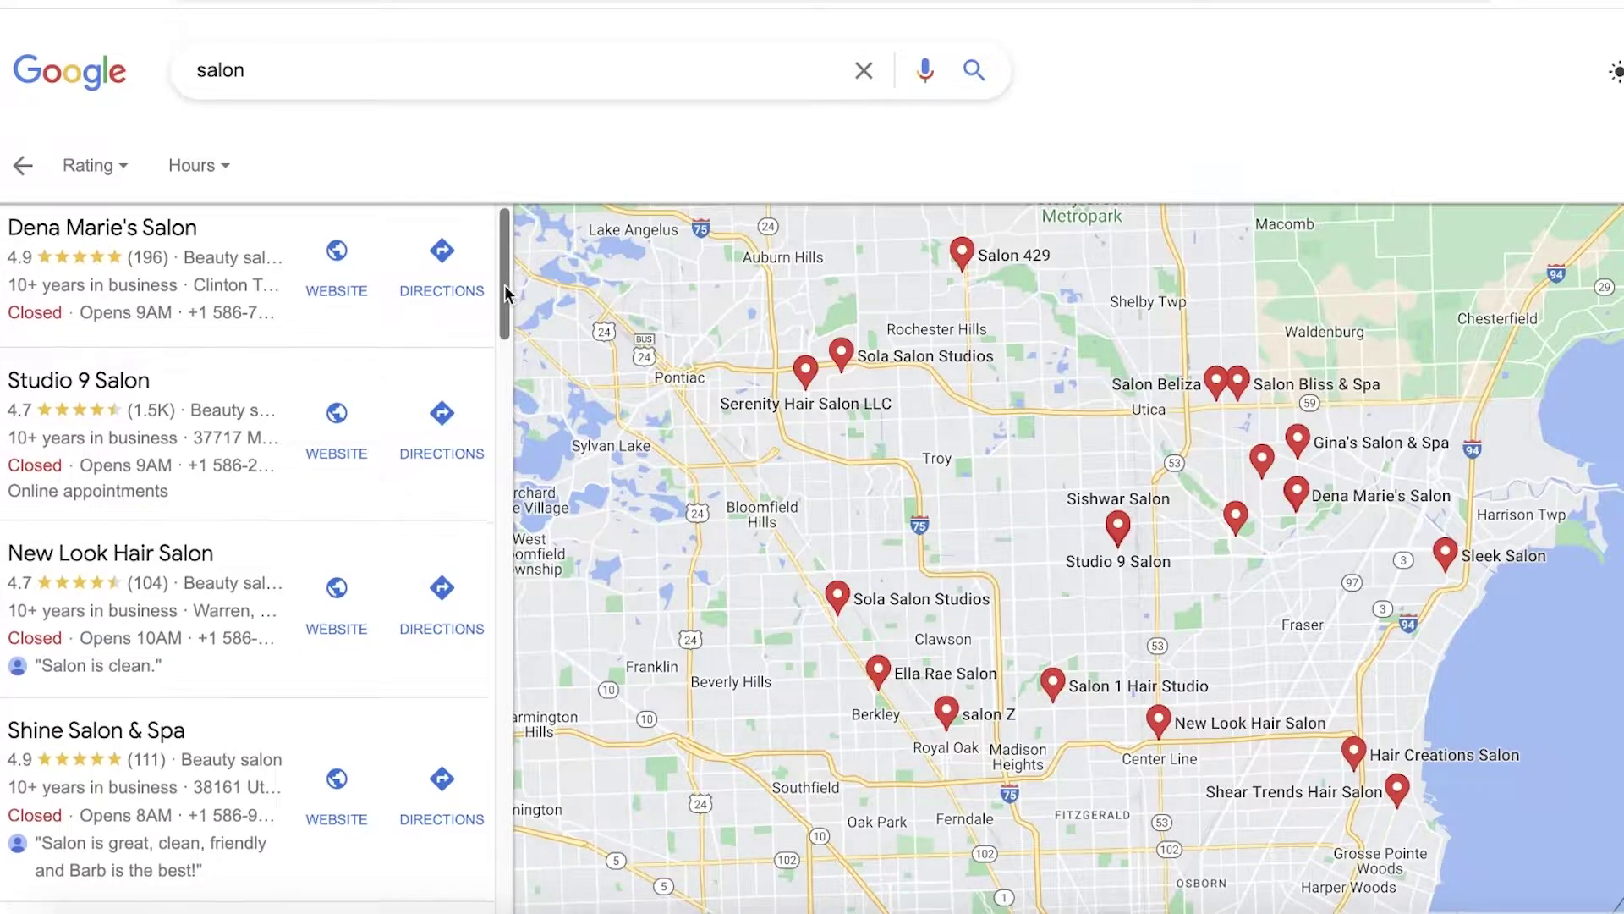
{"action": "scroll", "coordinate": [134, 646], "scroll_direction": "down", "scroll_amount": 10}
{"action": "scroll", "coordinate": [287, 424], "scroll_direction": "down", "scroll_amount": 15}
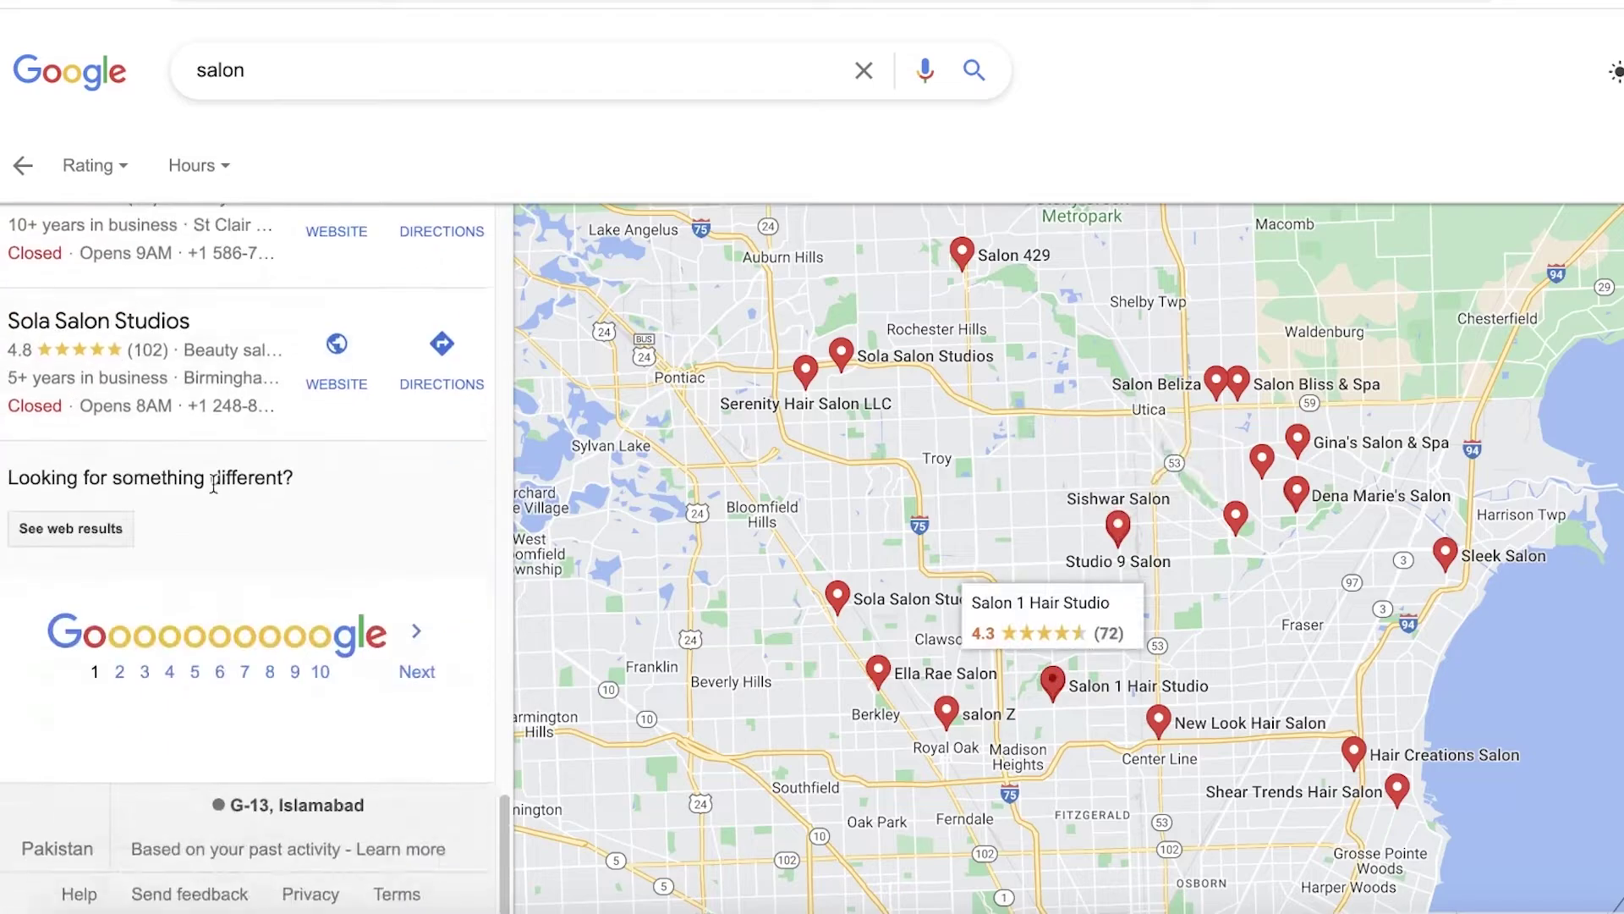
{"action": "scroll", "coordinate": [276, 446], "scroll_direction": "up", "scroll_amount": 14}
{"action": "scroll", "coordinate": [188, 412], "scroll_direction": "up", "scroll_amount": 5}
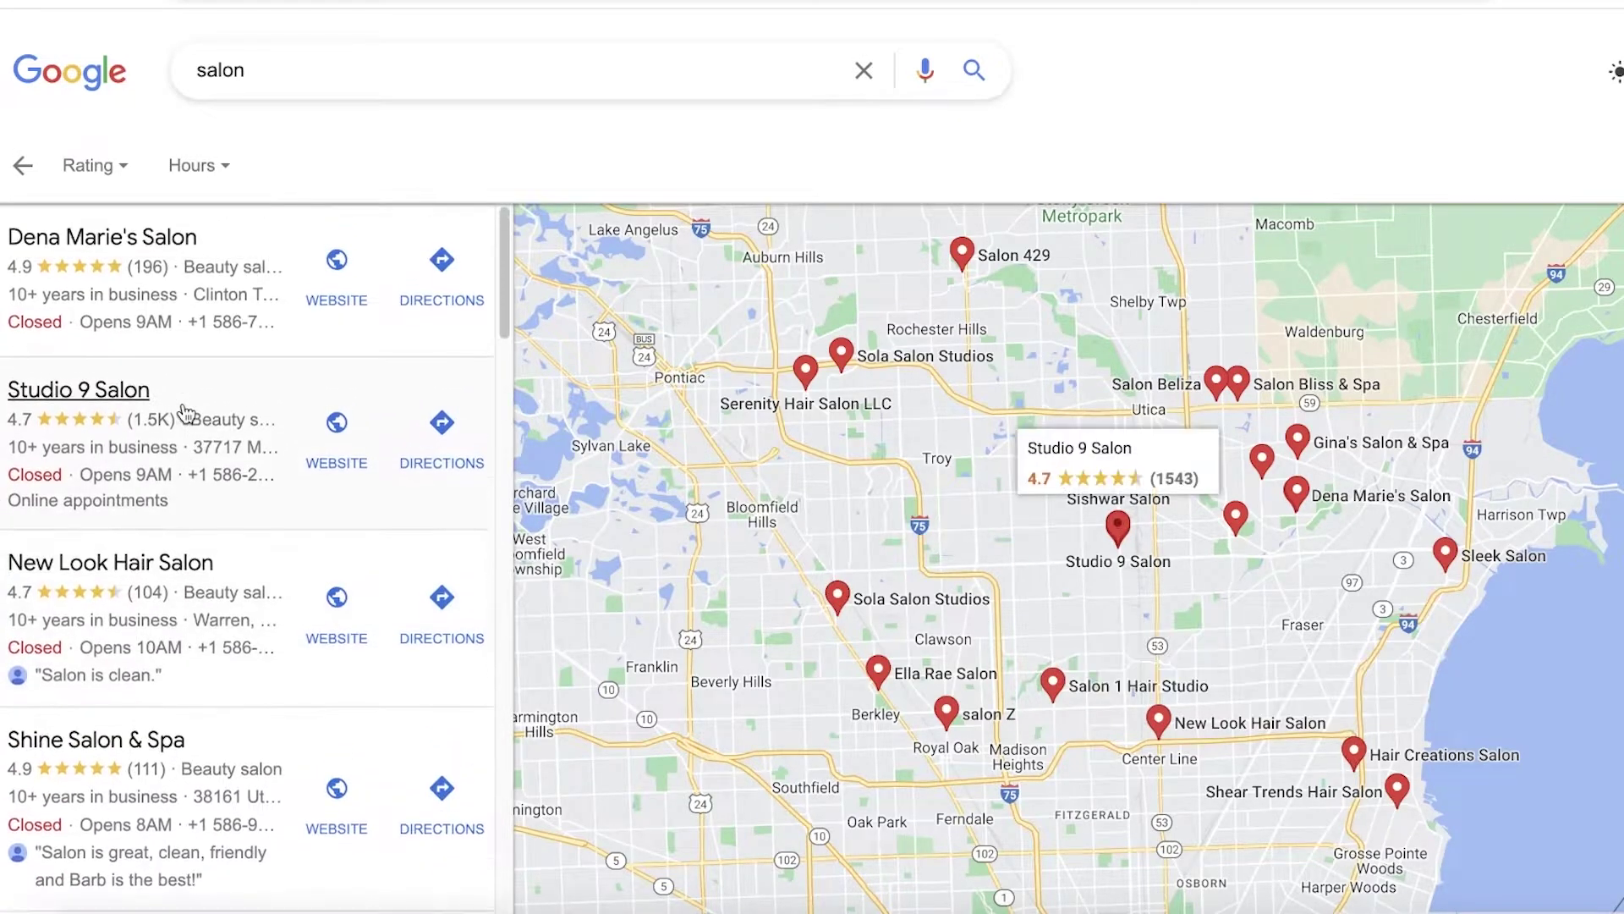
{"action": "scroll", "coordinate": [1123, 460], "scroll_direction": "up", "scroll_amount": 3}
Compare which salons are listed for different map areas, from wide metro views down to the neighbourhoods around Utica and Hall Road
{"action": "scroll", "coordinate": [1124, 460], "scroll_direction": "down", "scroll_amount": 5}
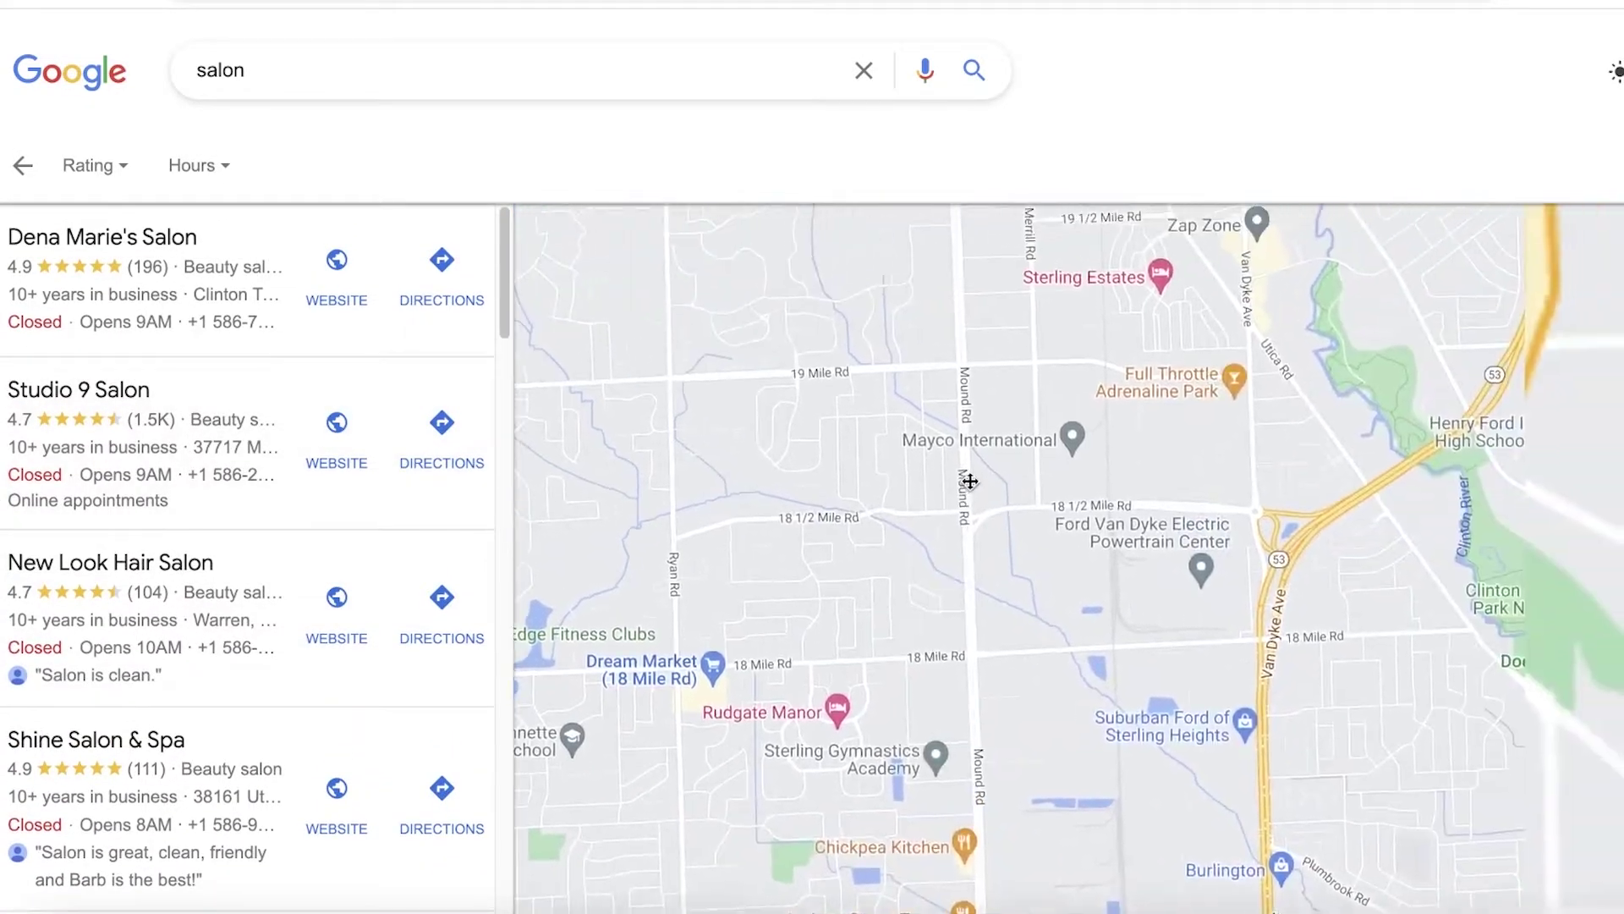
{"action": "scroll", "coordinate": [1096, 423], "scroll_direction": "up", "scroll_amount": 5}
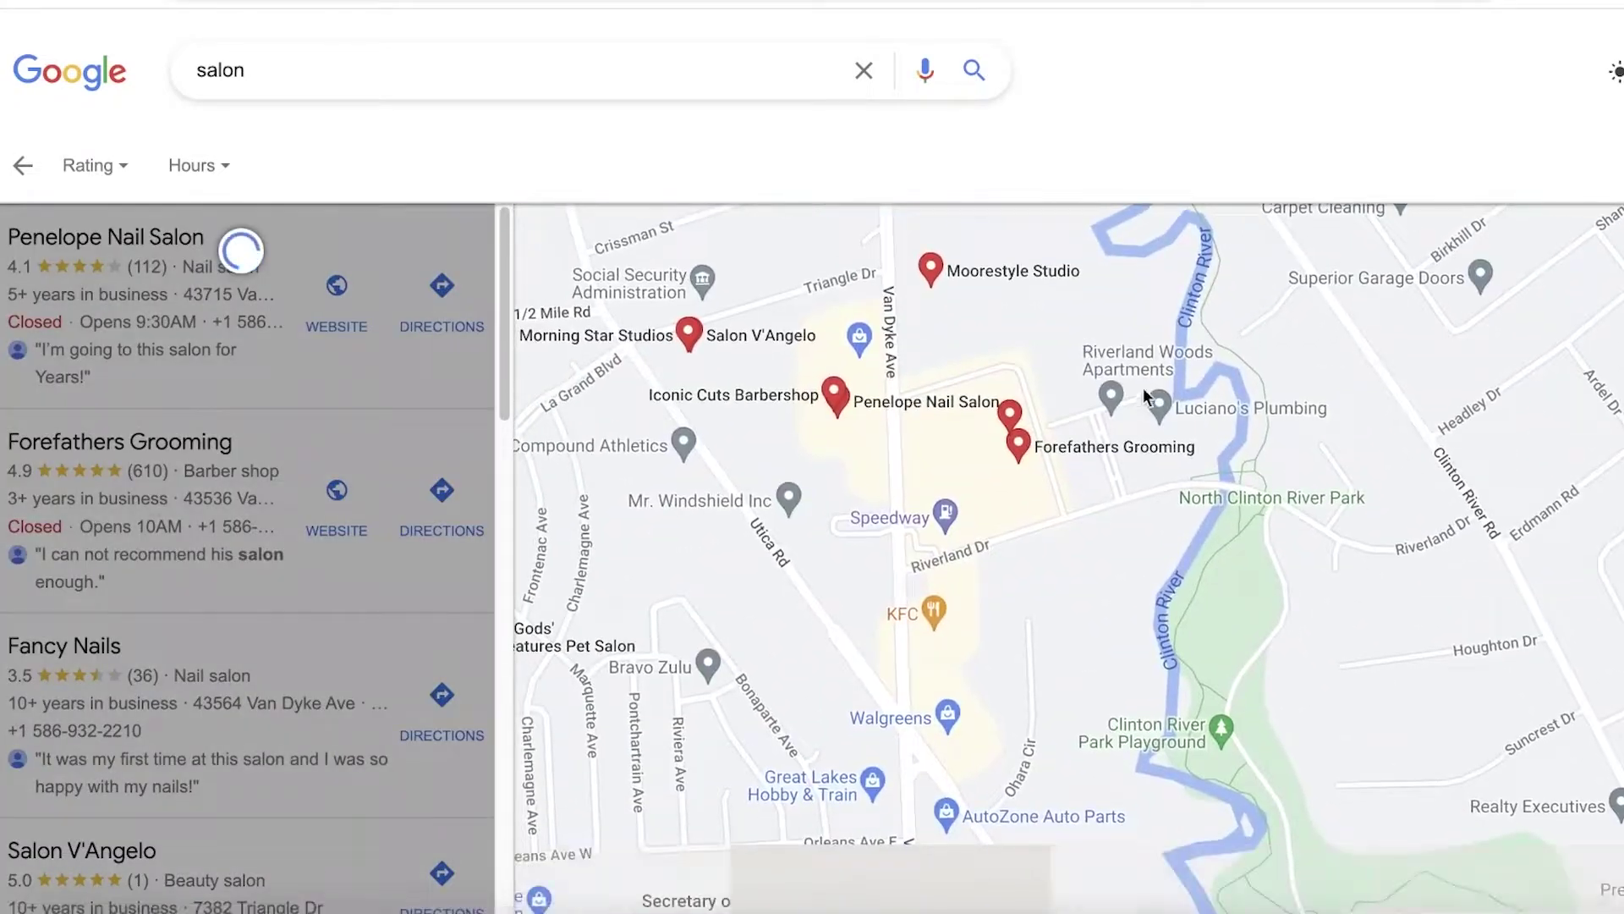
{"action": "left_click_drag", "start_coordinate": [978, 359], "coordinate": [1037, 429]}
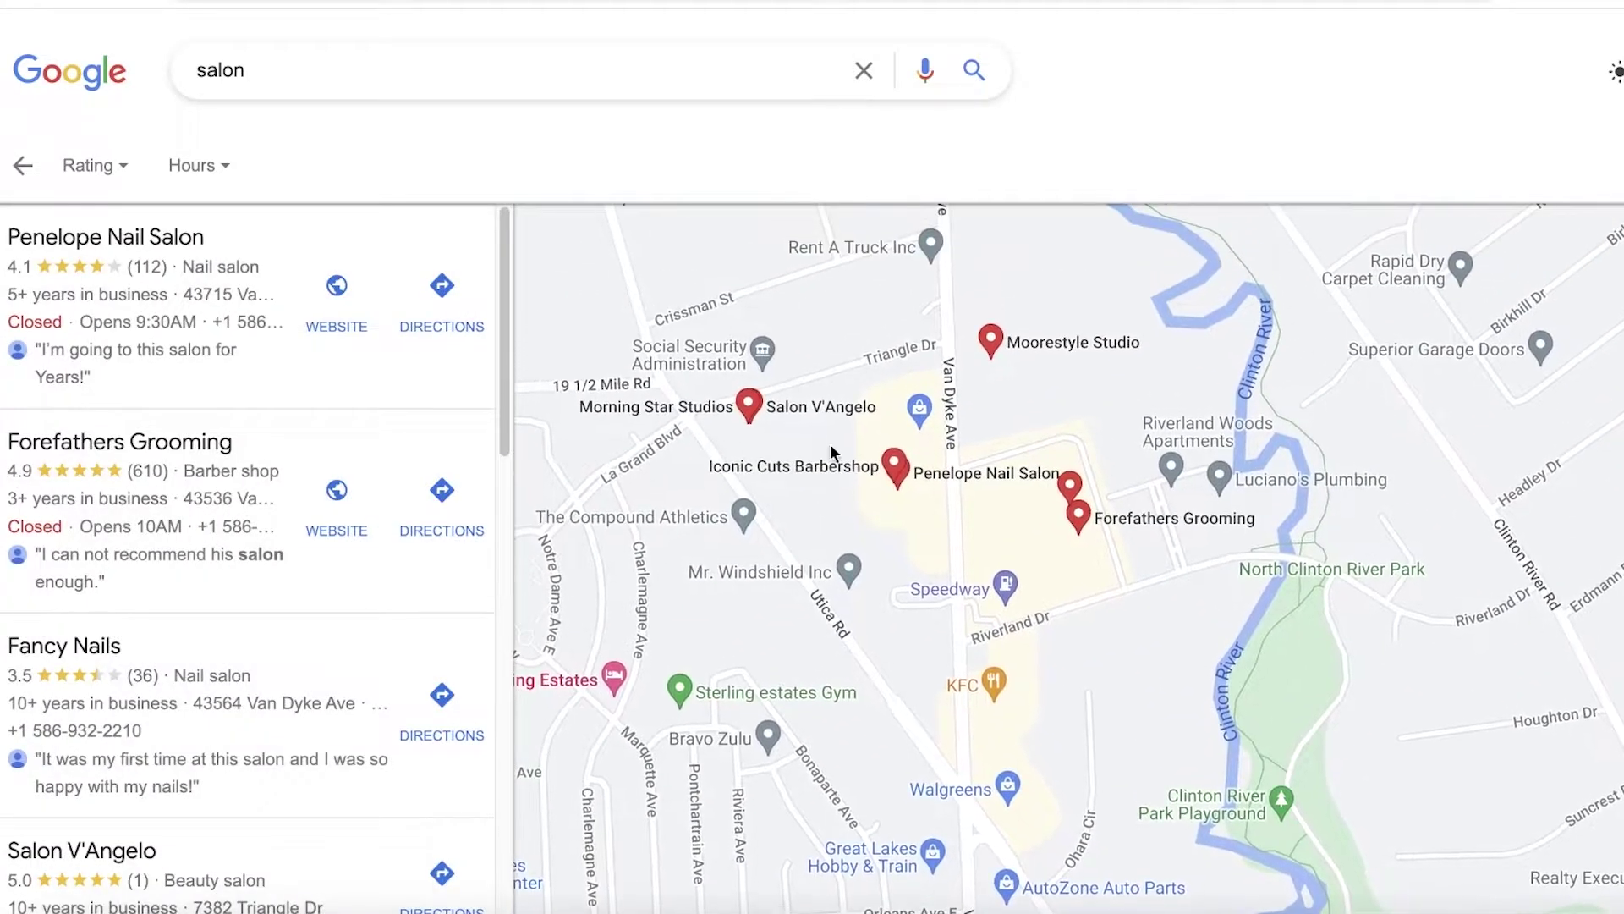
{"action": "scroll", "coordinate": [1418, 363], "scroll_direction": "down", "scroll_amount": 5}
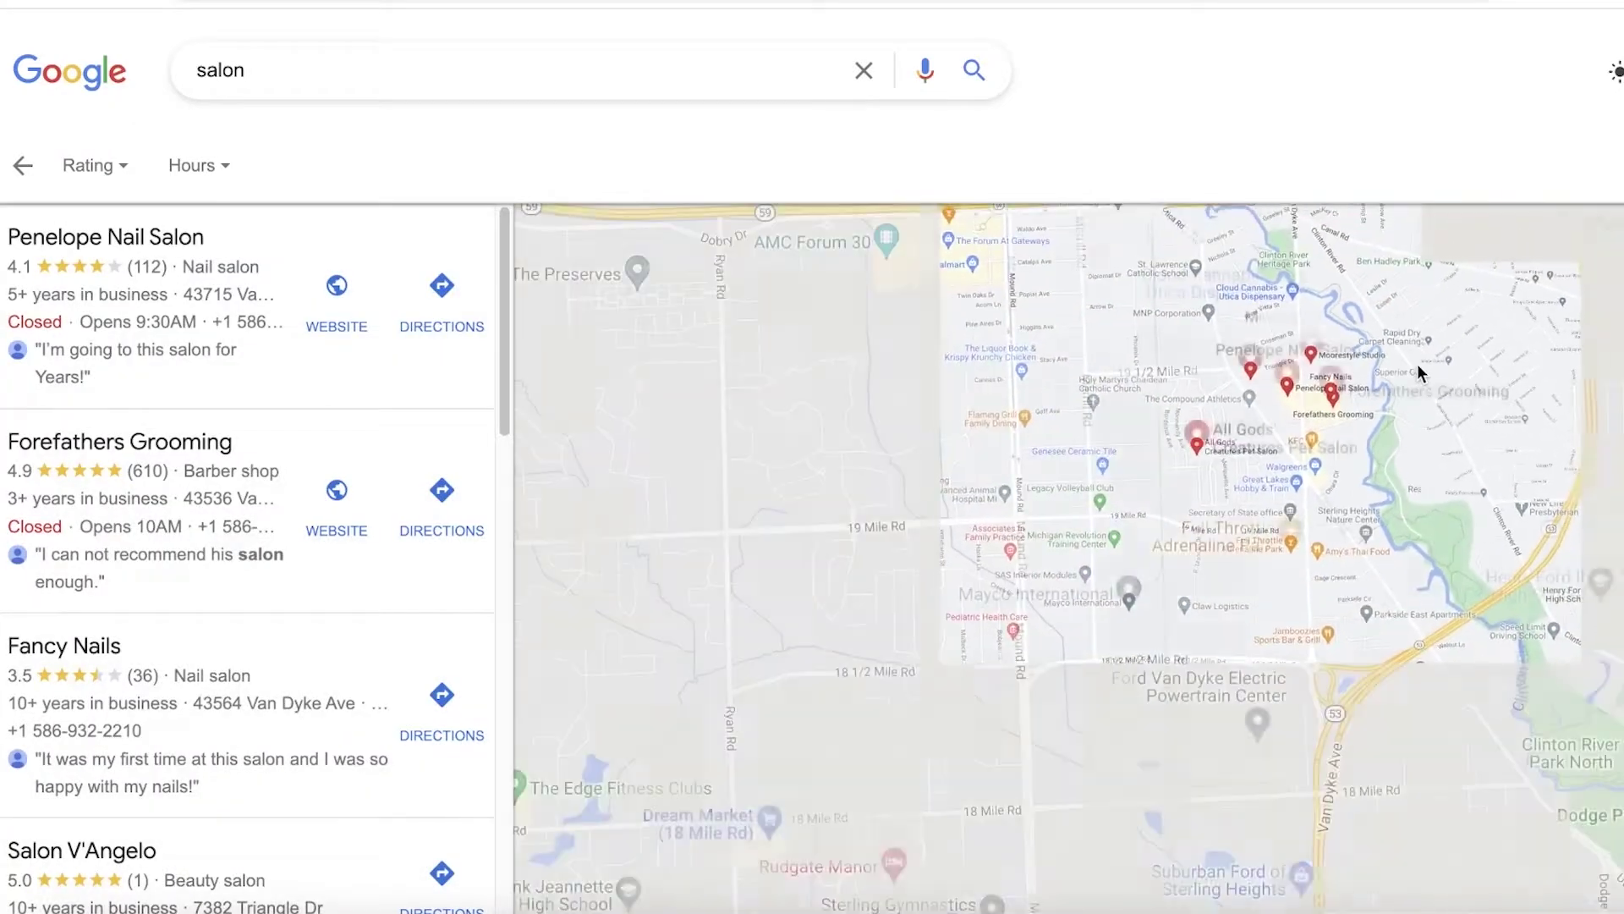
{"action": "scroll", "coordinate": [1416, 364], "scroll_direction": "down", "scroll_amount": 3}
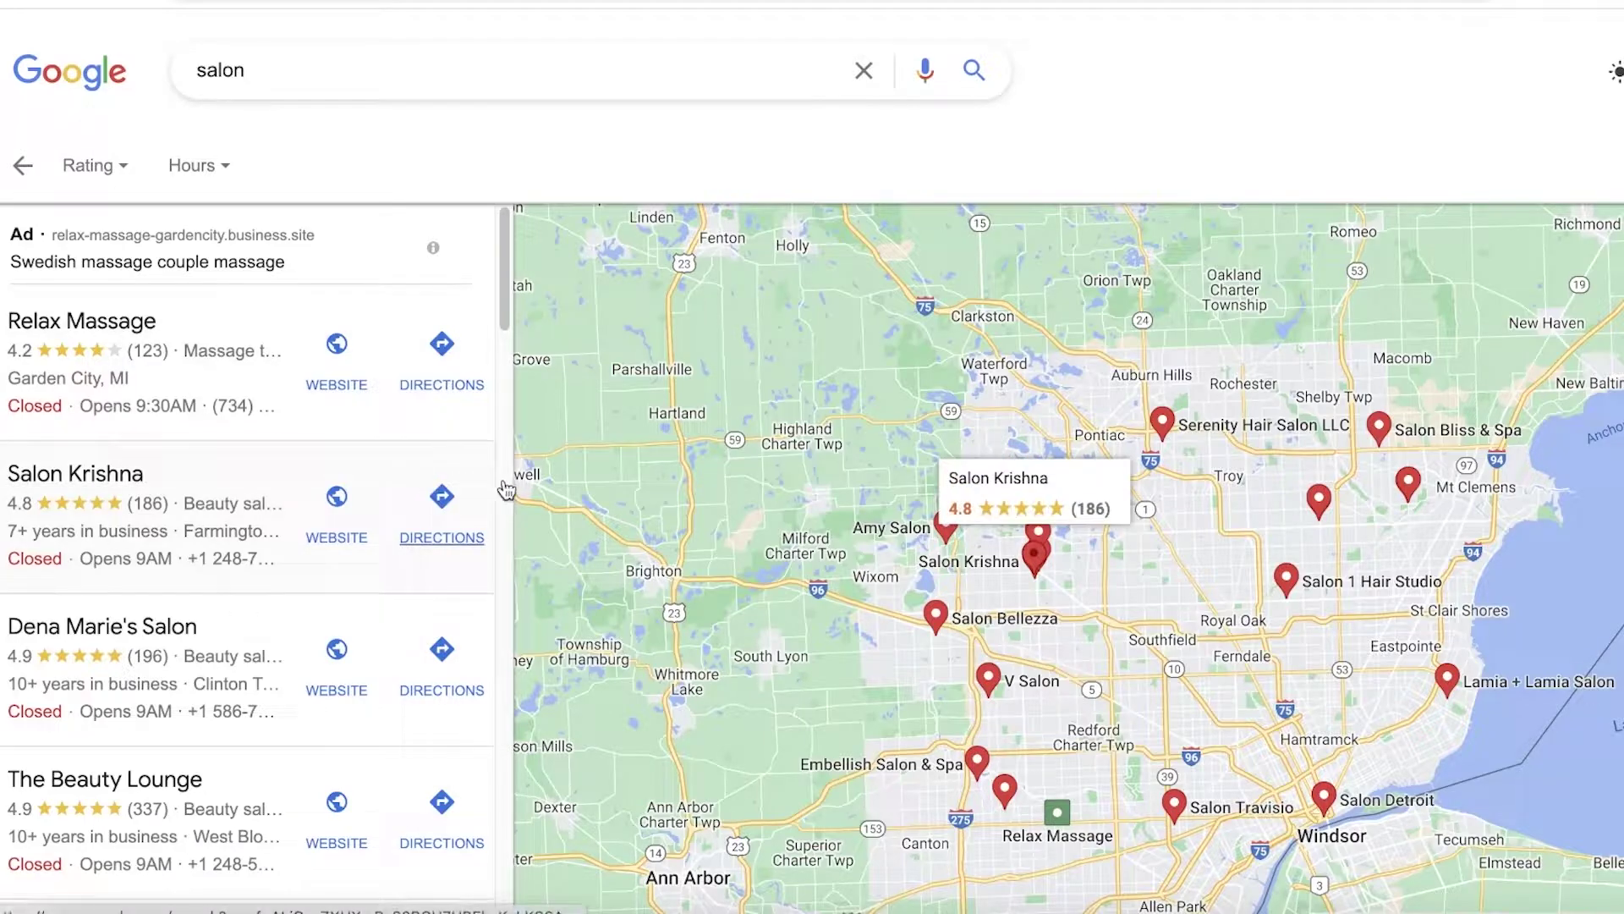
{"action": "scroll", "coordinate": [1250, 531], "scroll_direction": "up", "scroll_amount": 3}
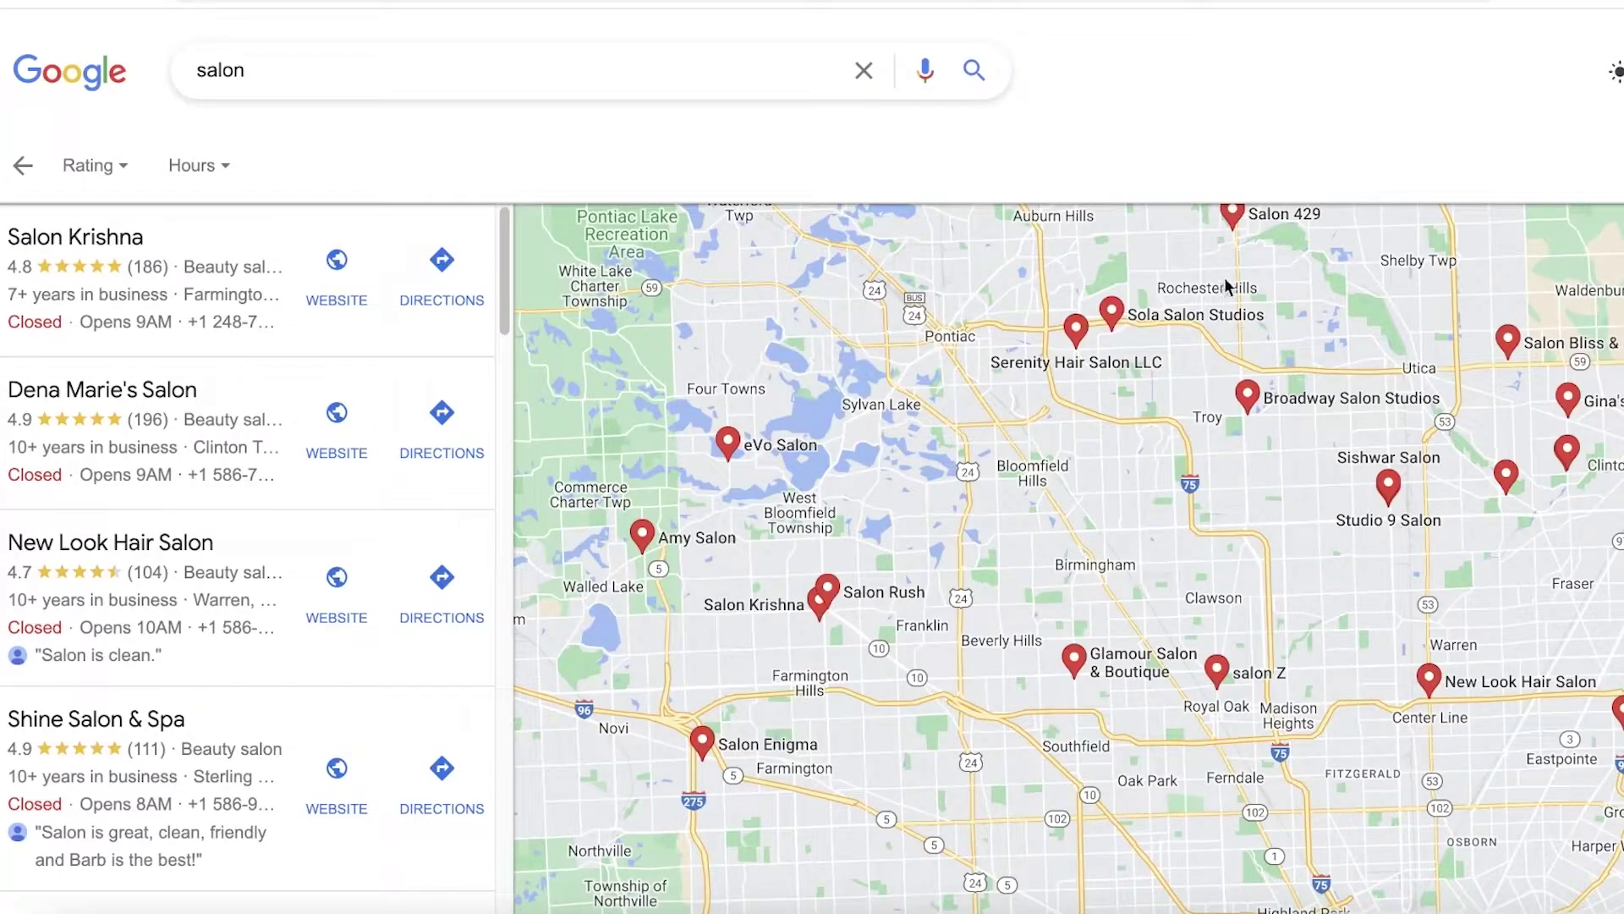
{"action": "scroll", "coordinate": [1247, 414], "scroll_direction": "up", "scroll_amount": 2}
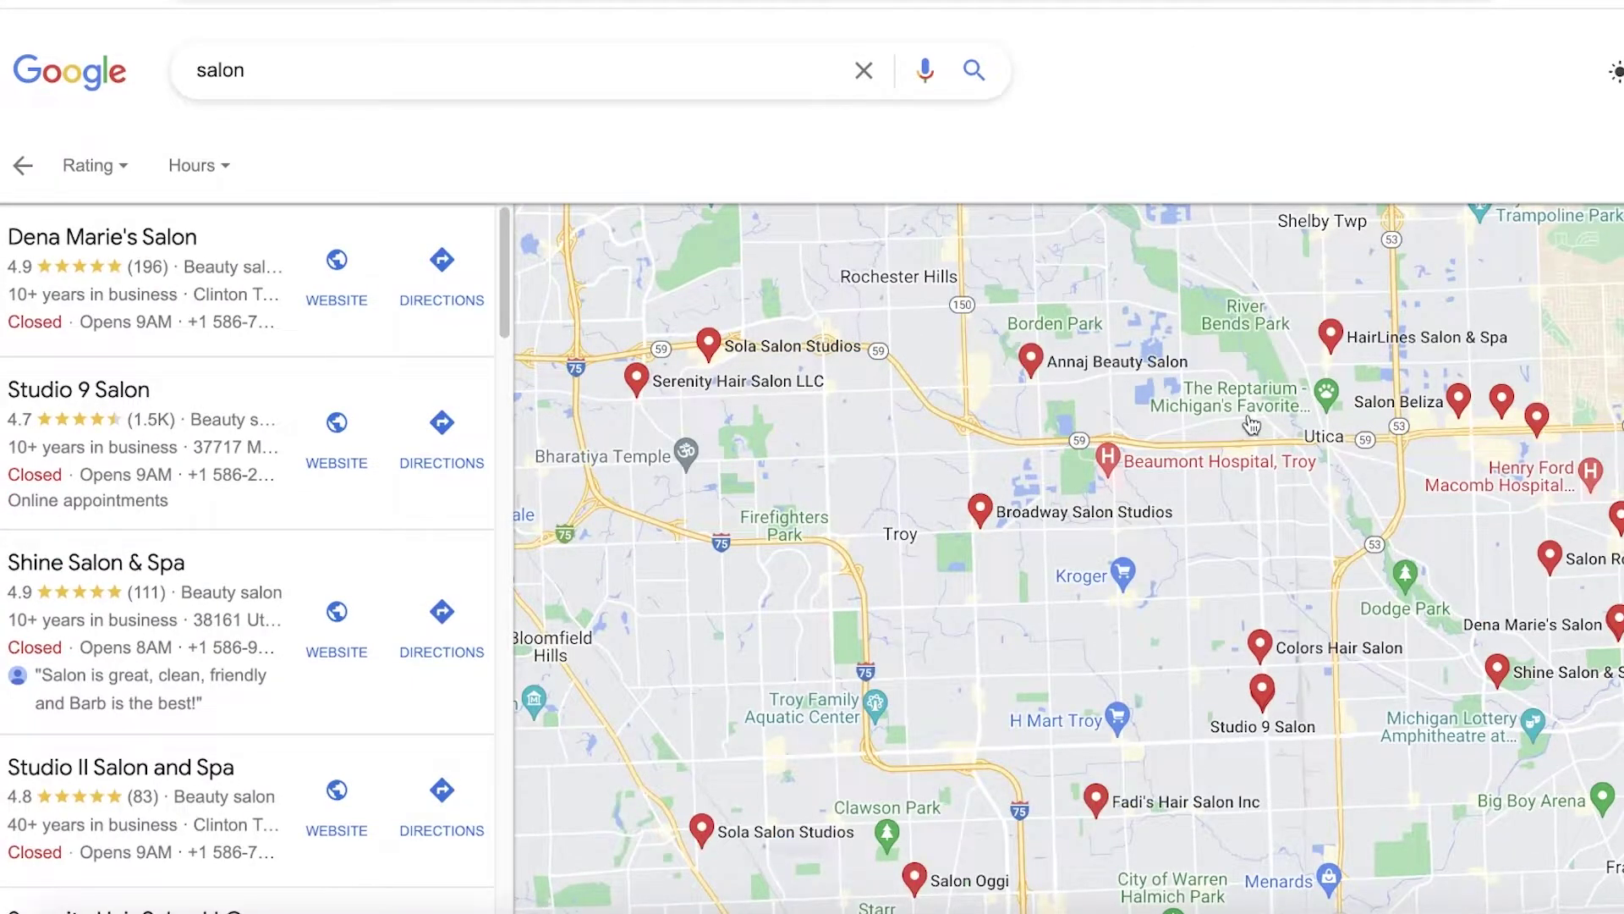
{"action": "scroll", "coordinate": [1609, 457], "scroll_direction": "up", "scroll_amount": 2}
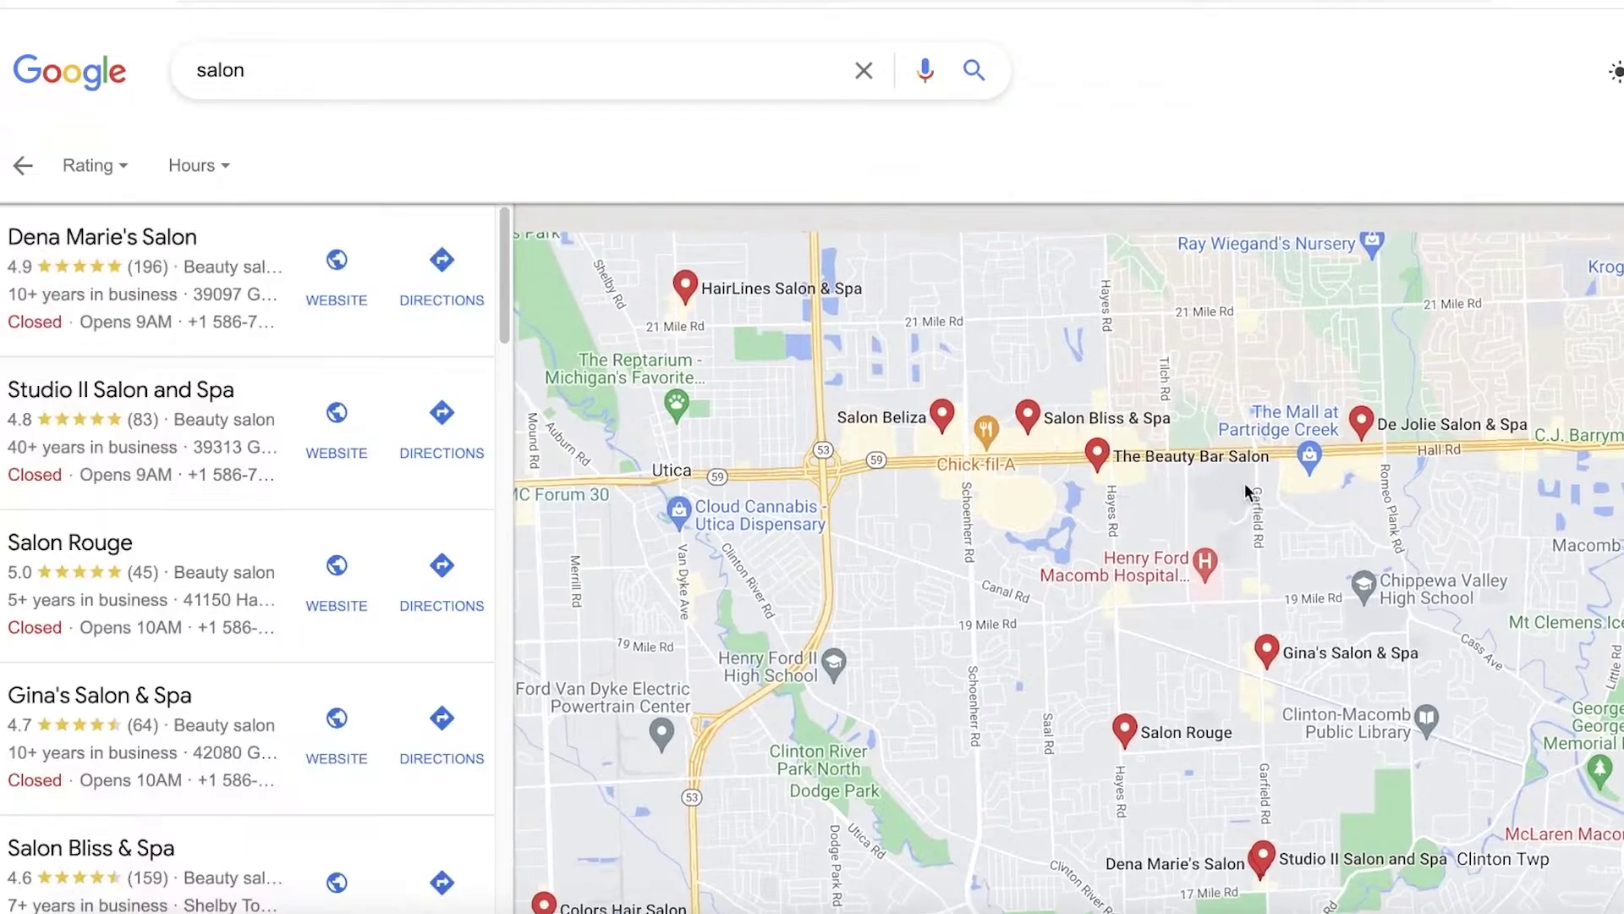
{"action": "scroll", "coordinate": [1245, 484], "scroll_direction": "up", "scroll_amount": 2}
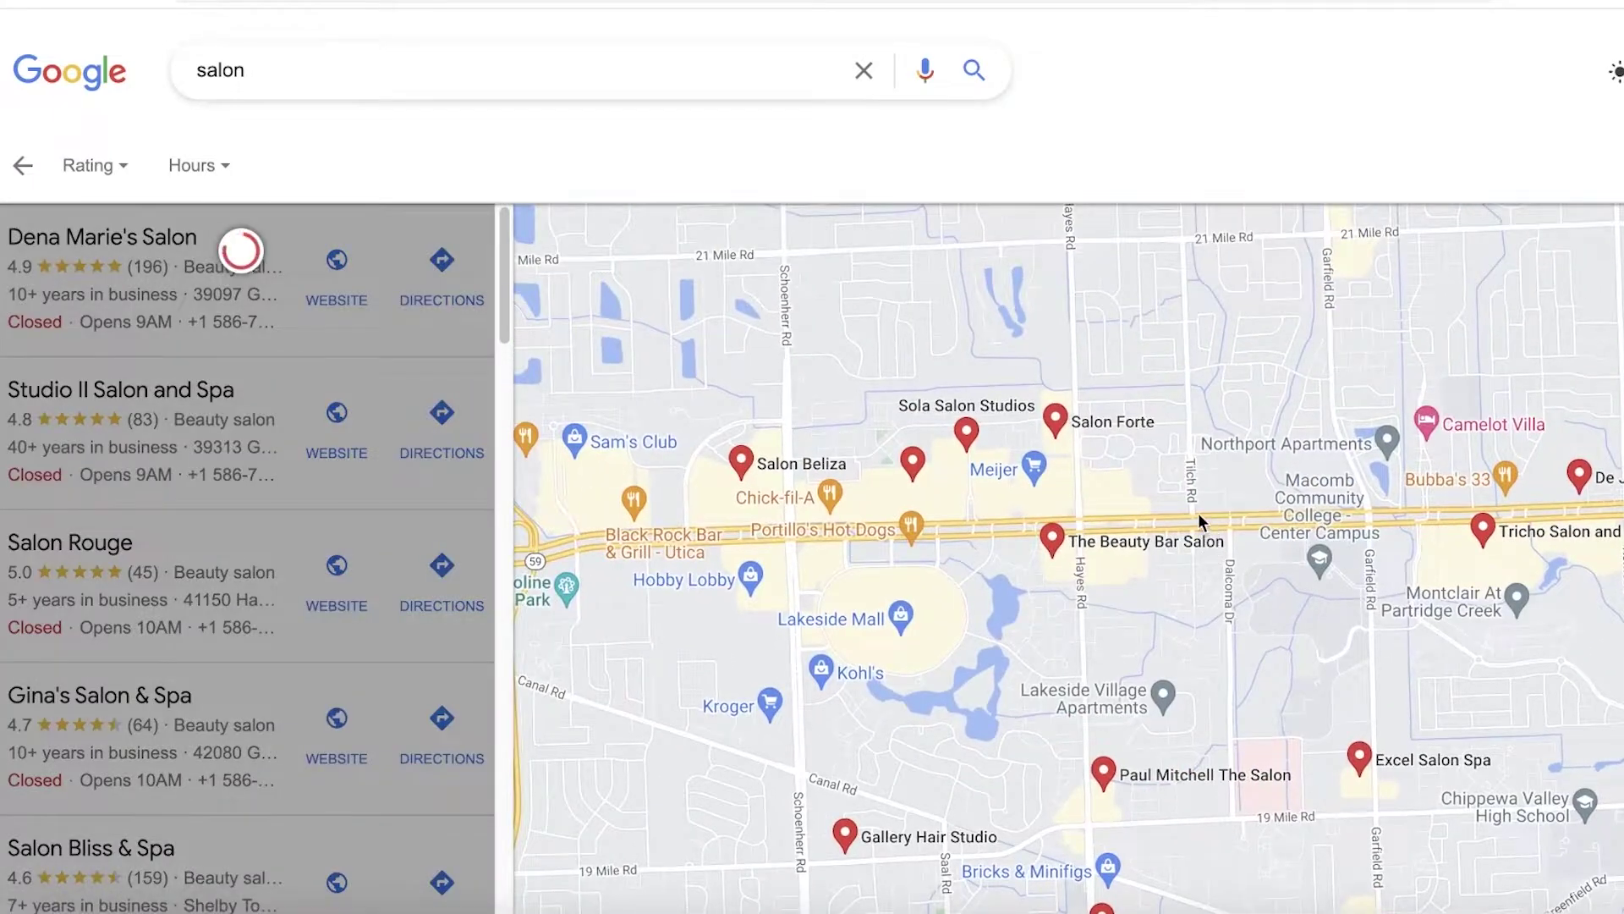
{"action": "scroll", "coordinate": [1192, 484], "scroll_direction": "up", "scroll_amount": 2}
{"action": "left_click_drag", "start_coordinate": [1182, 466], "coordinate": [1001, 515]}
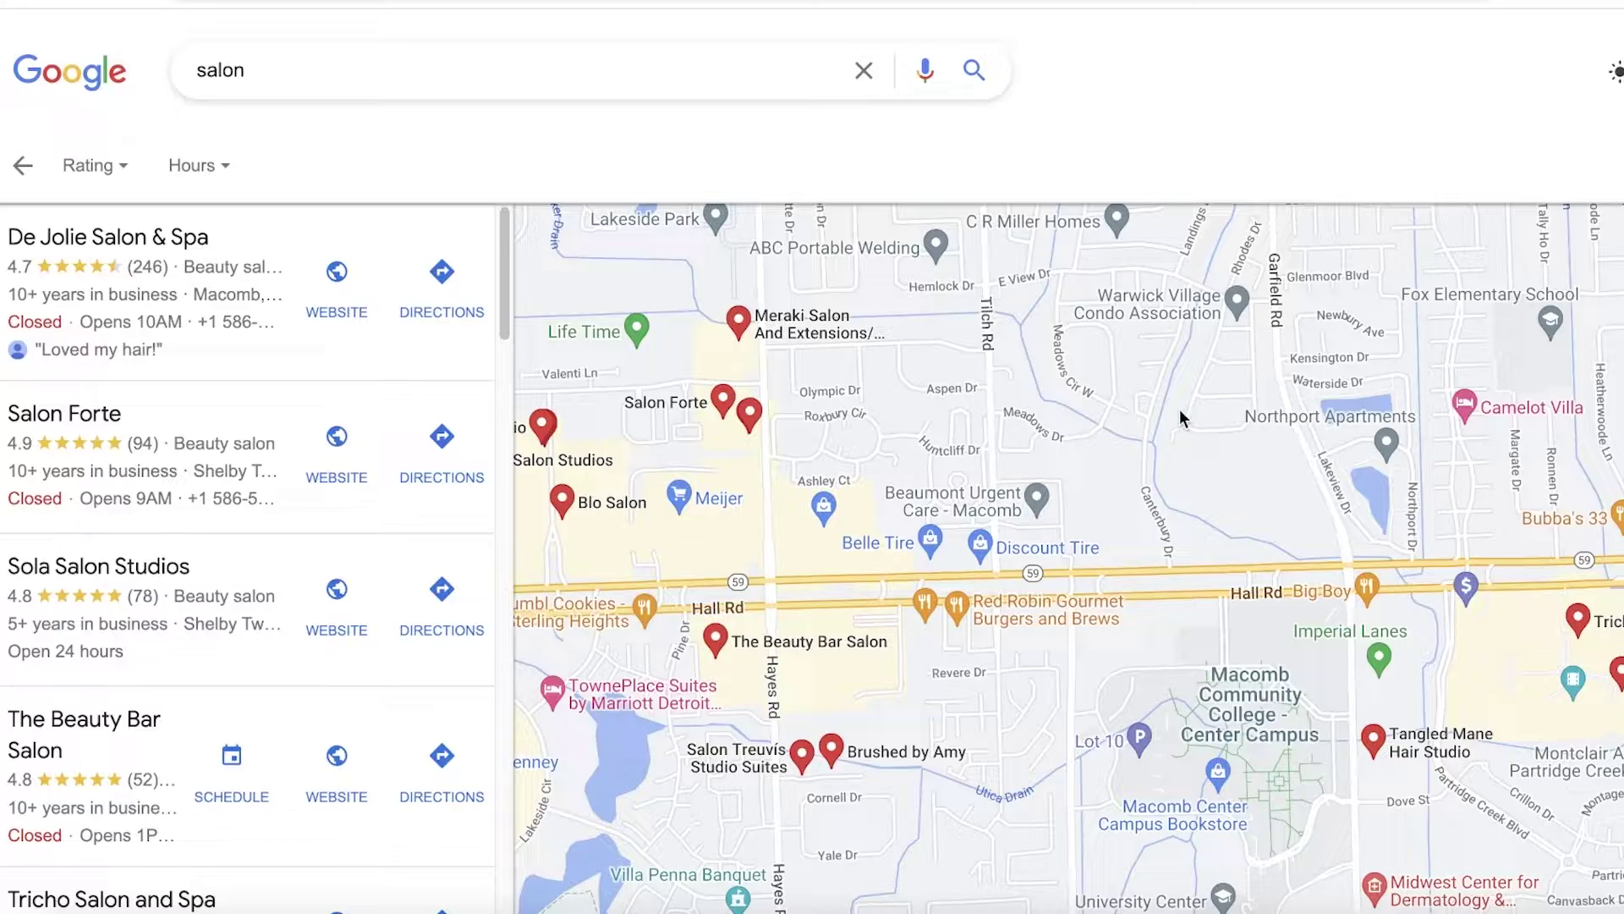
{"action": "scroll", "coordinate": [1031, 450], "scroll_direction": "down", "scroll_amount": 2}
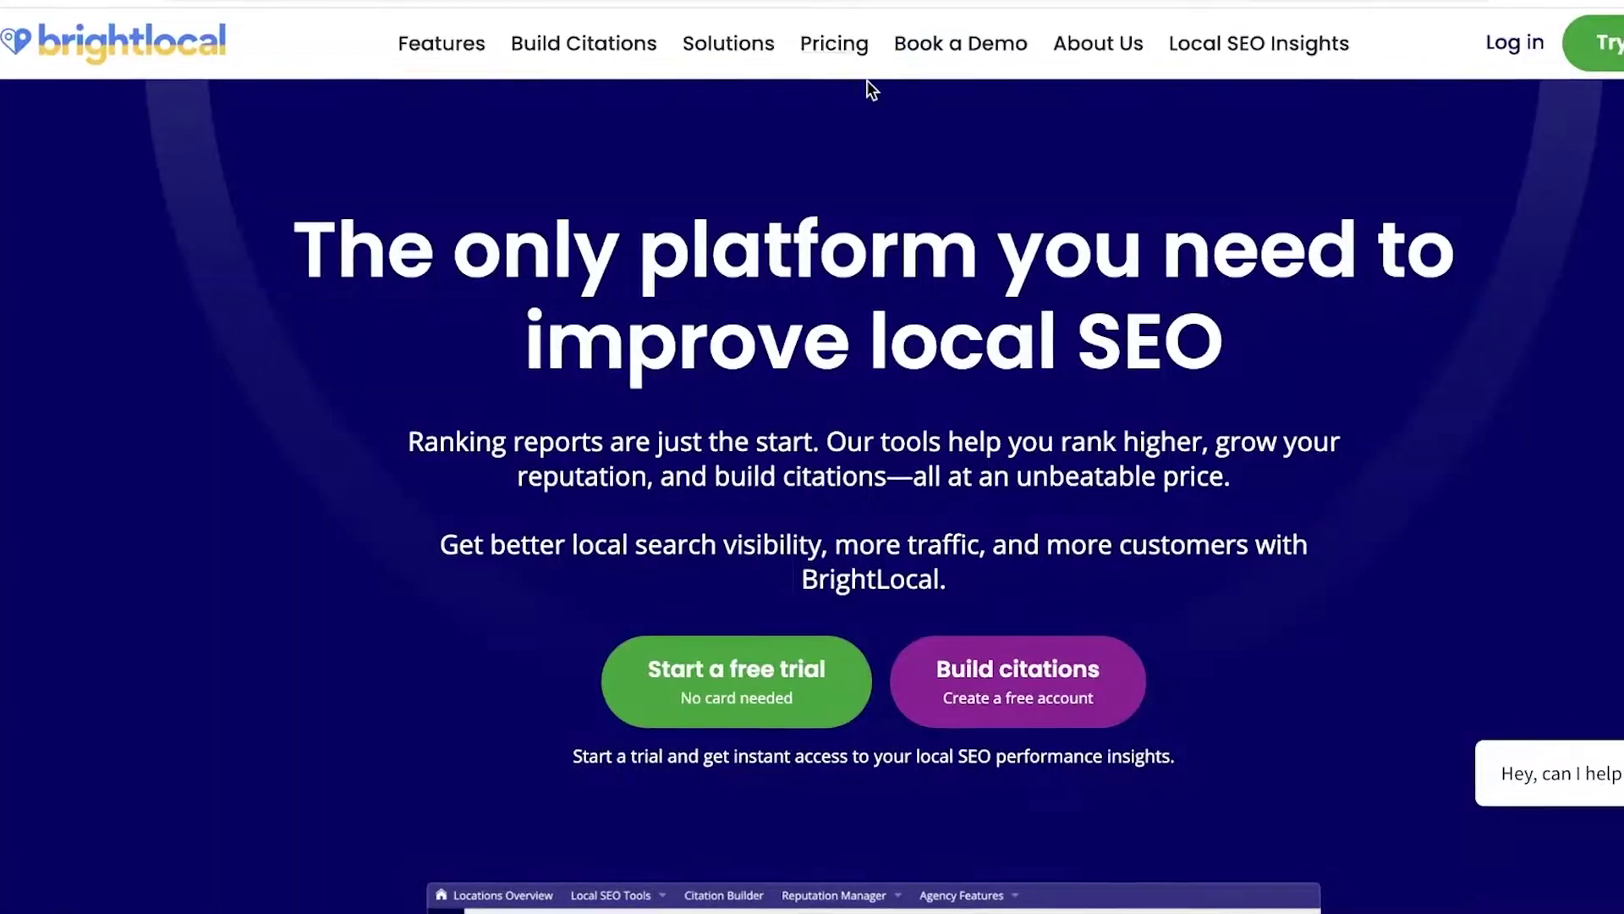
Look over the BrightLocal home page and open the Google Business Profile Audit feature page
{"action": "scroll", "coordinate": [861, 258], "scroll_direction": "down", "scroll_amount": 8}
{"action": "mouse_move", "coordinate": [465, 47]}
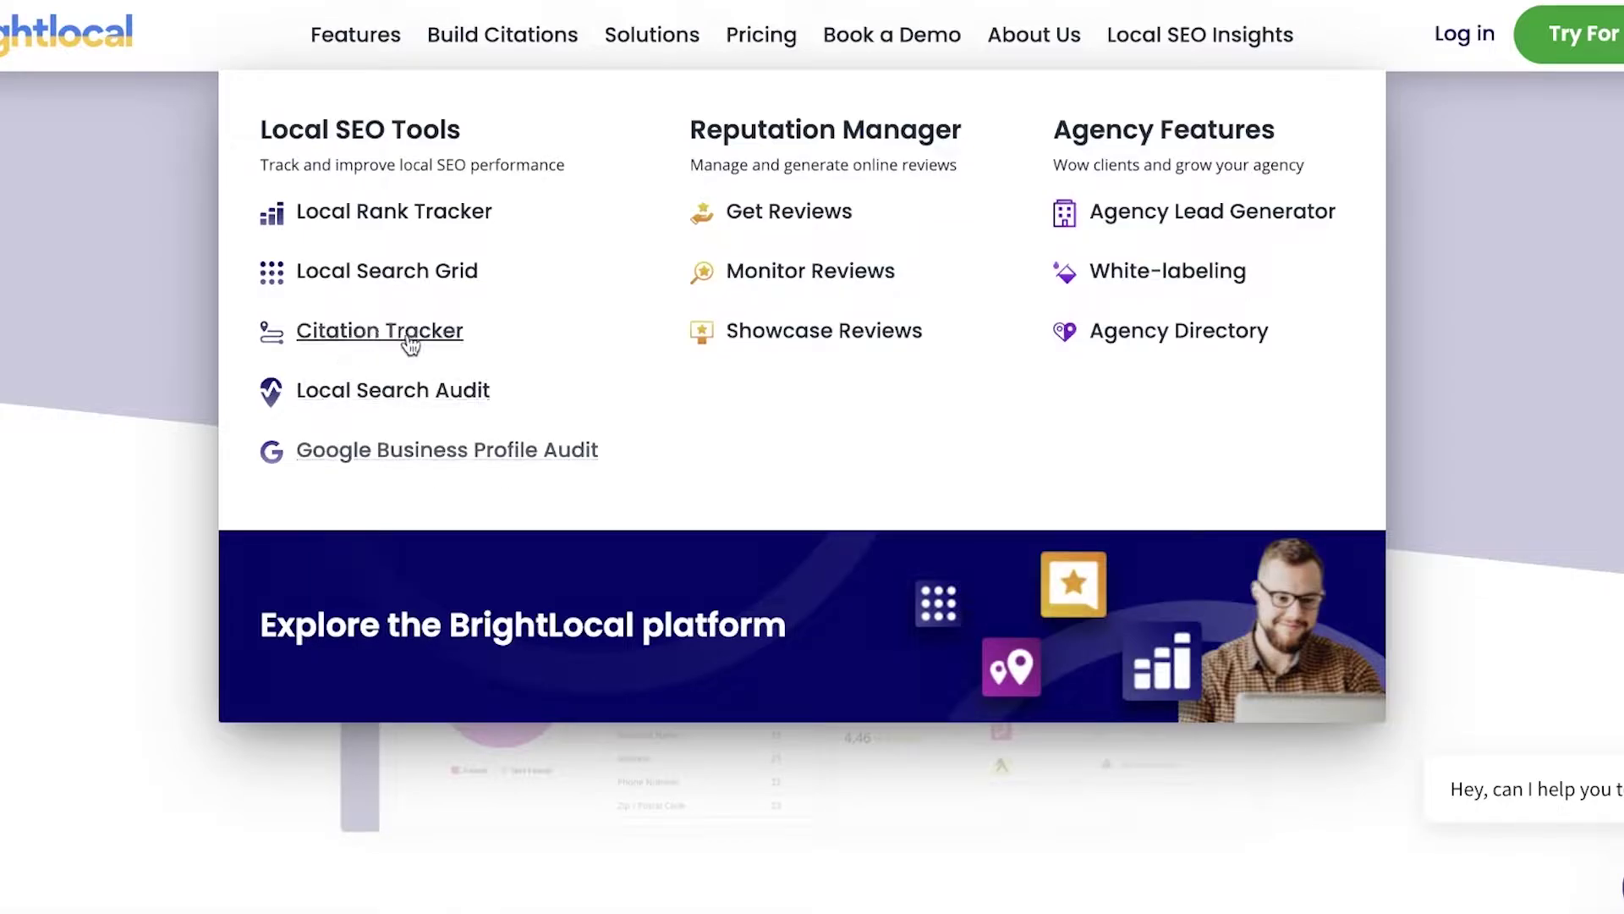
{"action": "left_click", "coordinate": [313, 450]}
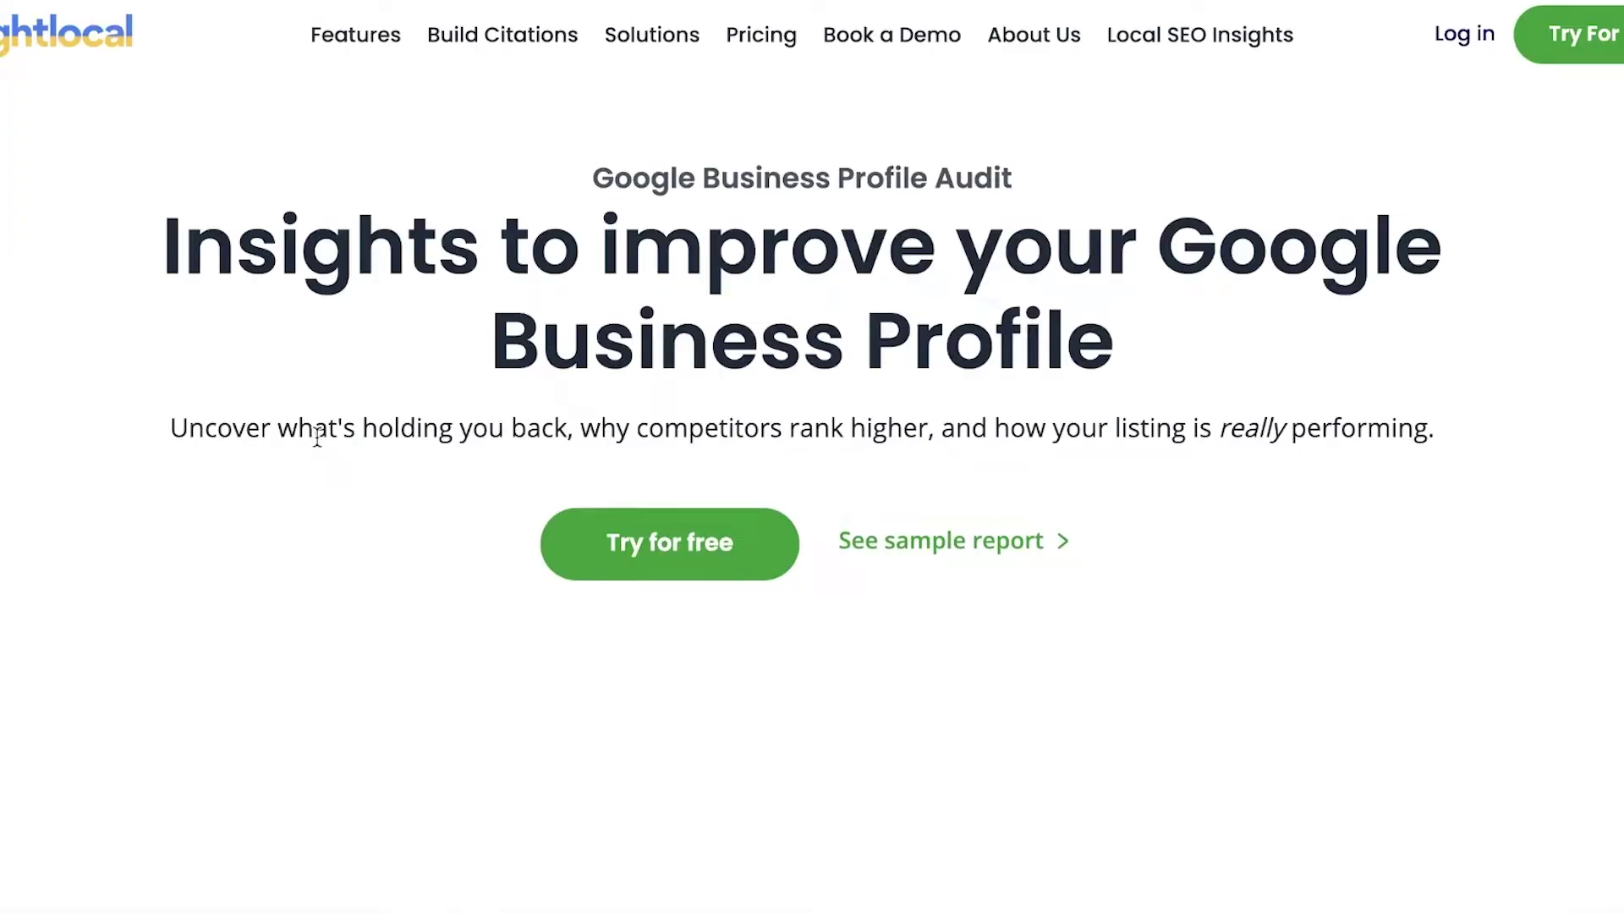
{"action": "scroll", "coordinate": [497, 289], "scroll_direction": "down", "scroll_amount": 1}
{"action": "scroll", "coordinate": [498, 289], "scroll_direction": "up", "scroll_amount": 1}
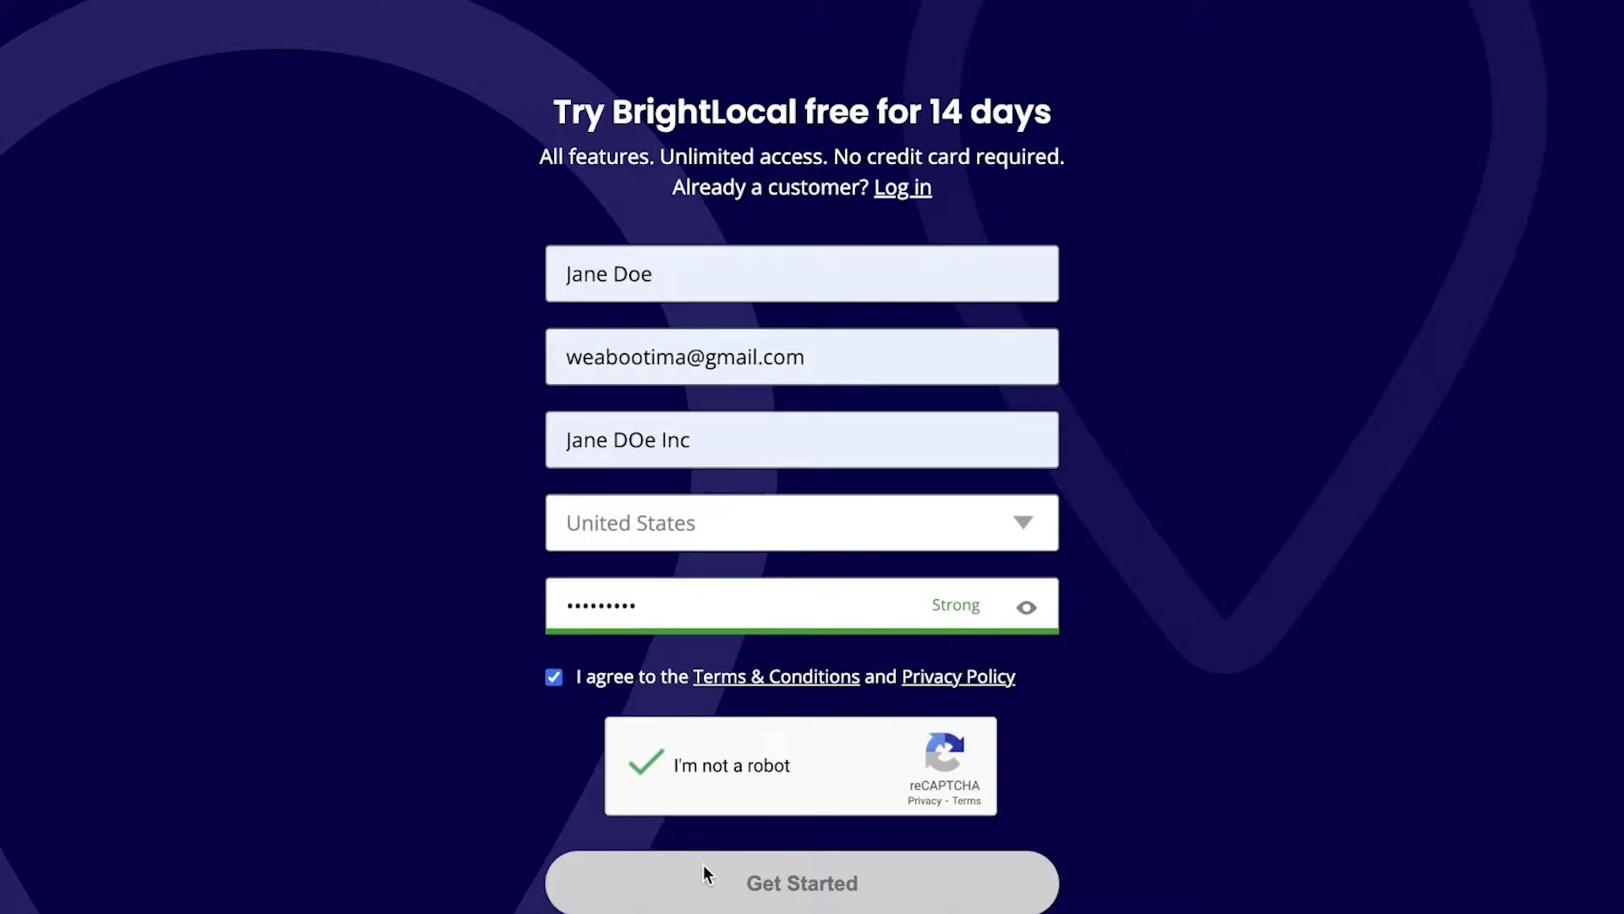
Submit the free-trial registration without saving the password in the browser, and set the business type to Single Location Local Business
{"action": "left_click", "coordinate": [706, 880]}
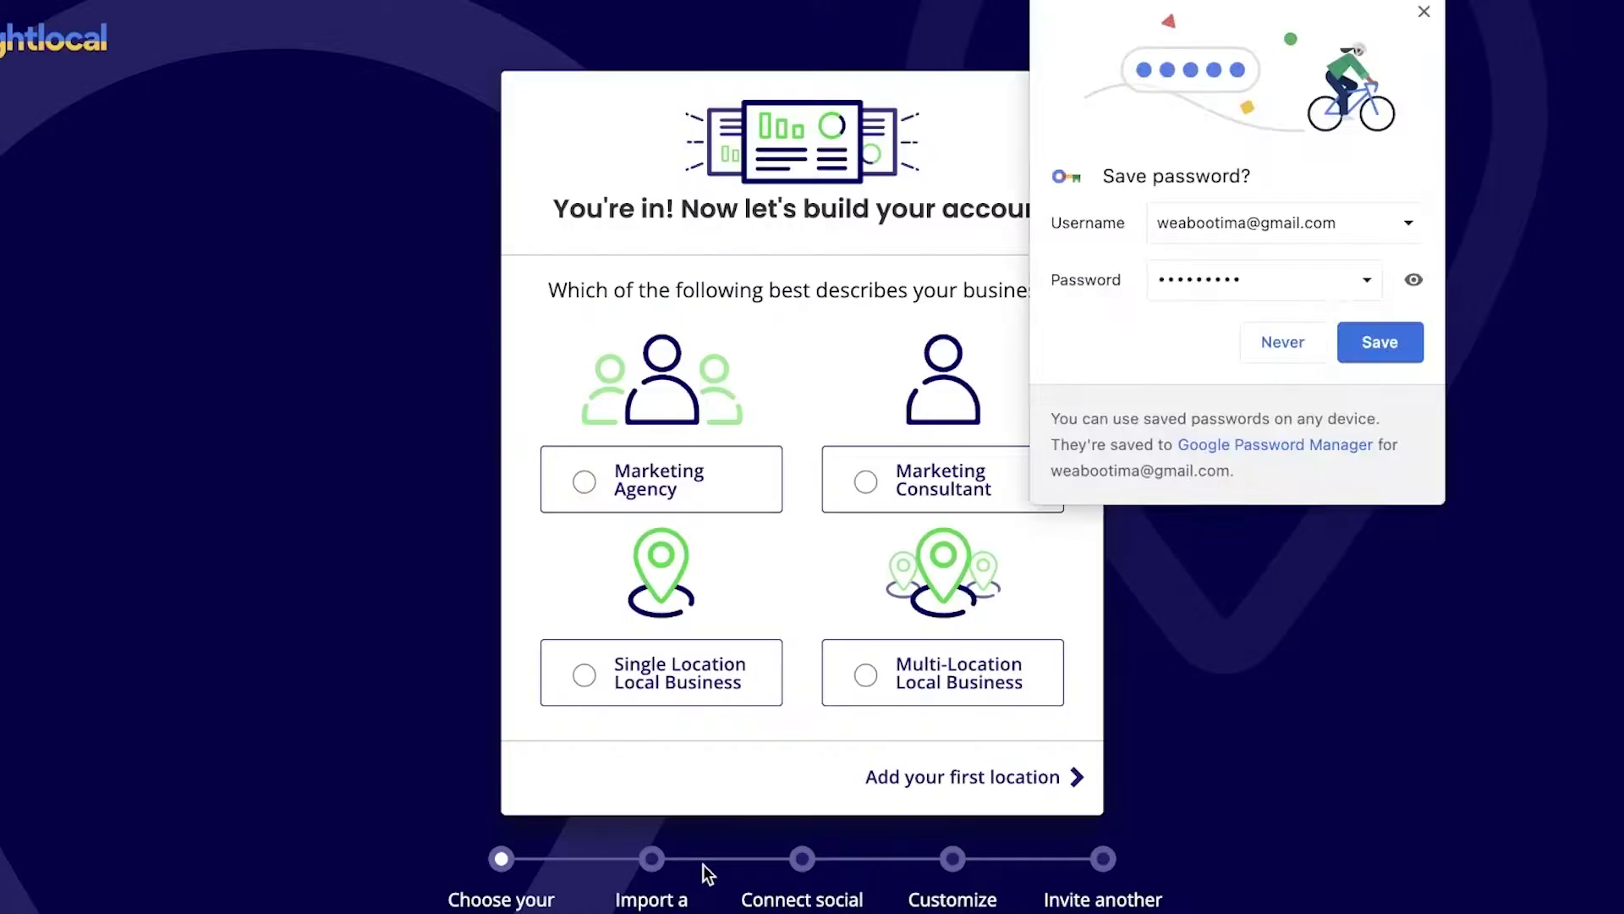
{"action": "left_click", "coordinate": [1301, 356]}
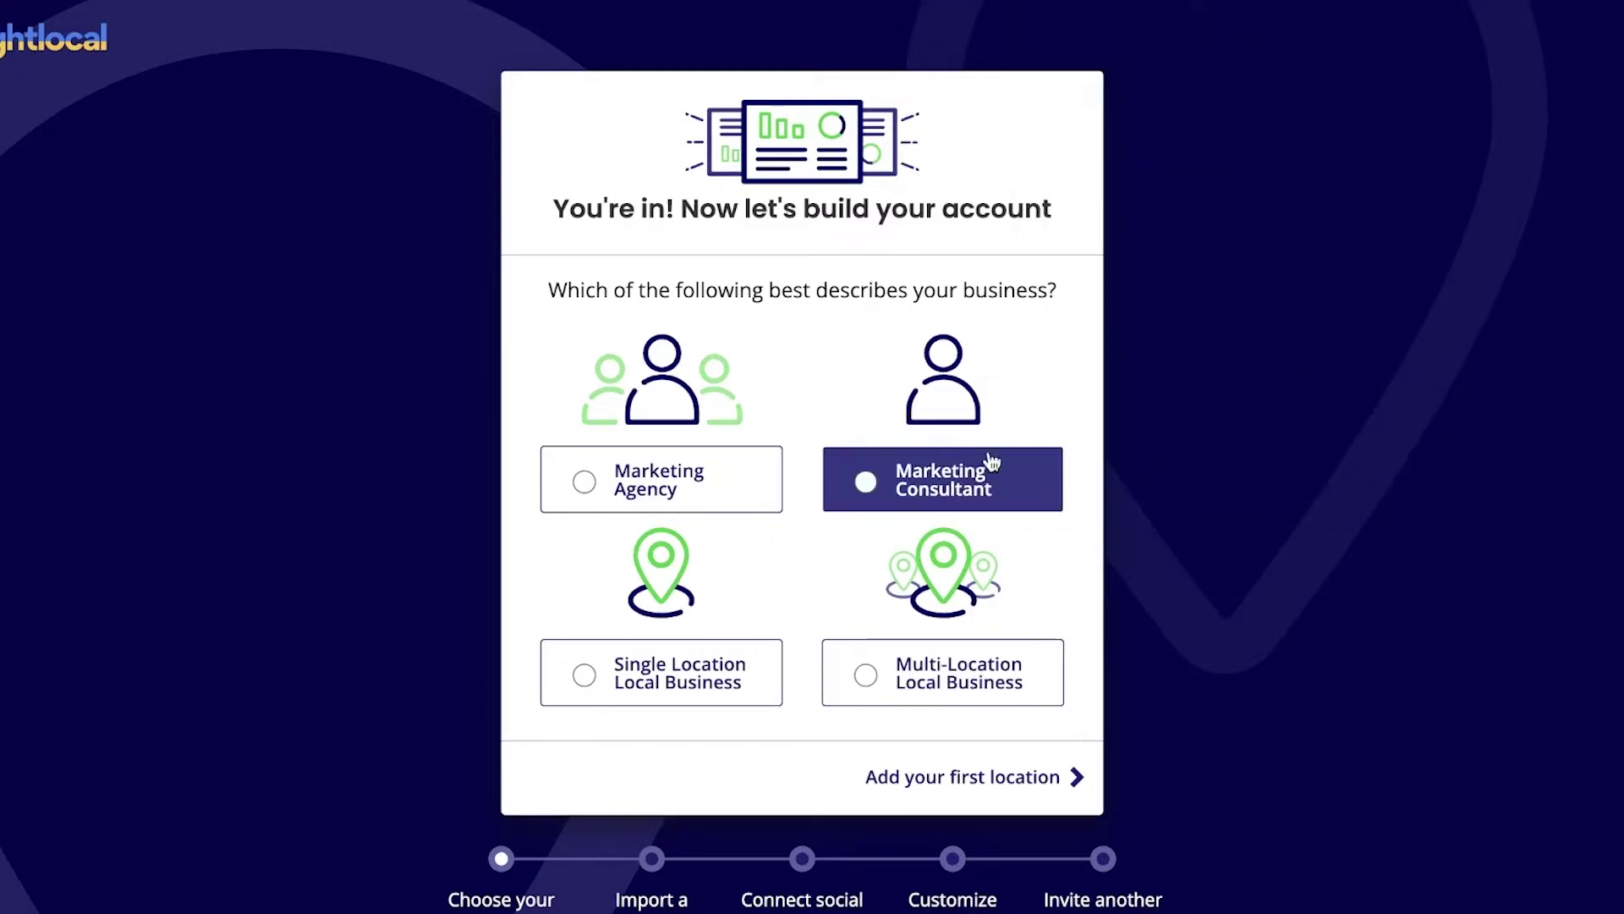
{"action": "left_click", "coordinate": [715, 607]}
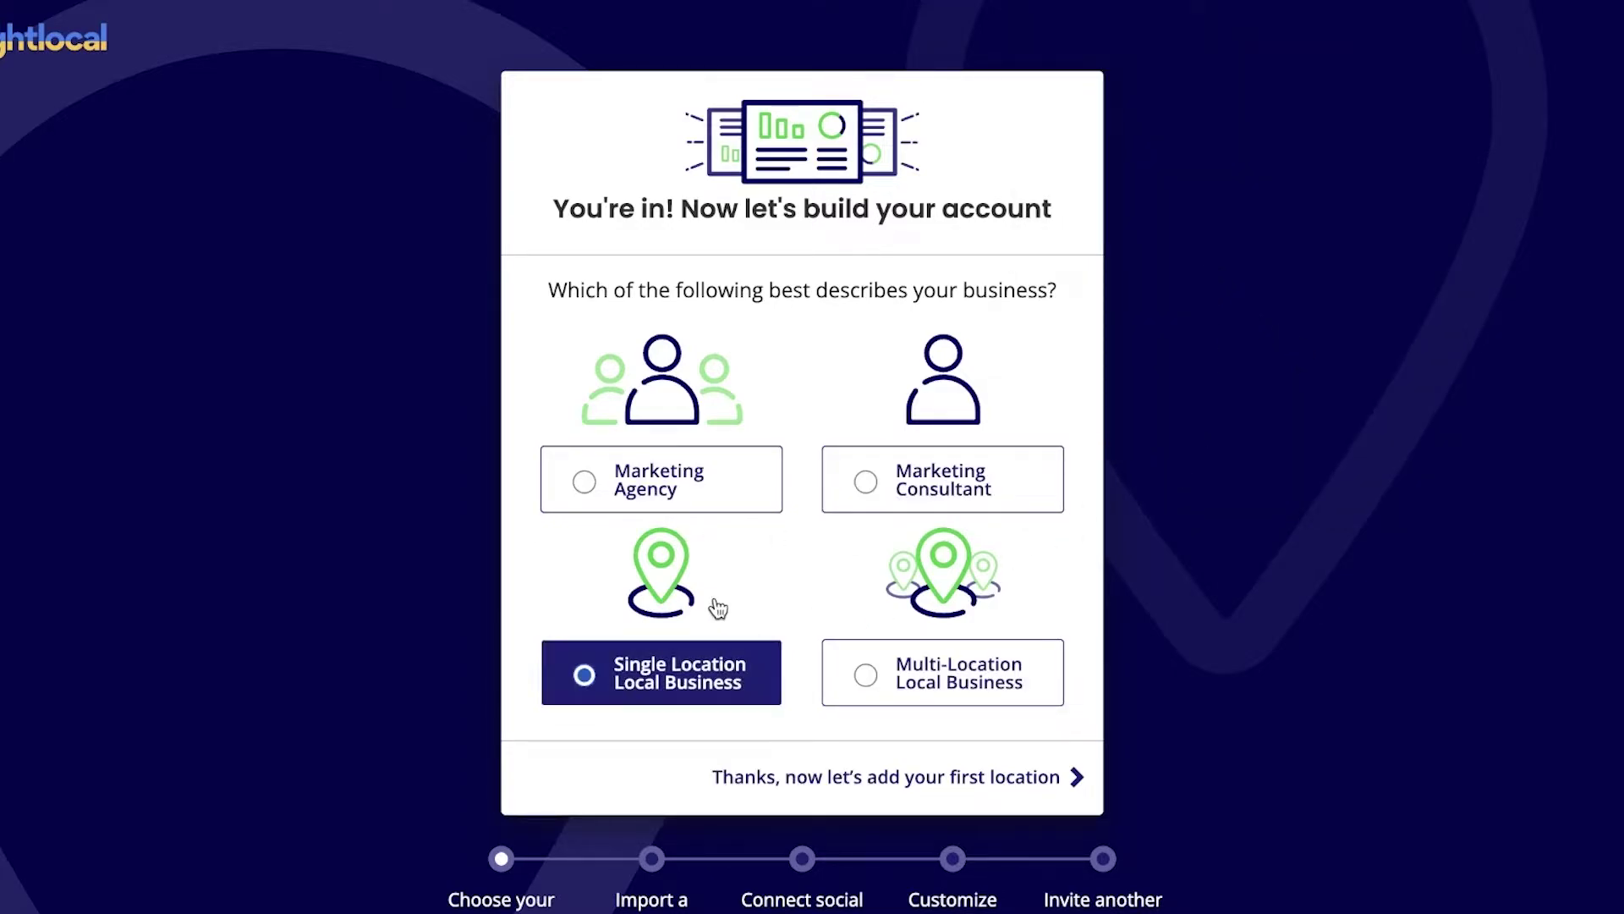
{"action": "left_click", "coordinate": [961, 778]}
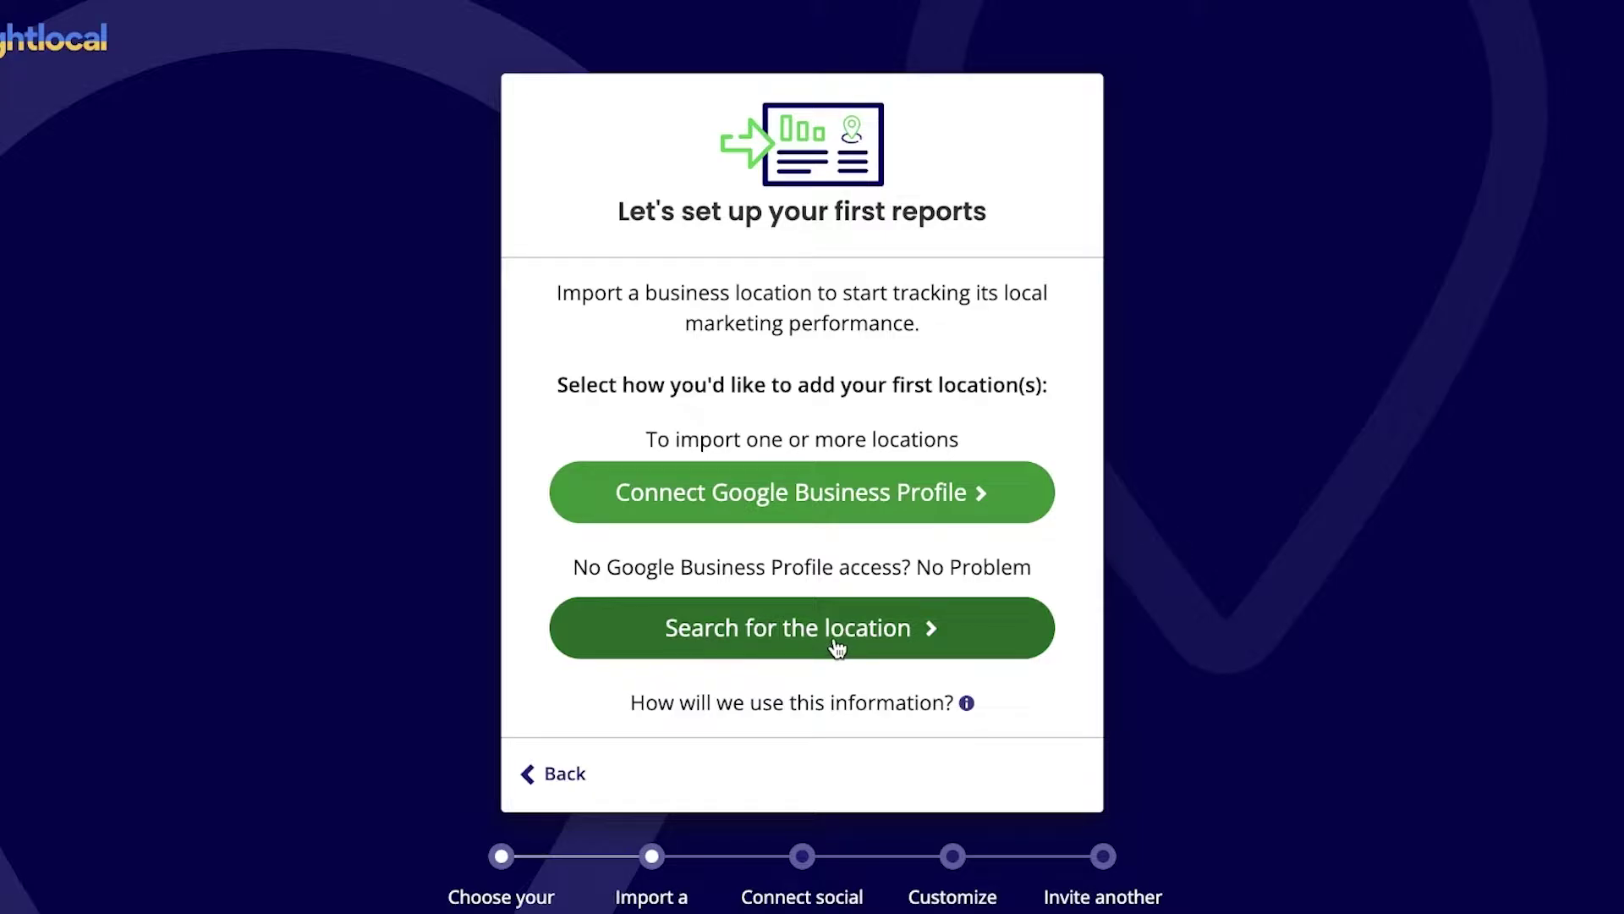
Connect the Google Business Profile by choosing the Google account and allowing brightlocal.com to manage its business listings
{"action": "left_click", "coordinate": [934, 493]}
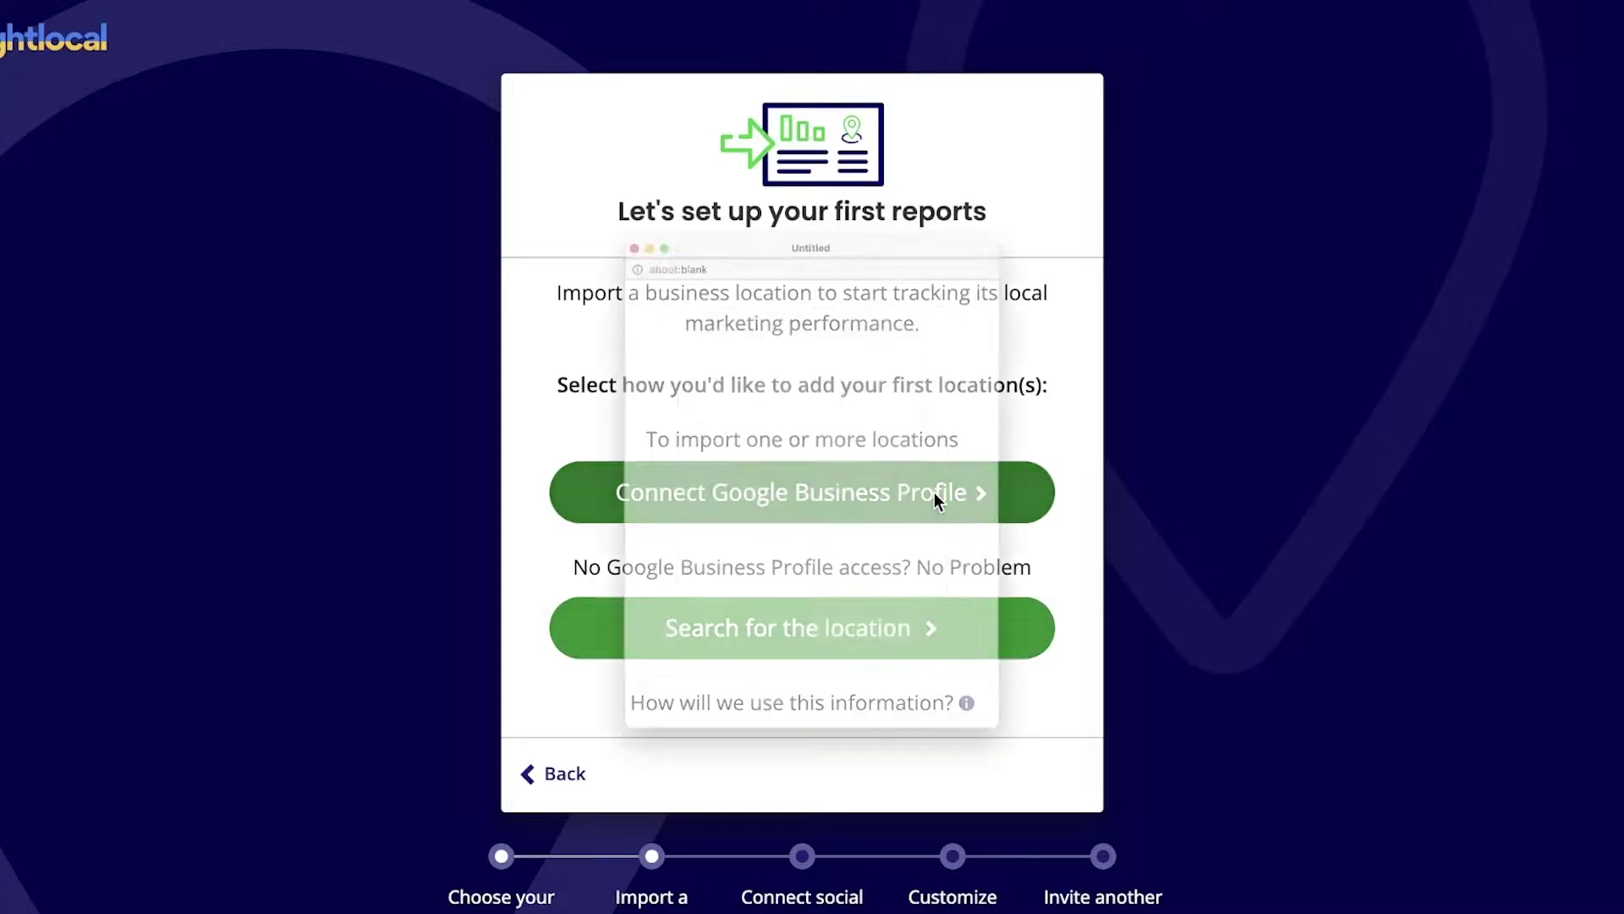
{"action": "left_click", "coordinate": [746, 408]}
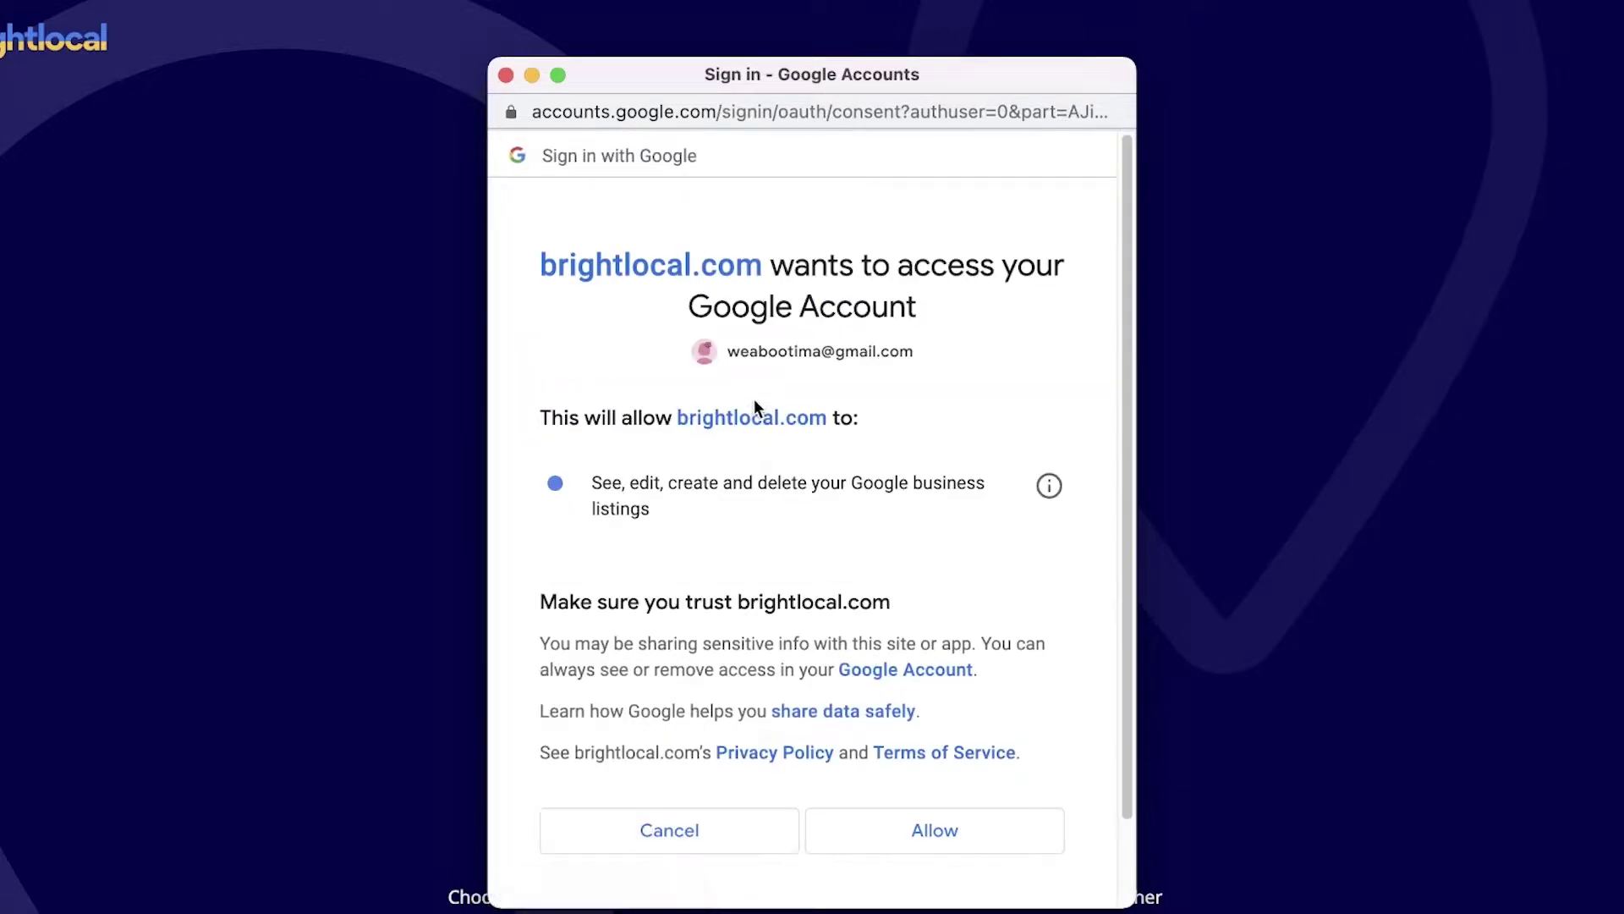
{"action": "left_click", "coordinate": [931, 831]}
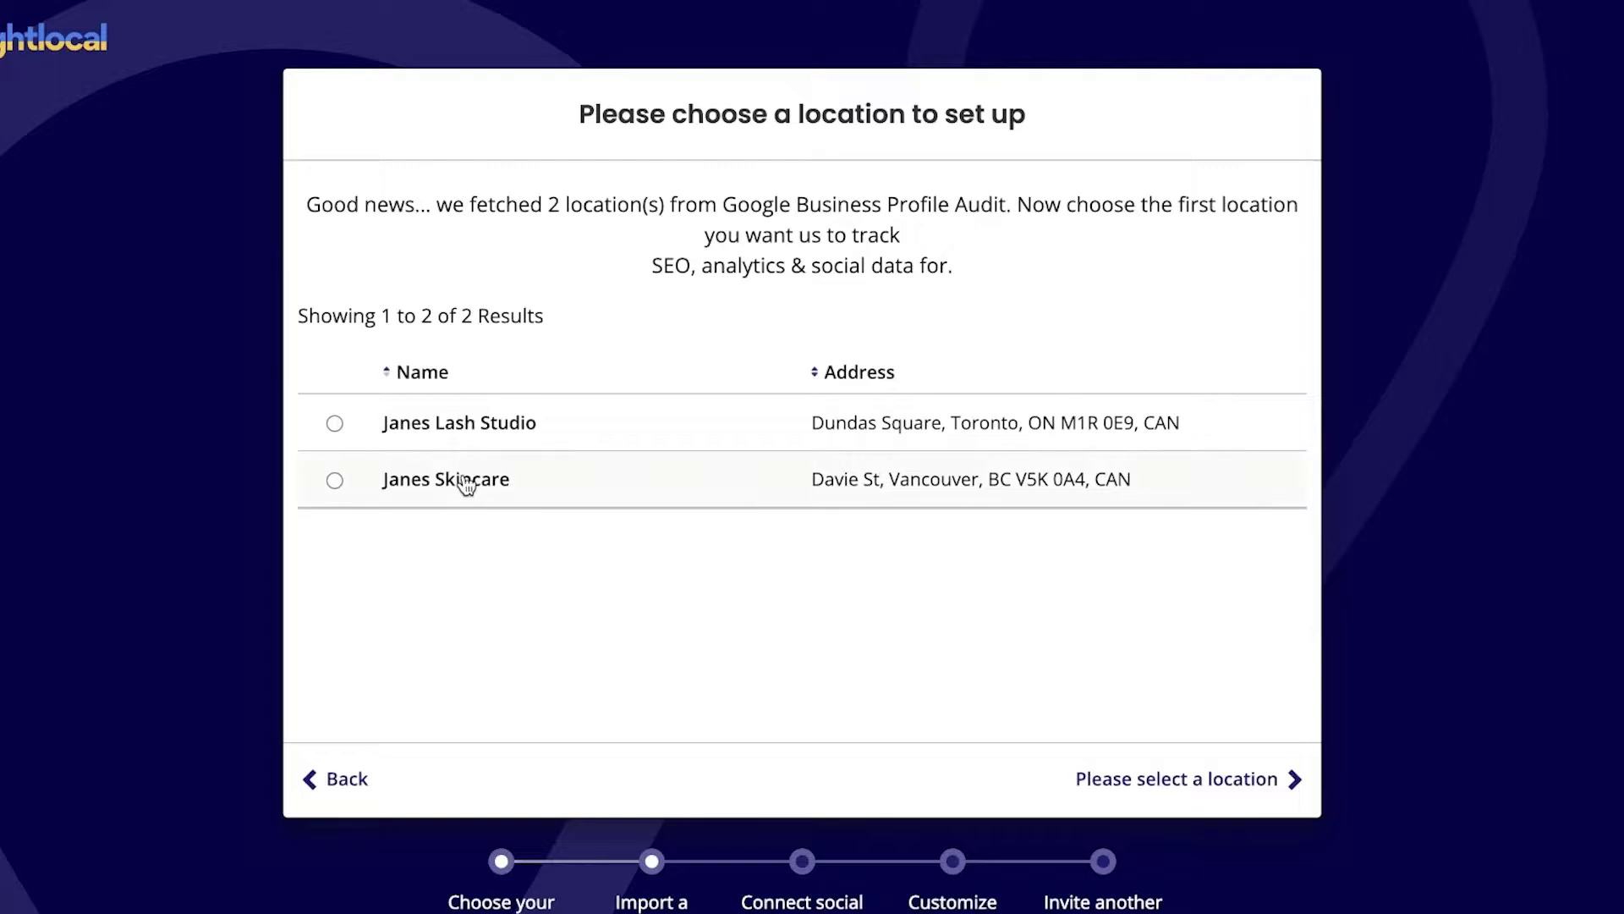
Choose Janes Lash Studio in Toronto as the first location to track and submit its business details
{"action": "scroll", "coordinate": [636, 459], "scroll_direction": "down", "scroll_amount": 1}
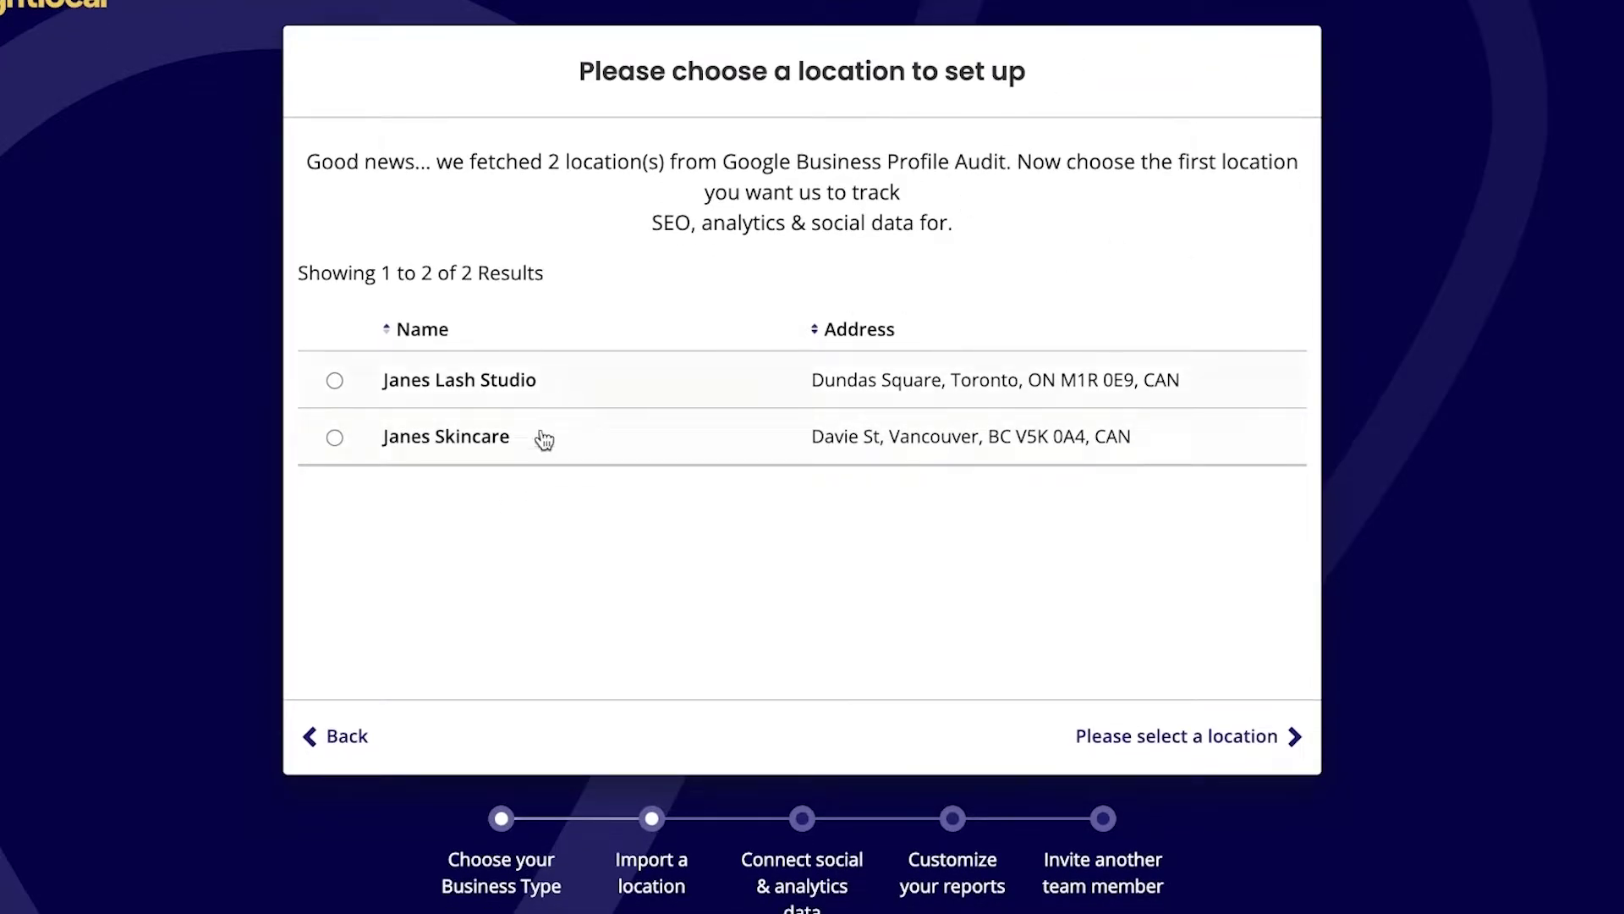
{"action": "left_click", "coordinate": [522, 382]}
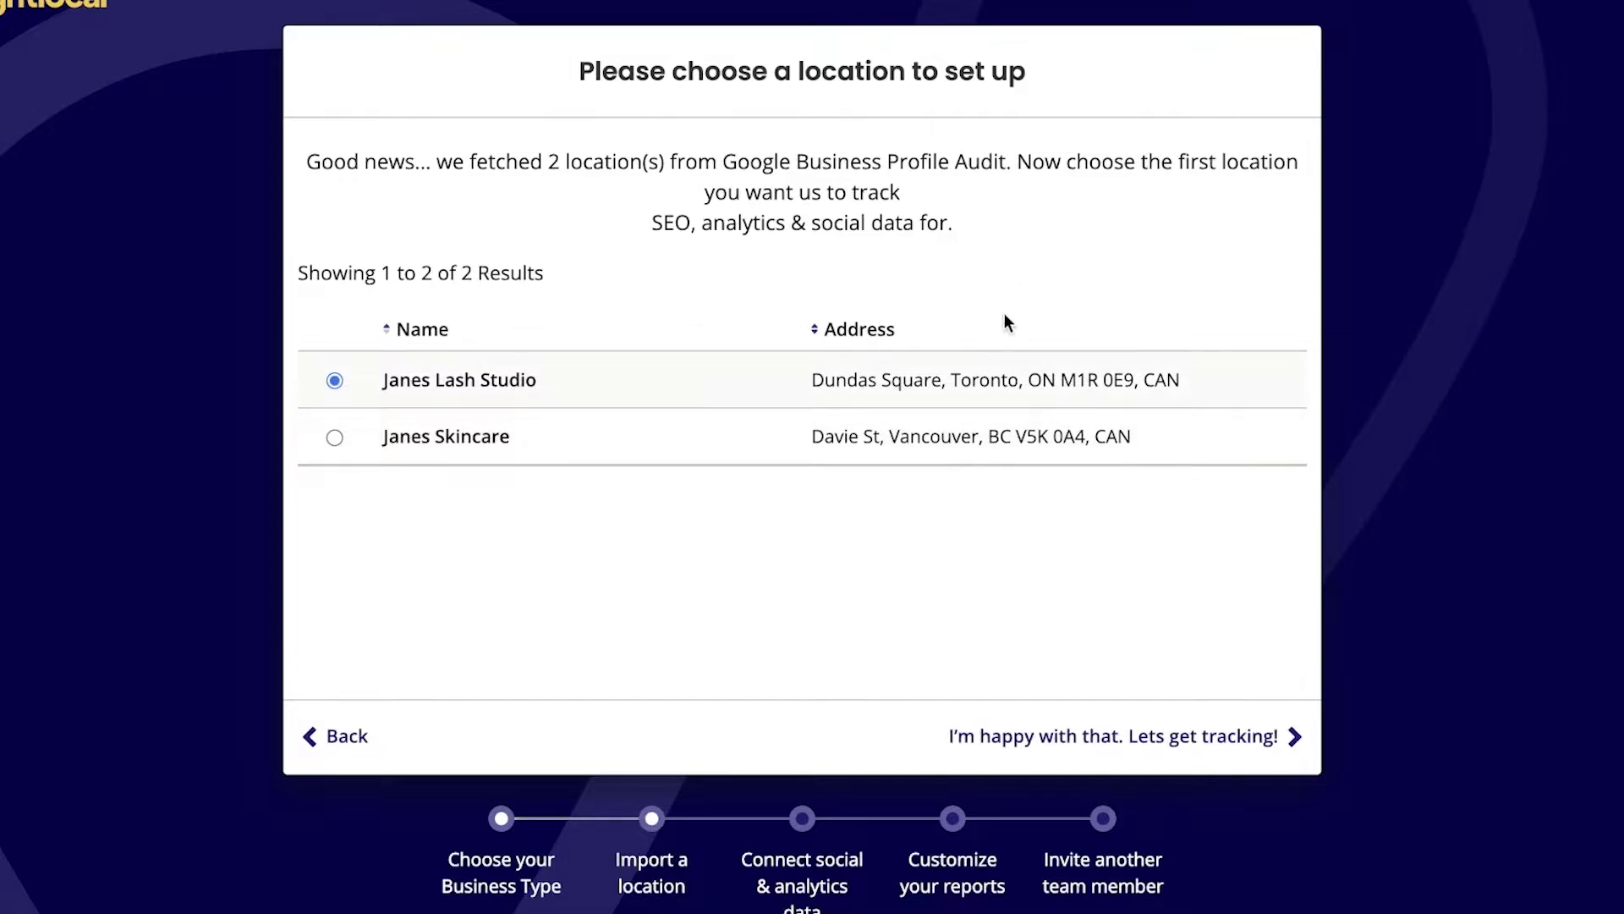
{"action": "left_click", "coordinate": [1232, 735]}
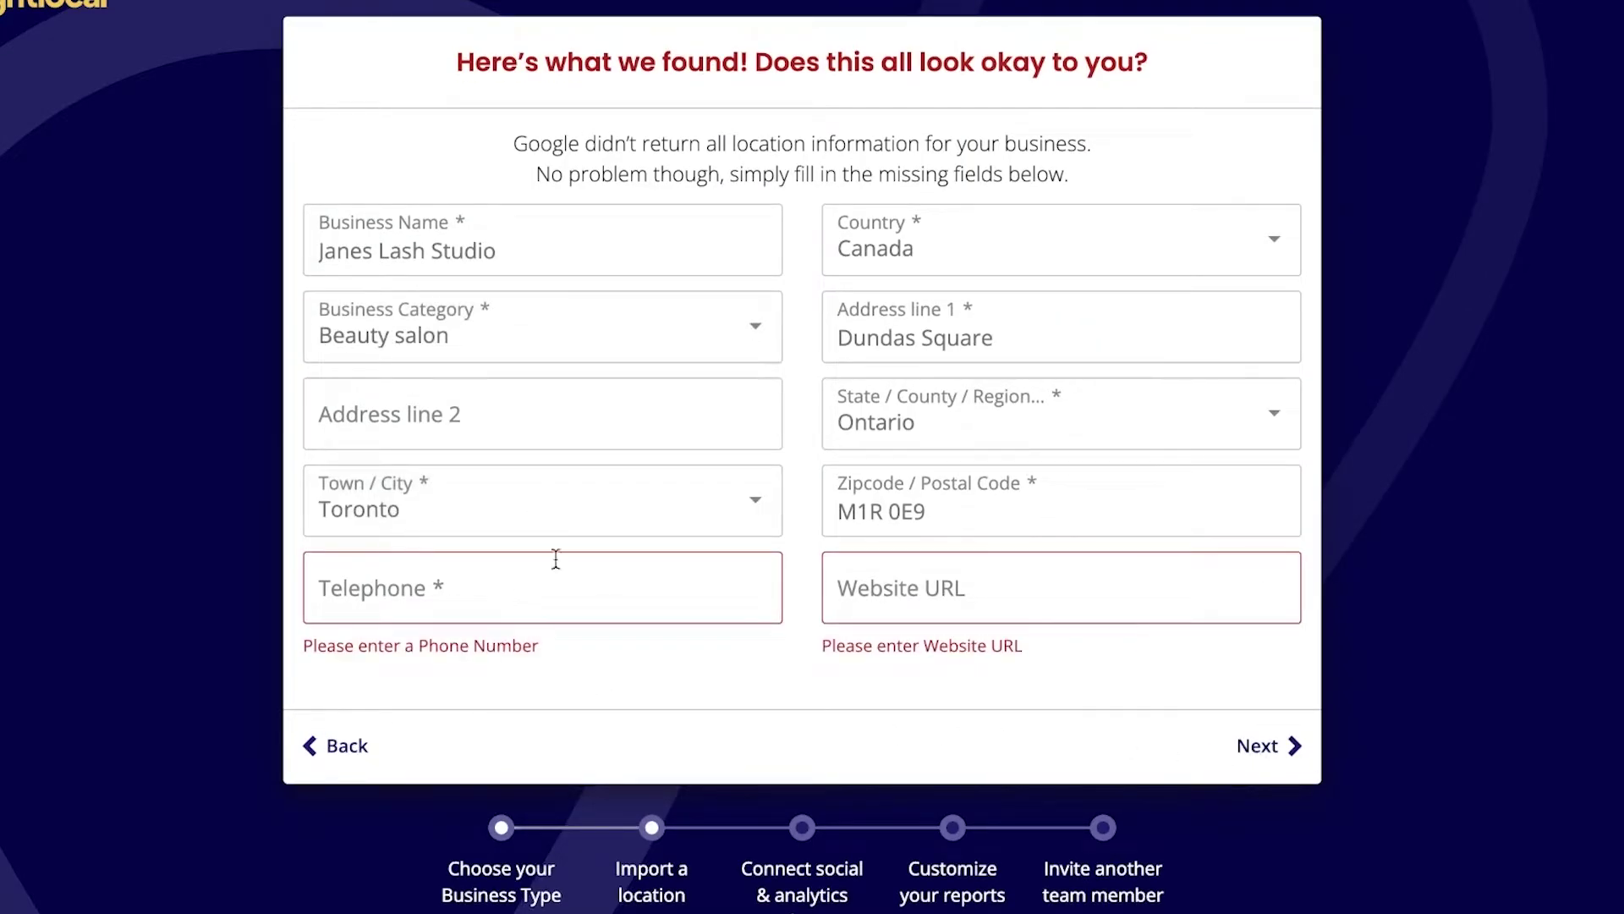
{"action": "left_click", "coordinate": [1248, 743]}
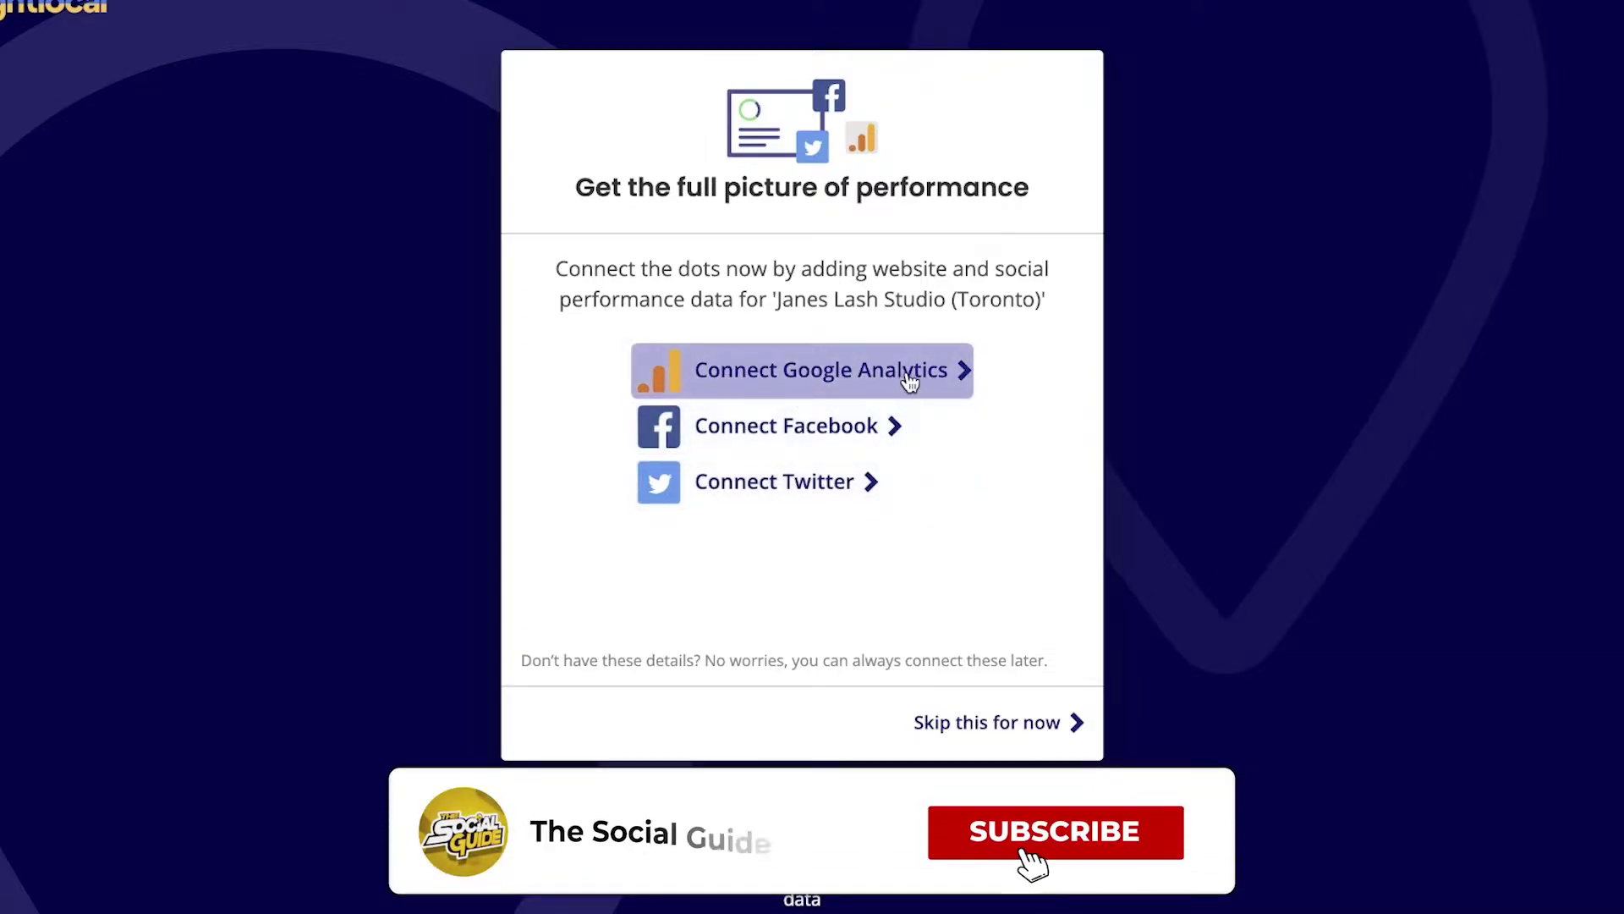
Complete the account setup, skipping the analytics and social connections, report branding and team member invitation
{"action": "left_click", "coordinate": [994, 715]}
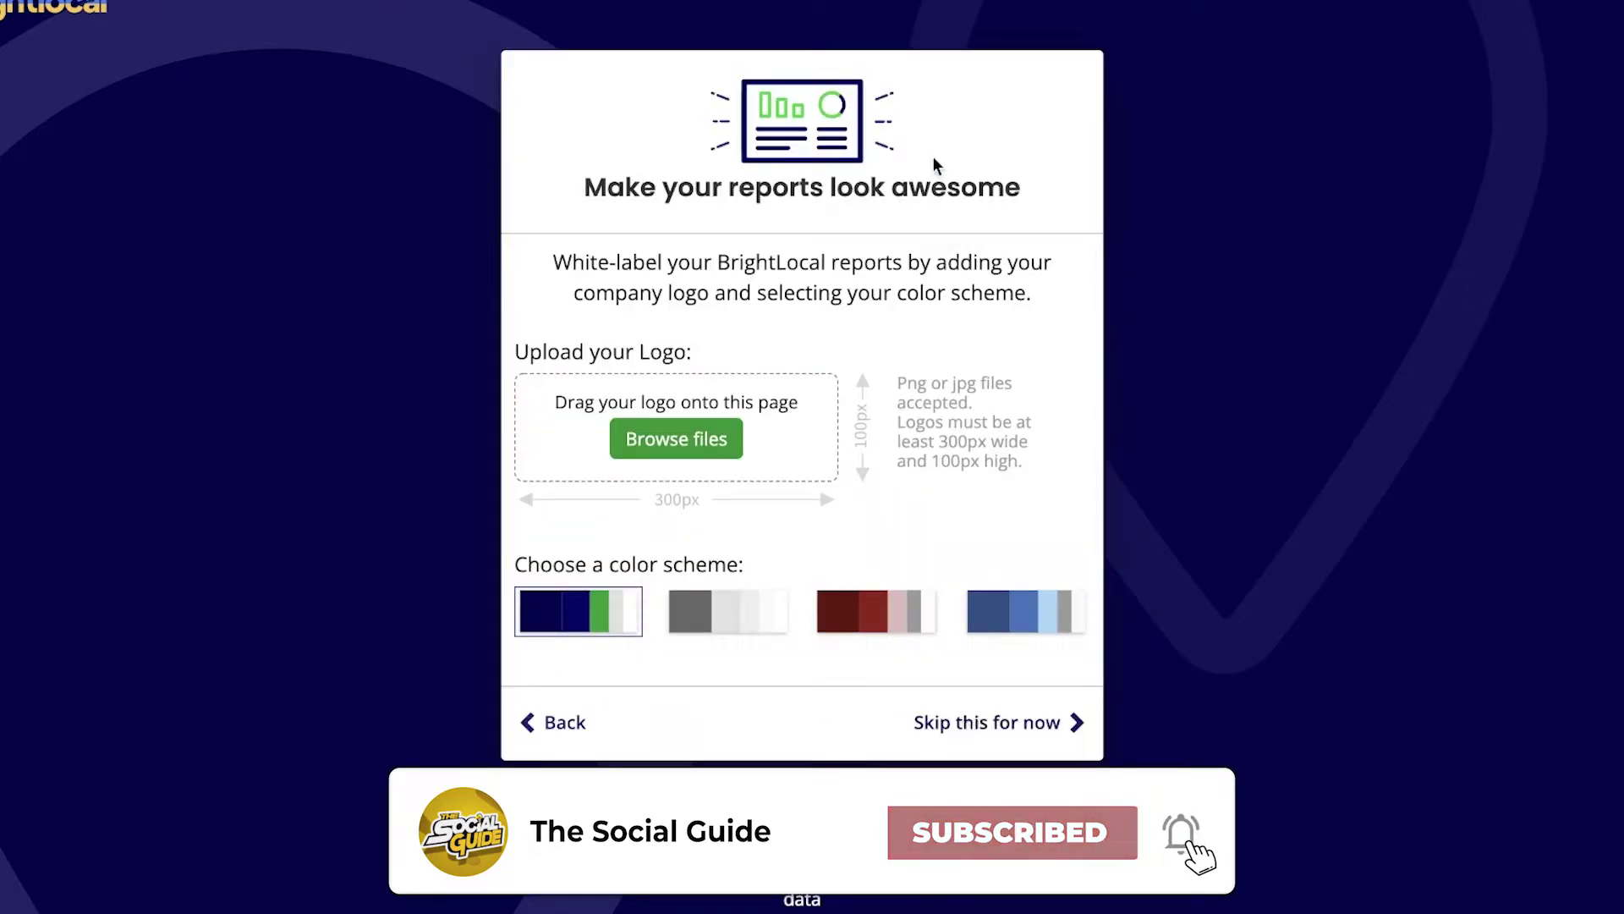
{"action": "left_click", "coordinate": [920, 626]}
{"action": "left_click", "coordinate": [1003, 721]}
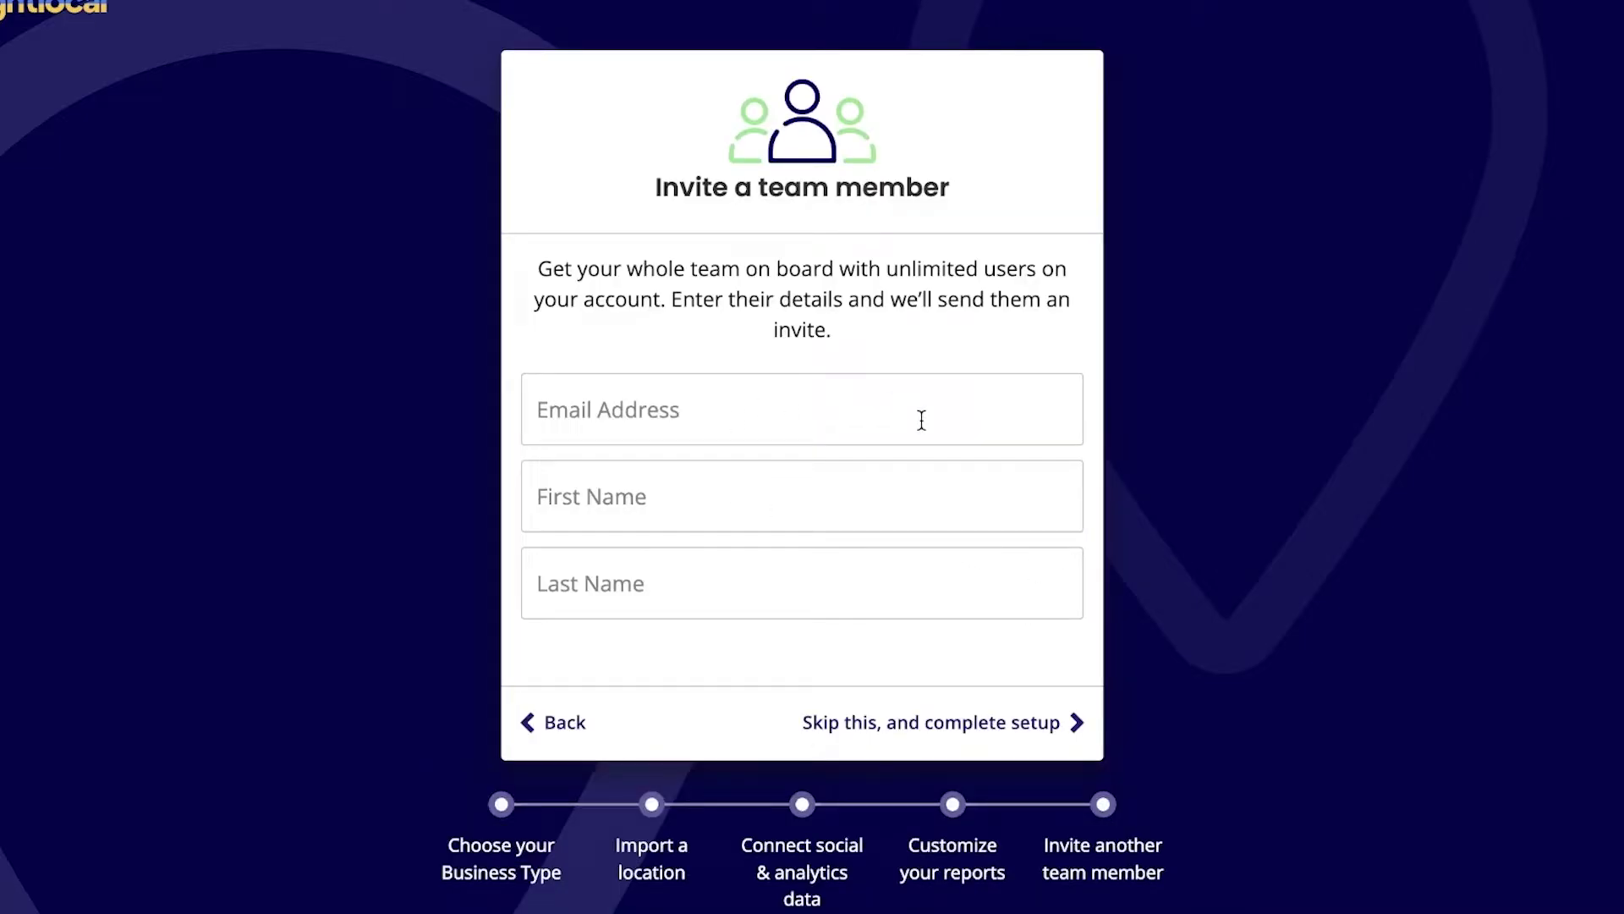
{"action": "left_click", "coordinate": [973, 723]}
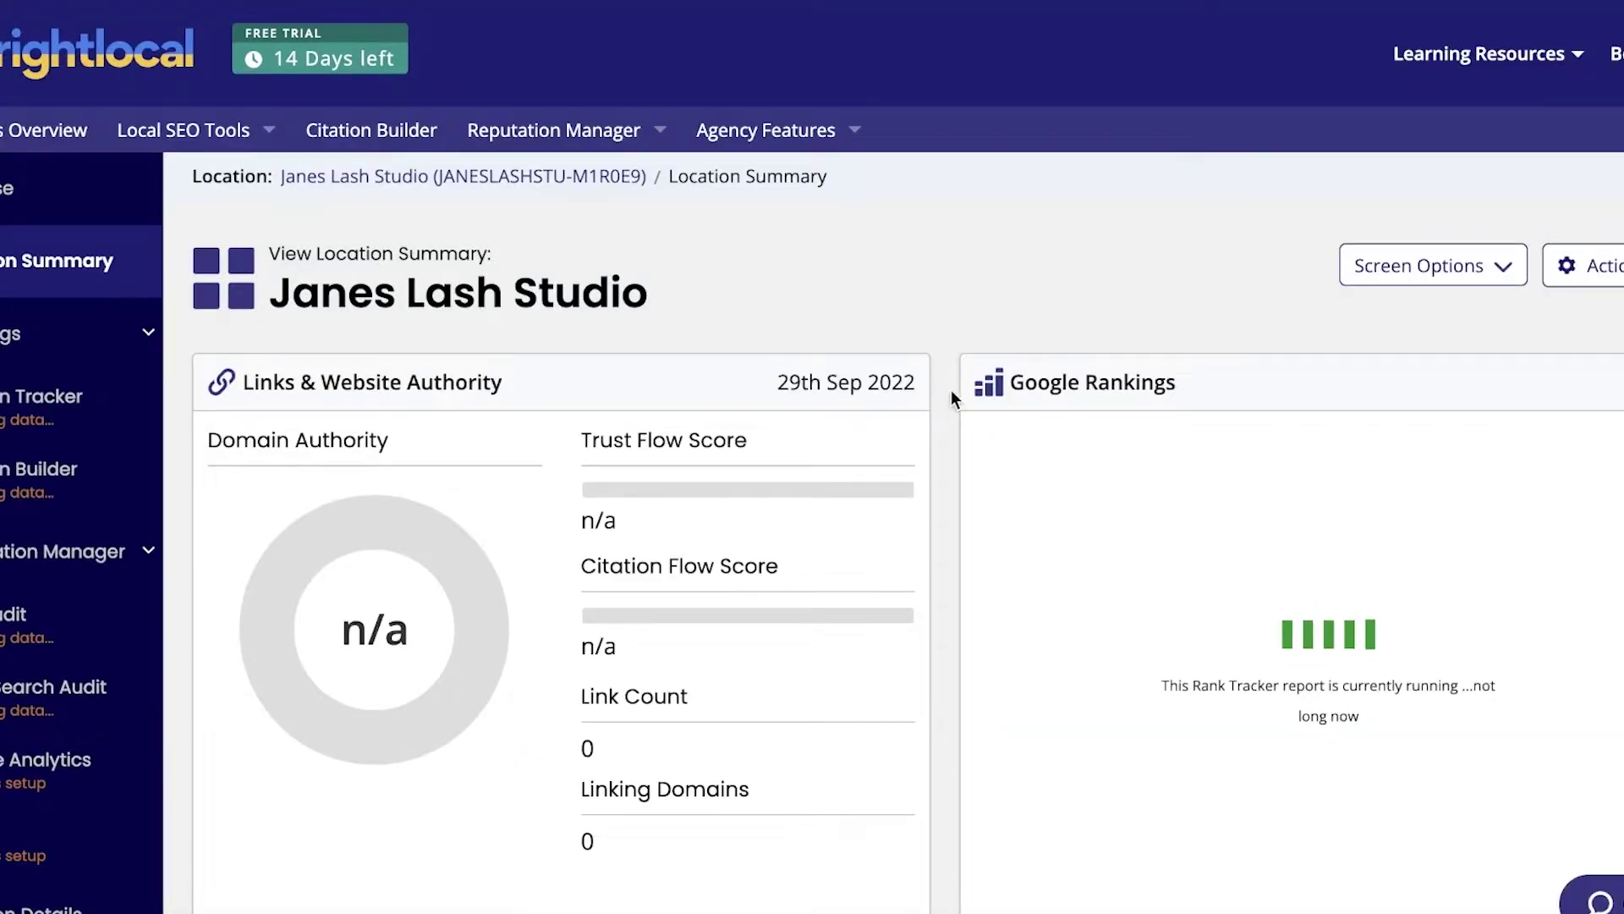
Dismiss the BrightLocal welcome message on the Janes Lash Studio location summary
{"action": "scroll", "coordinate": [799, 423], "scroll_direction": "down", "scroll_amount": 3}
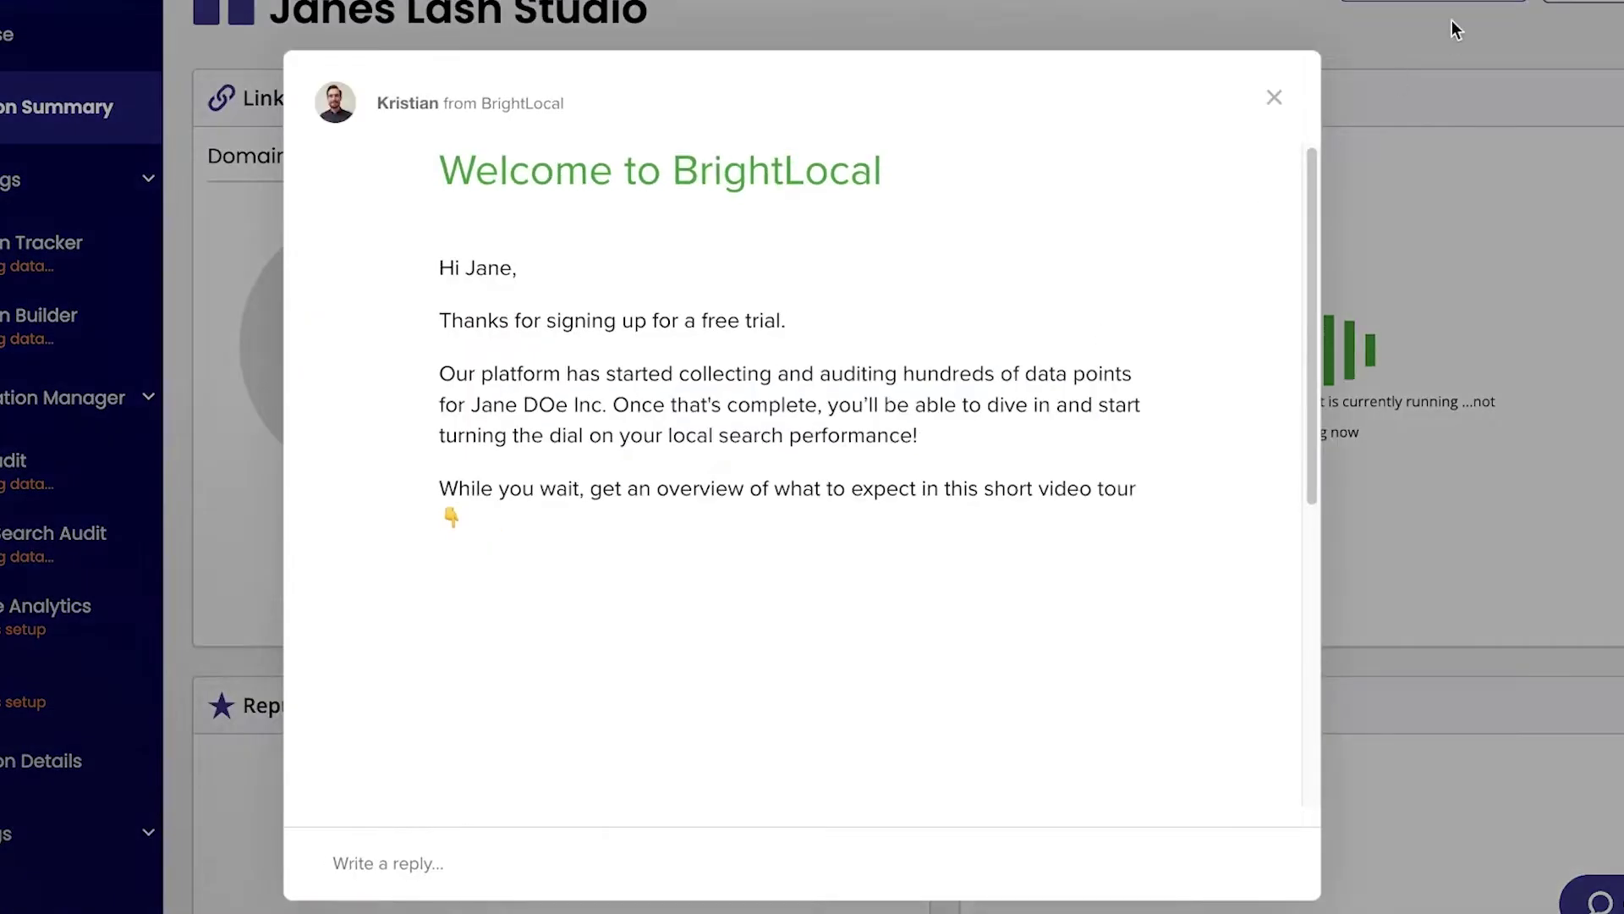
{"action": "left_click", "coordinate": [1274, 97]}
{"action": "scroll", "coordinate": [1154, 360], "scroll_direction": "up", "scroll_amount": 3}
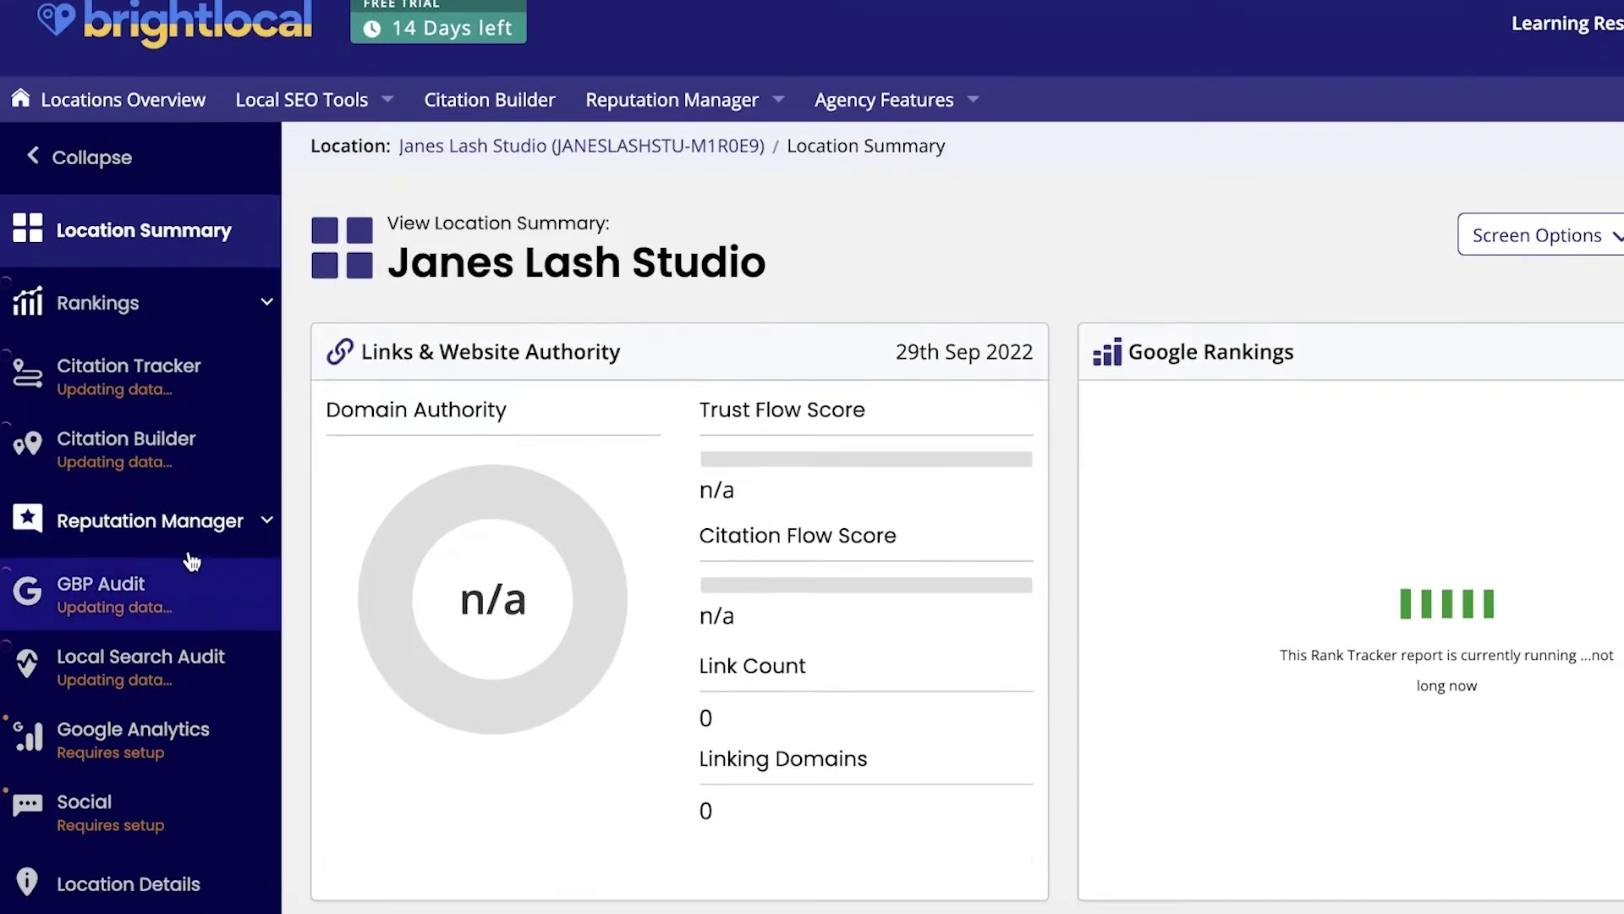
Open the Citation Tracker report and look through the tools grouped under Rankings and Reputation Manager
{"action": "left_click", "coordinate": [123, 386]}
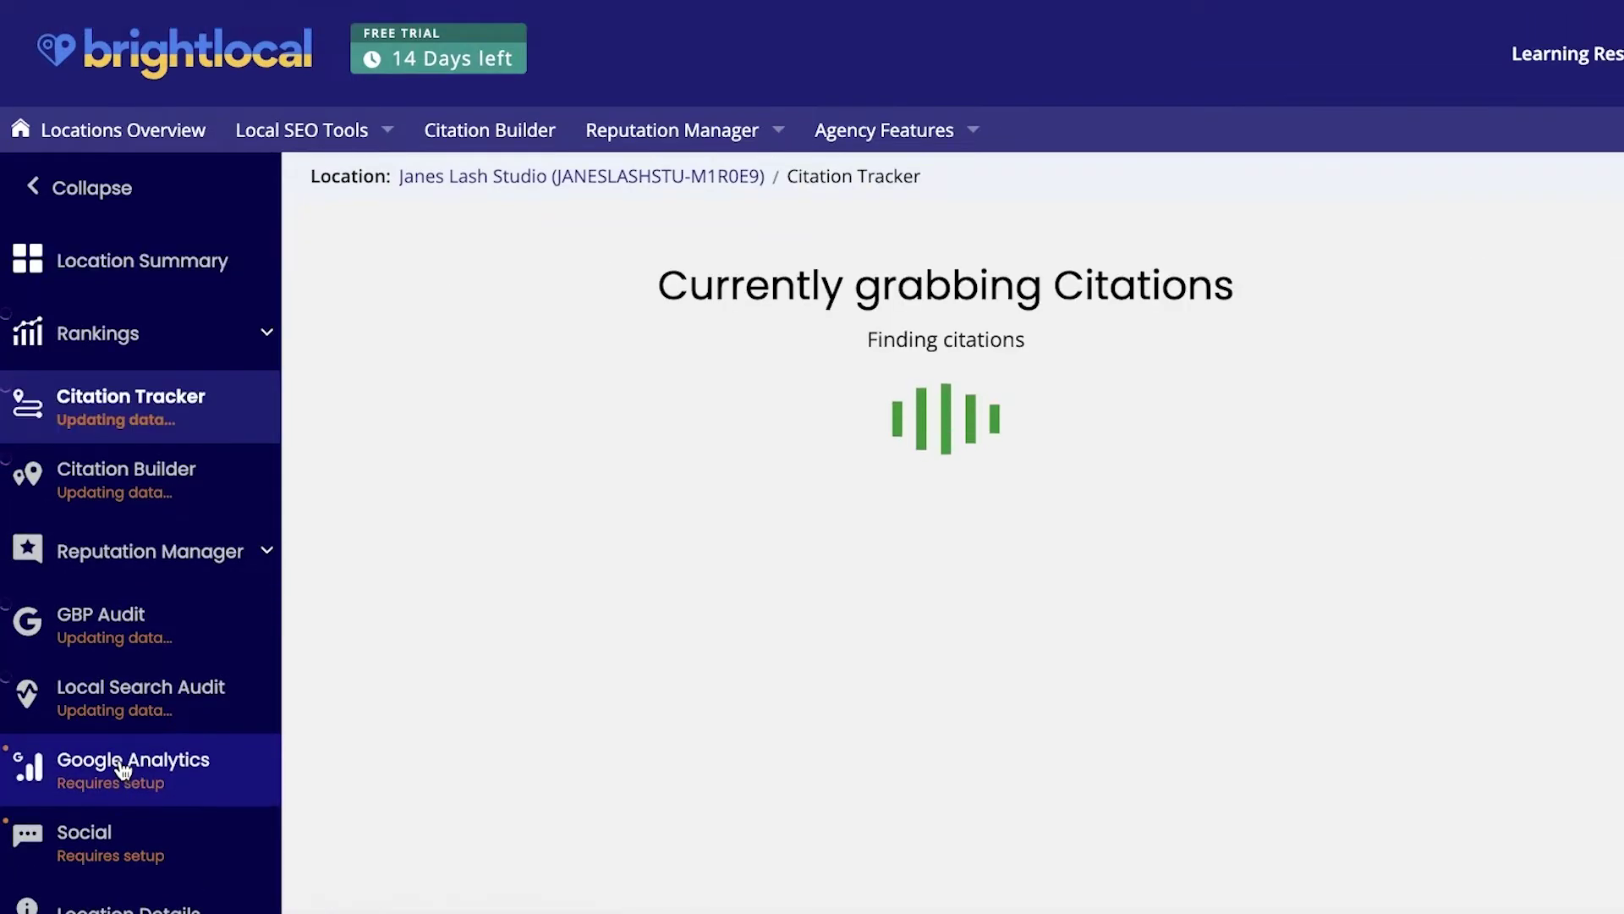
{"action": "left_click", "coordinate": [130, 561]}
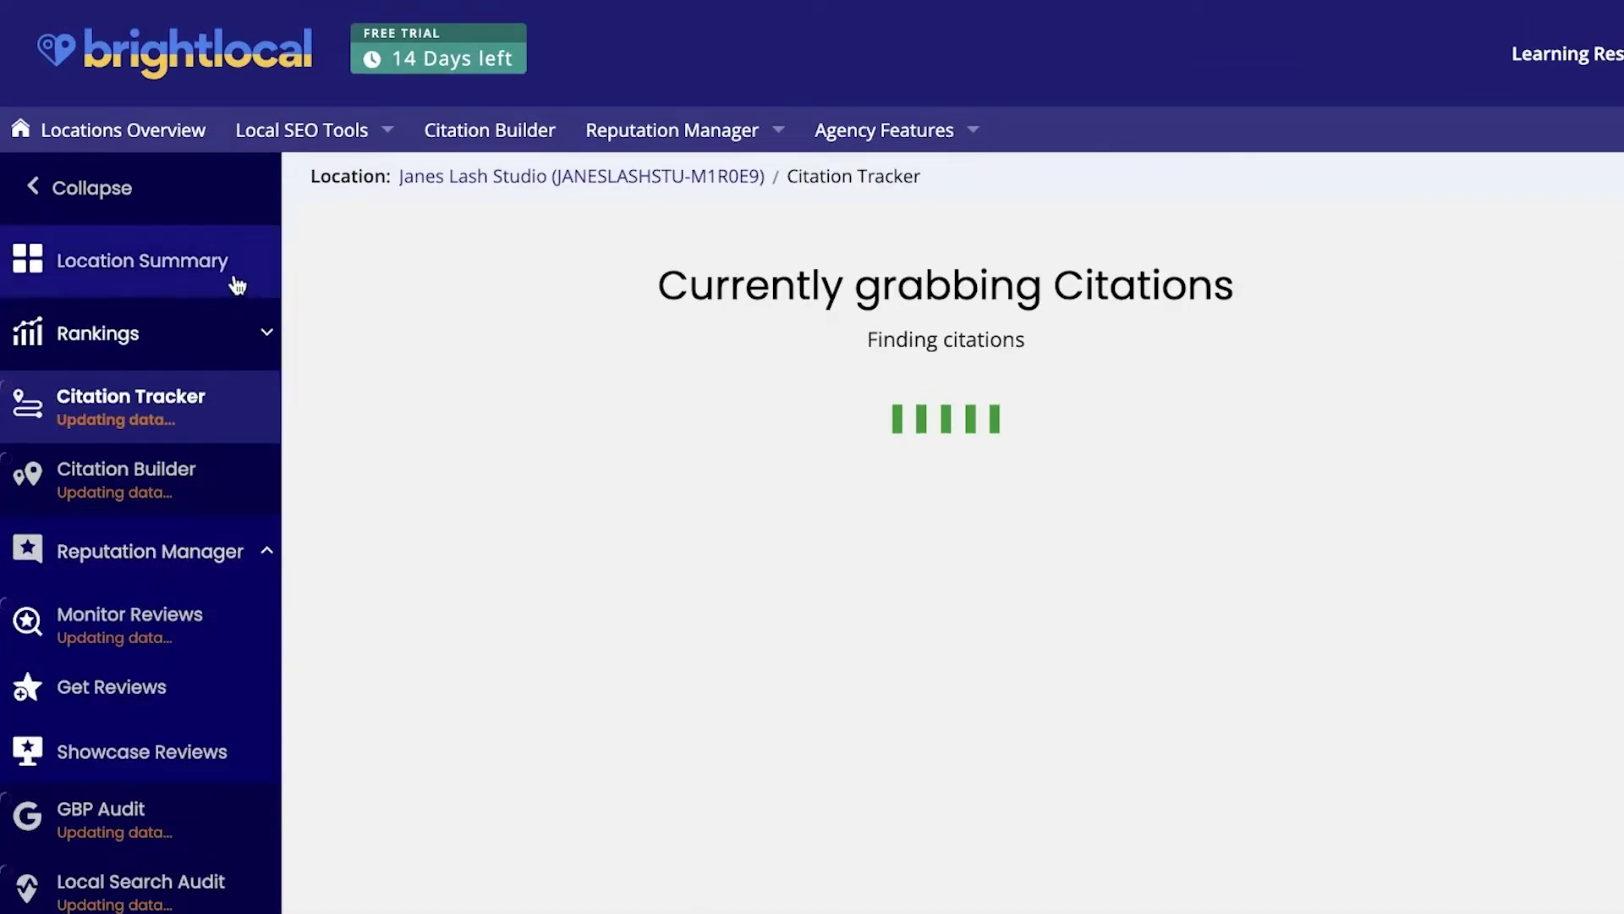
{"action": "left_click", "coordinate": [214, 322]}
{"action": "left_click", "coordinate": [165, 679]}
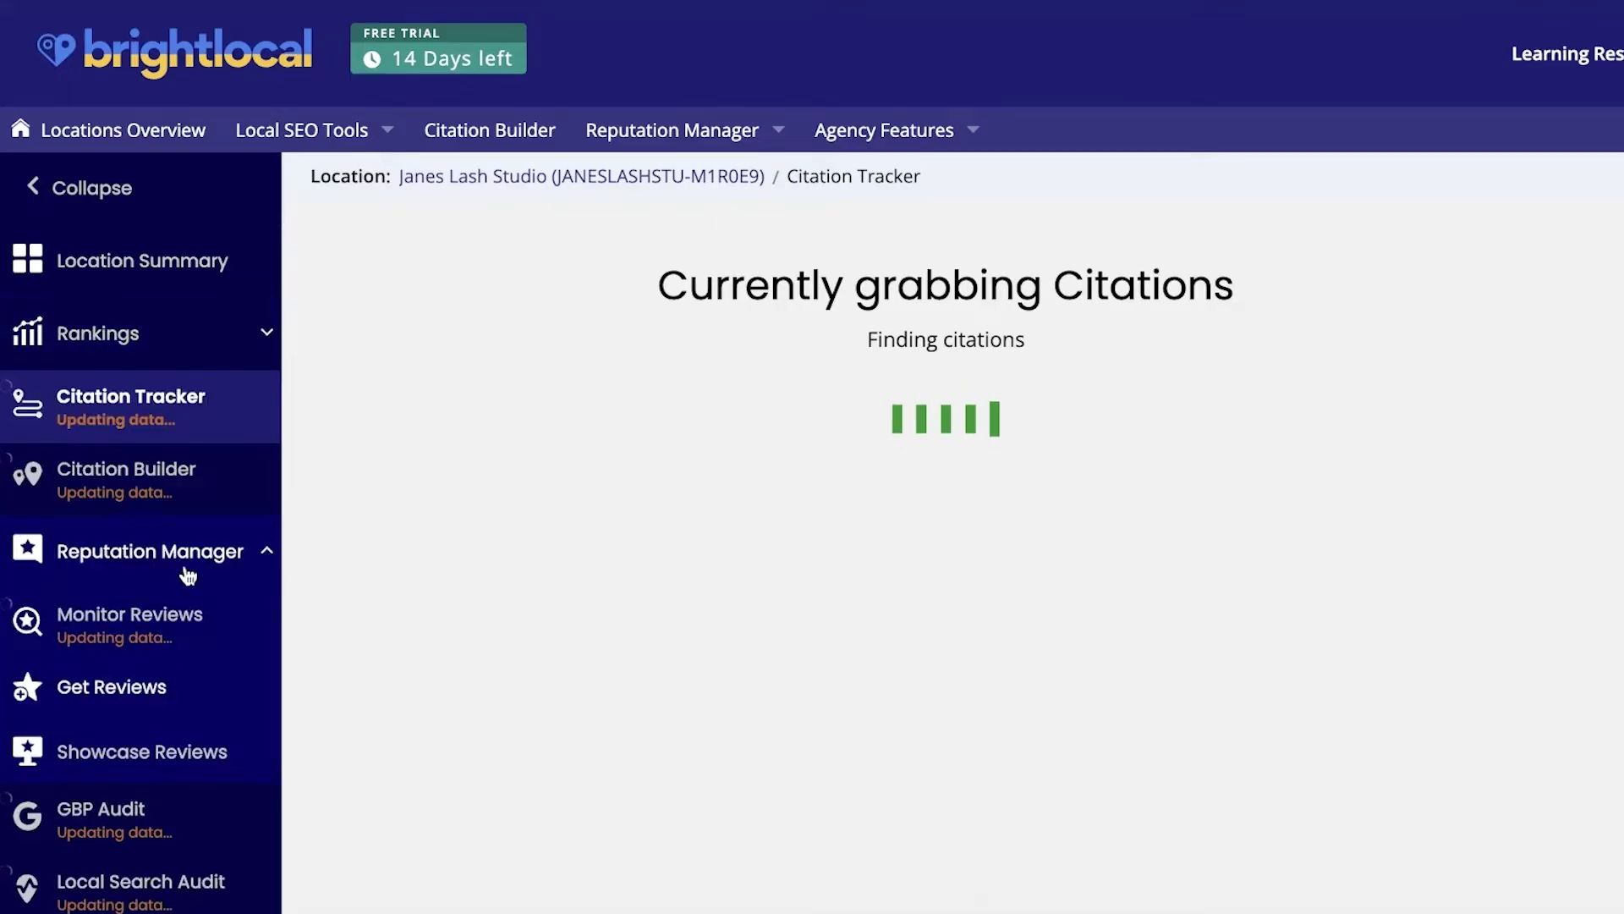
{"action": "left_click", "coordinate": [192, 558]}
{"action": "left_click", "coordinate": [173, 546]}
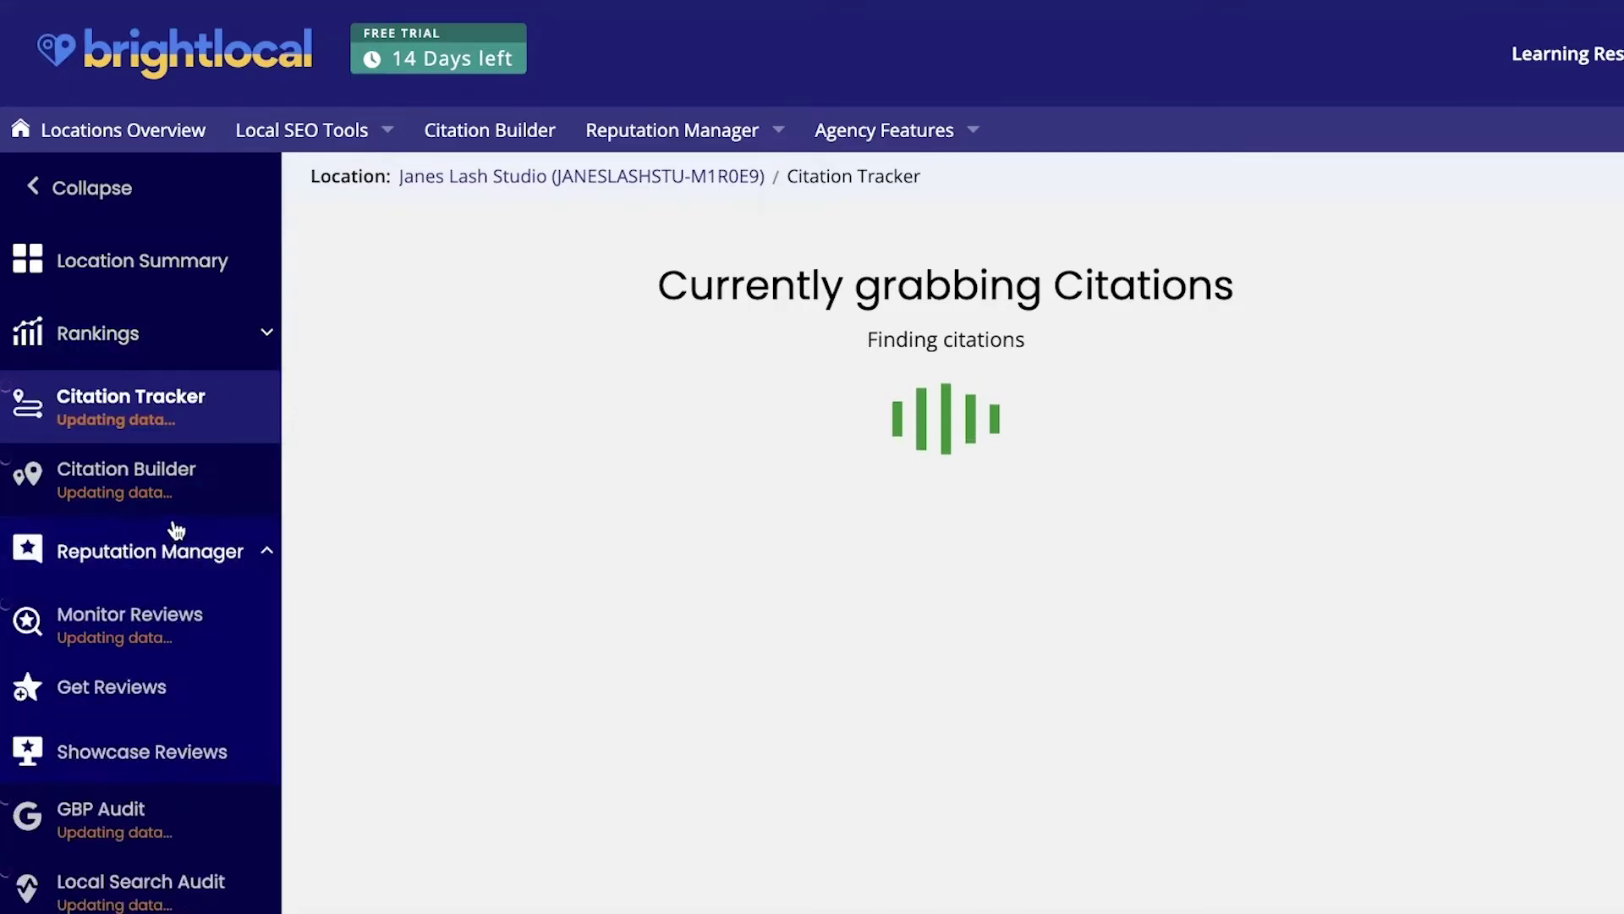
{"action": "left_click", "coordinate": [242, 350]}
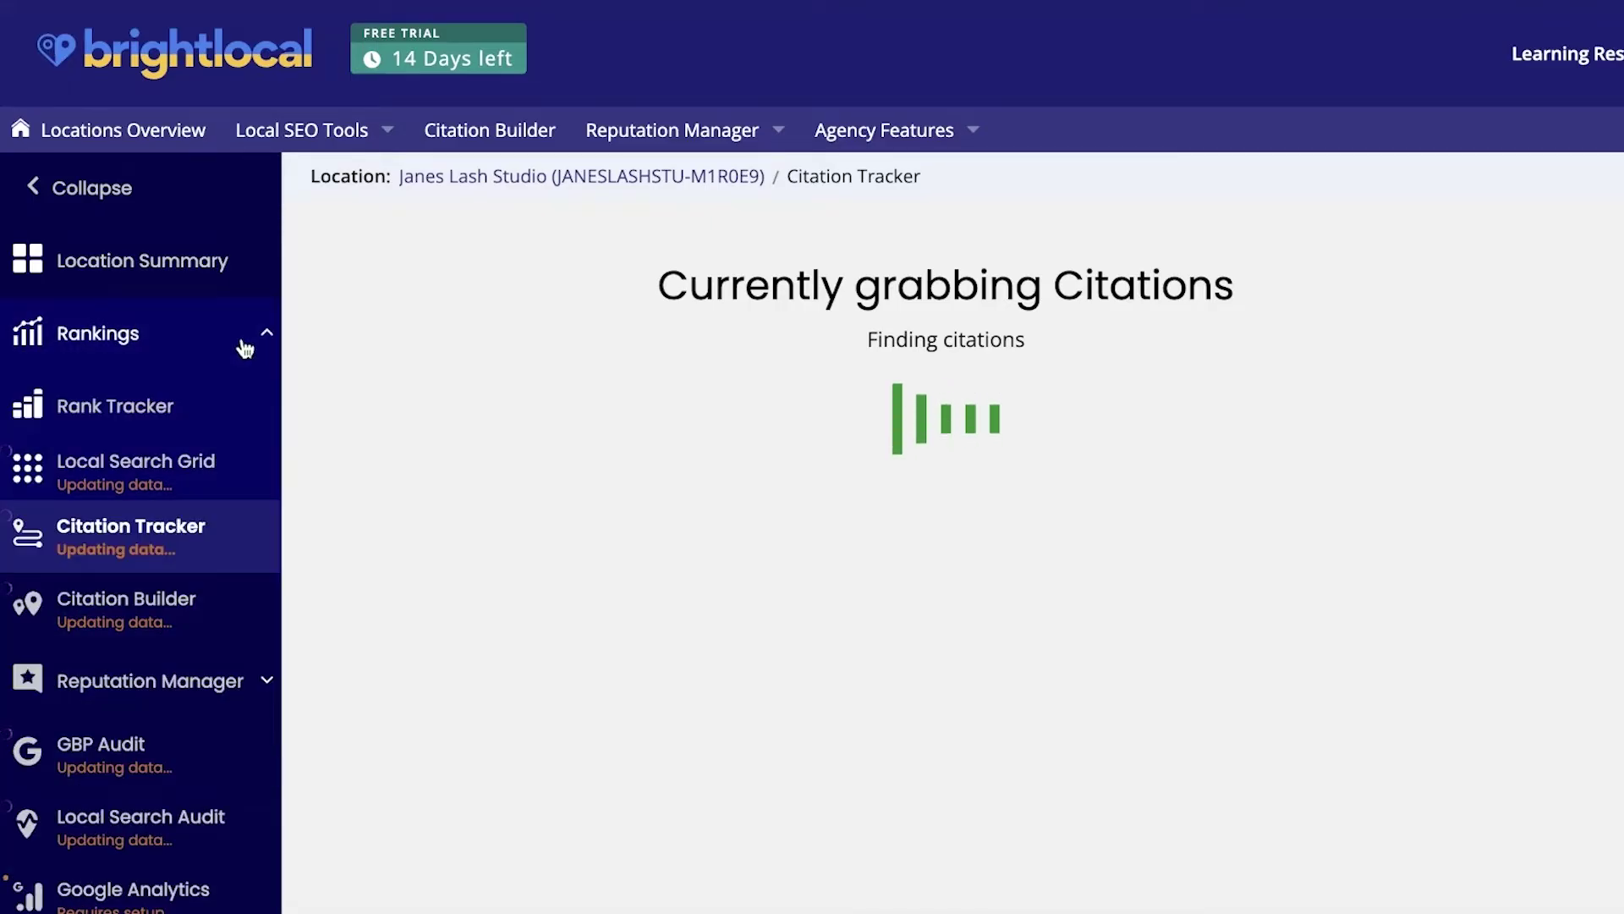
{"action": "left_click", "coordinate": [174, 681]}
Look over the review tools under Reputation Manager and the remaining audit, analytics and settings entries for the location
{"action": "scroll", "coordinate": [170, 696], "scroll_direction": "down", "scroll_amount": 2}
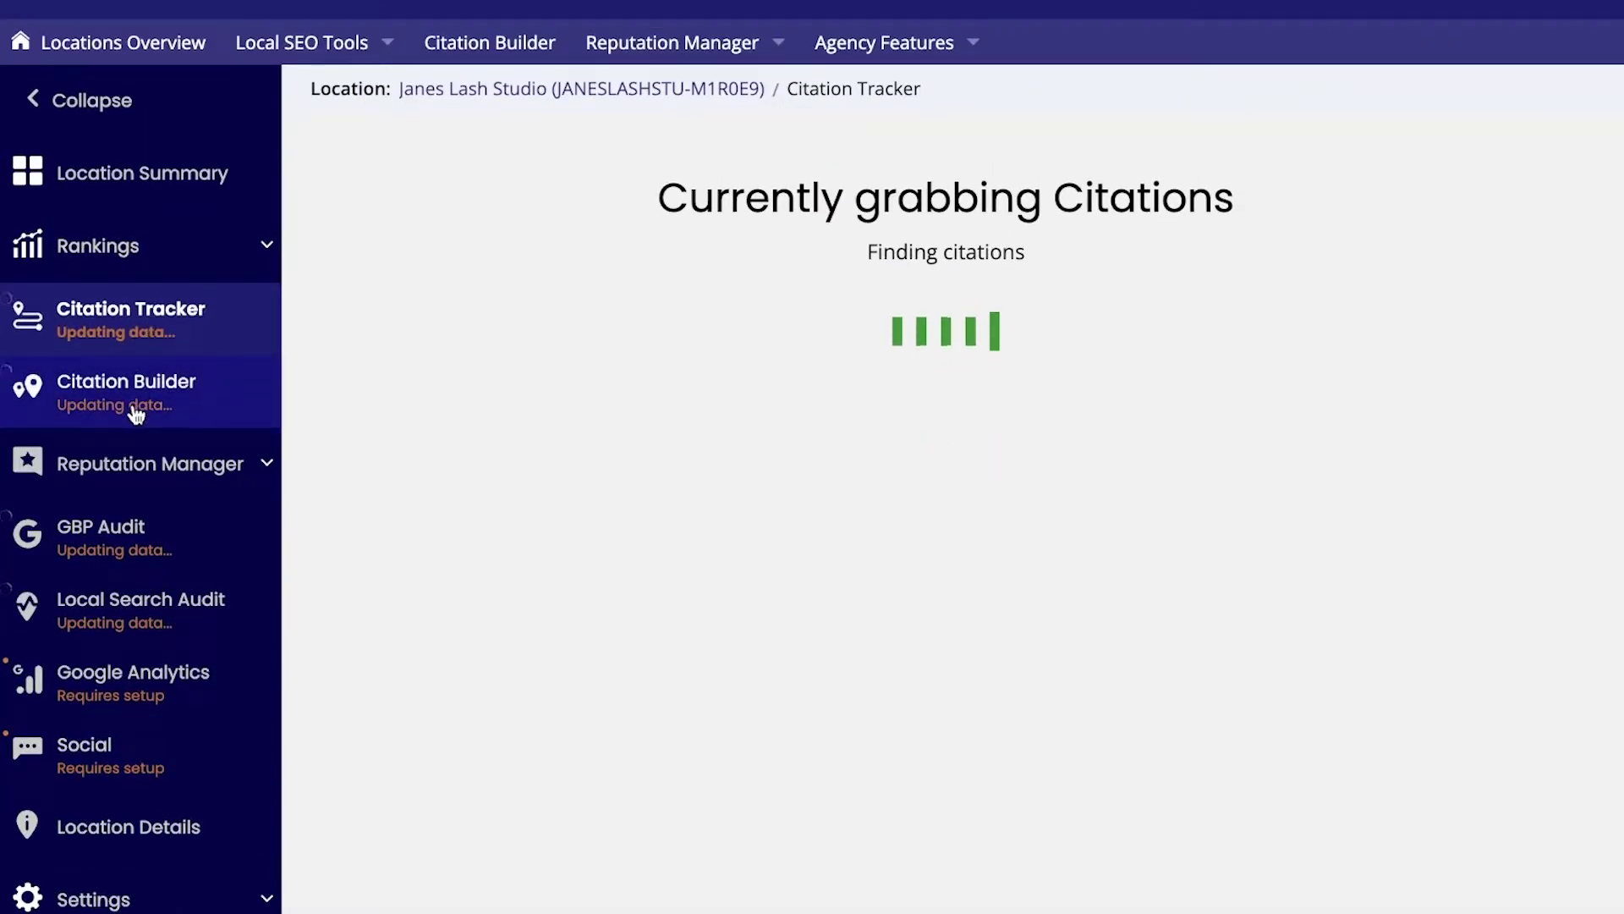
{"action": "left_click", "coordinate": [136, 465]}
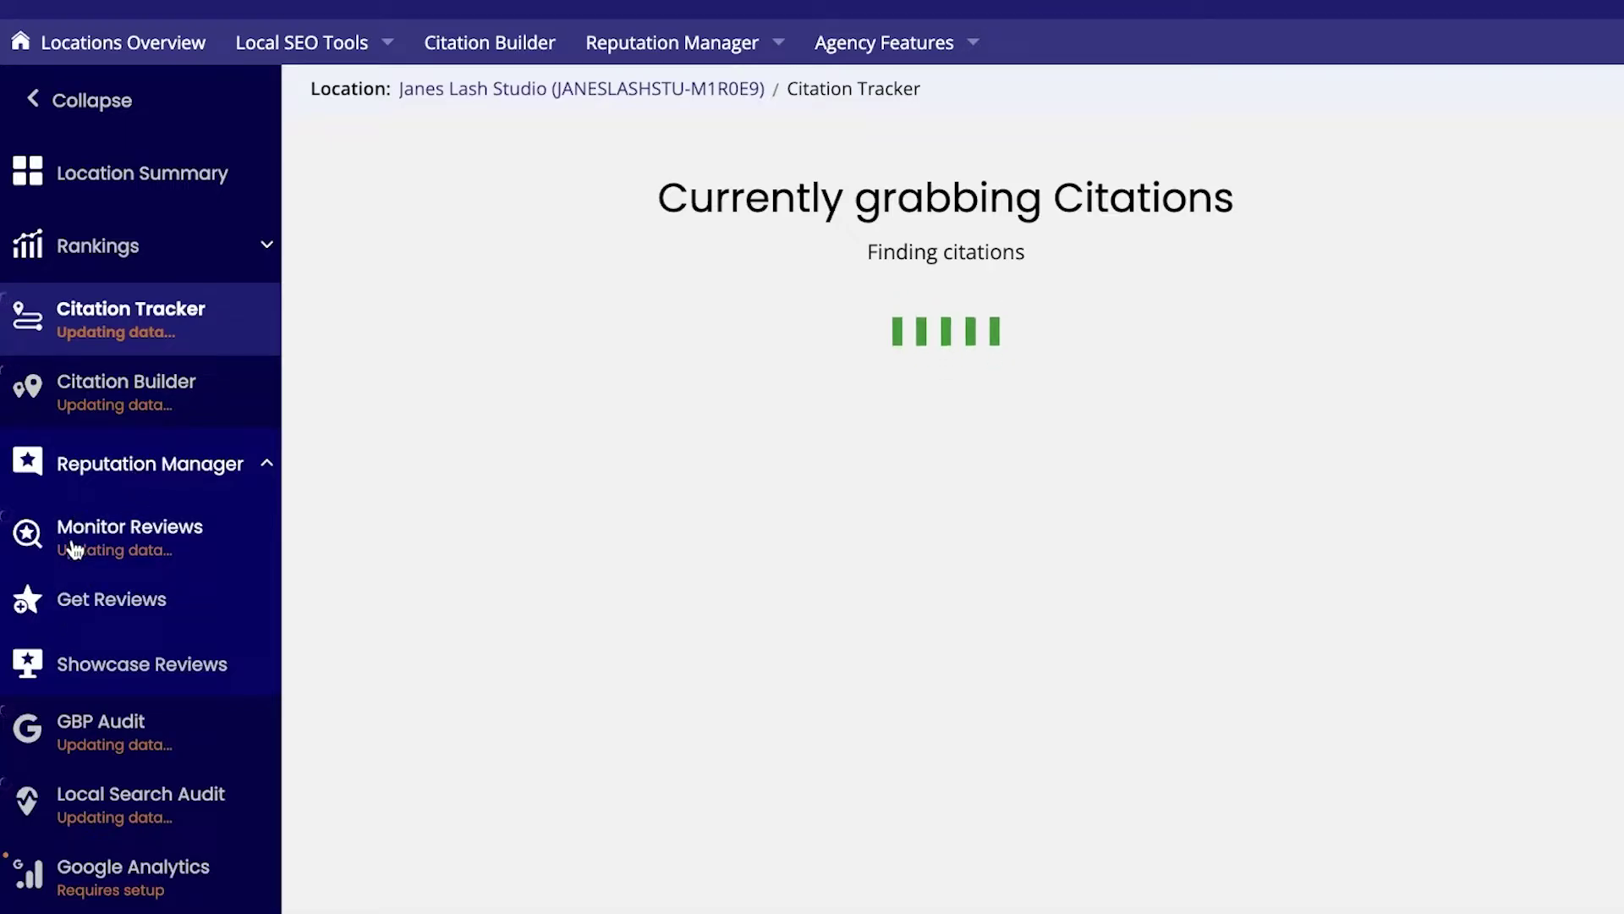
{"action": "scroll", "coordinate": [145, 653], "scroll_direction": "down", "scroll_amount": 3}
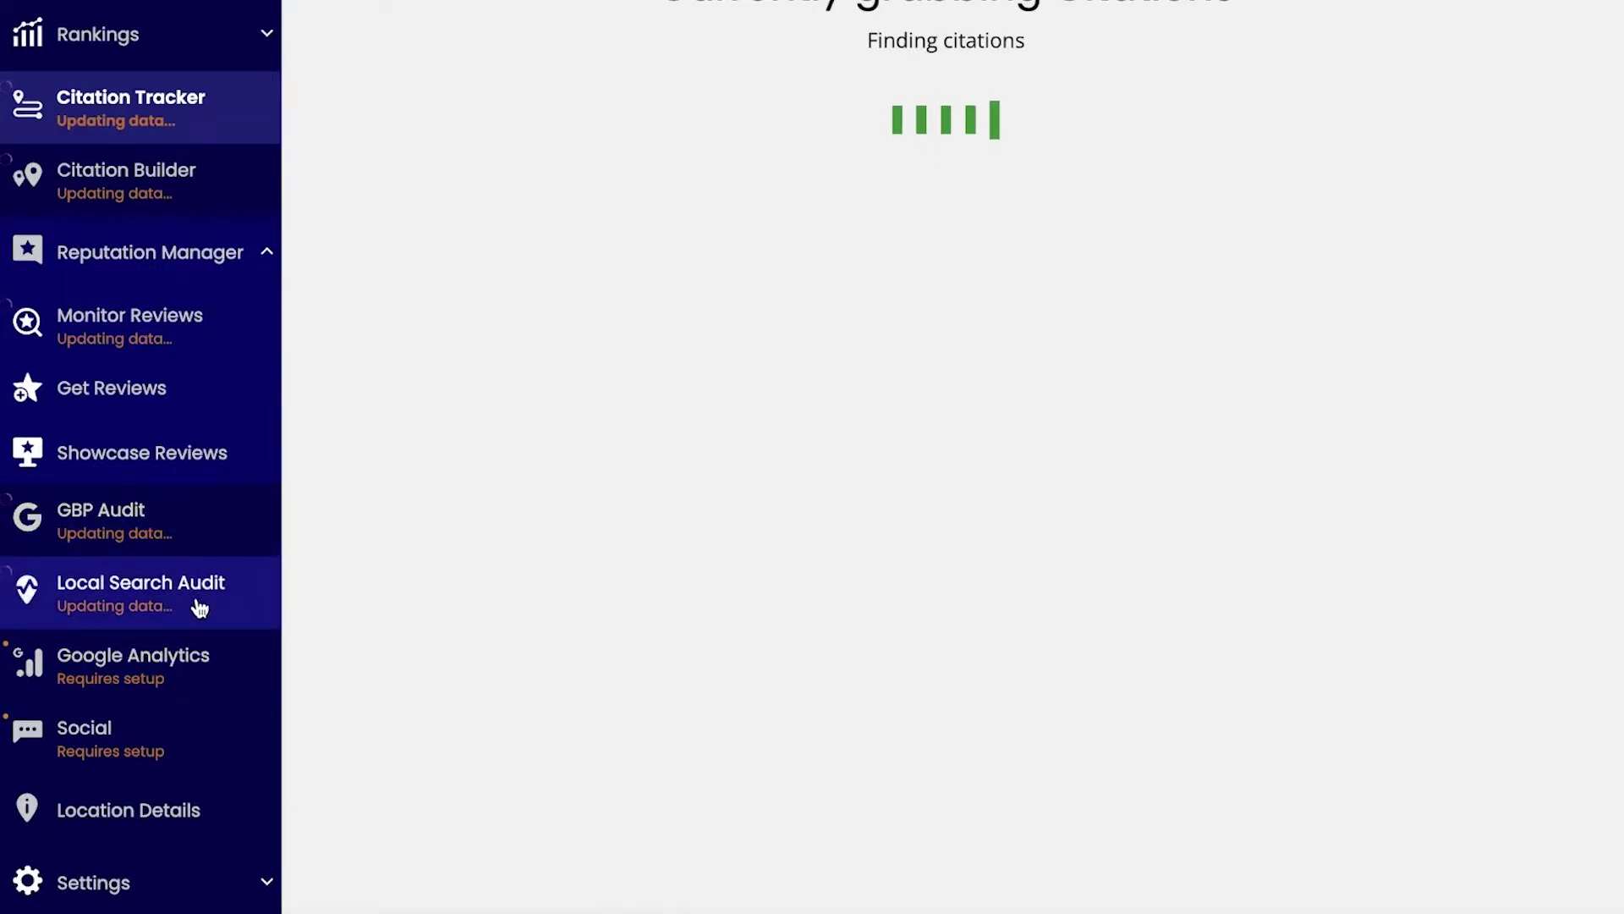
{"action": "scroll", "coordinate": [203, 592], "scroll_direction": "up", "scroll_amount": 3}
{"action": "left_click", "coordinate": [93, 188]}
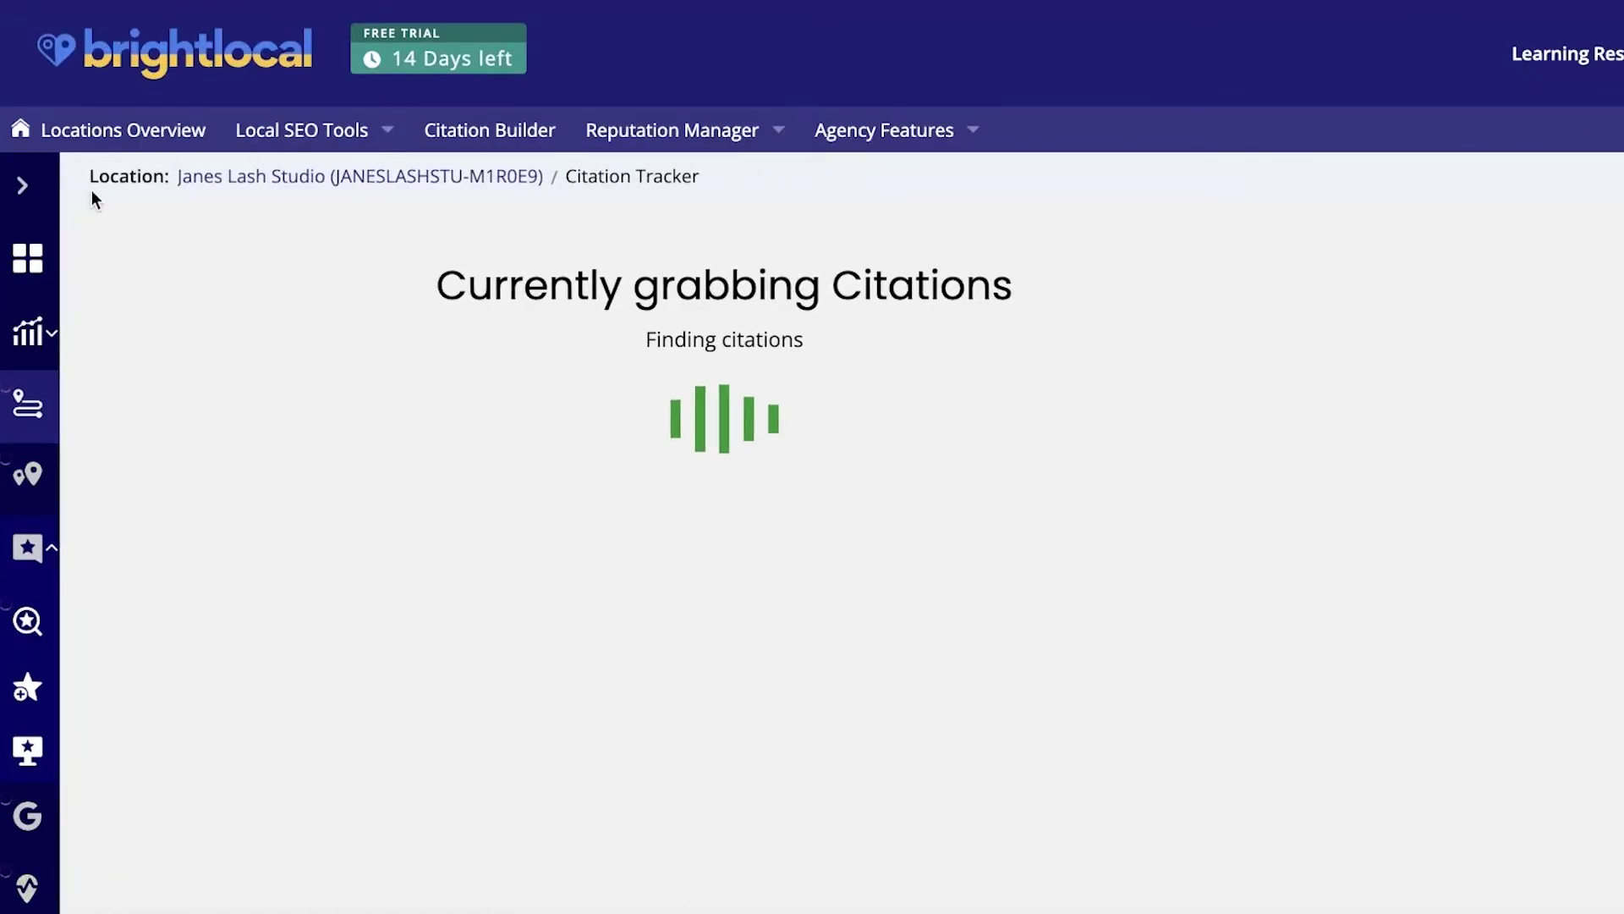
{"action": "left_click", "coordinate": [25, 188]}
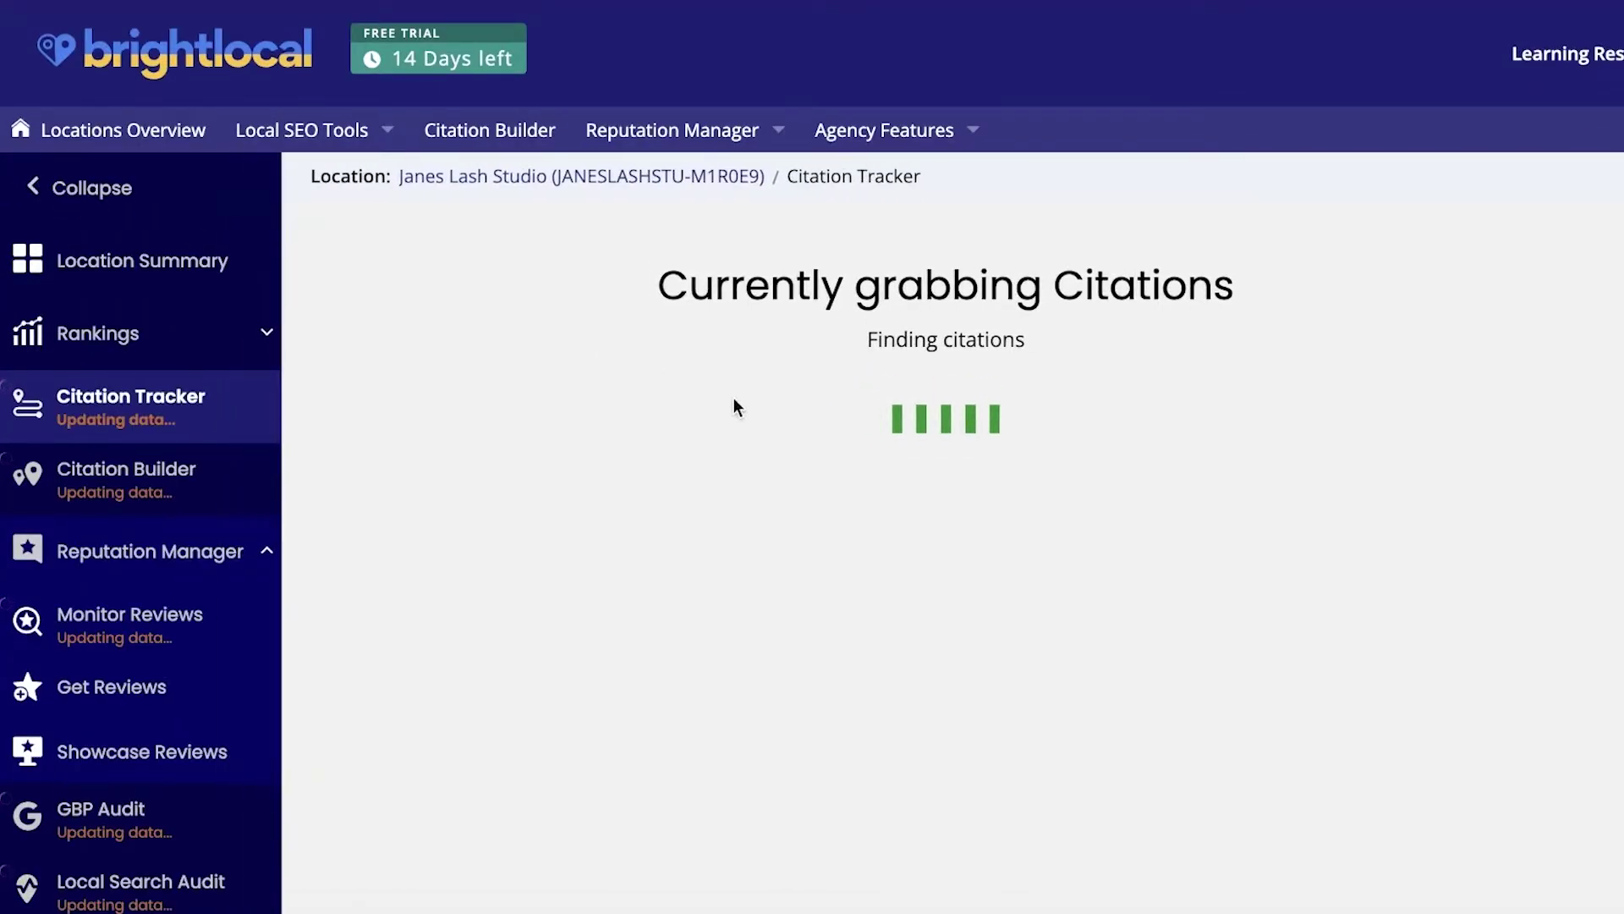
Review the location summary's report cards and the Sep 2022 breakdown of Google Rankings by Position
{"action": "left_click", "coordinate": [140, 261]}
{"action": "scroll", "coordinate": [870, 329], "scroll_direction": "down", "scroll_amount": 8}
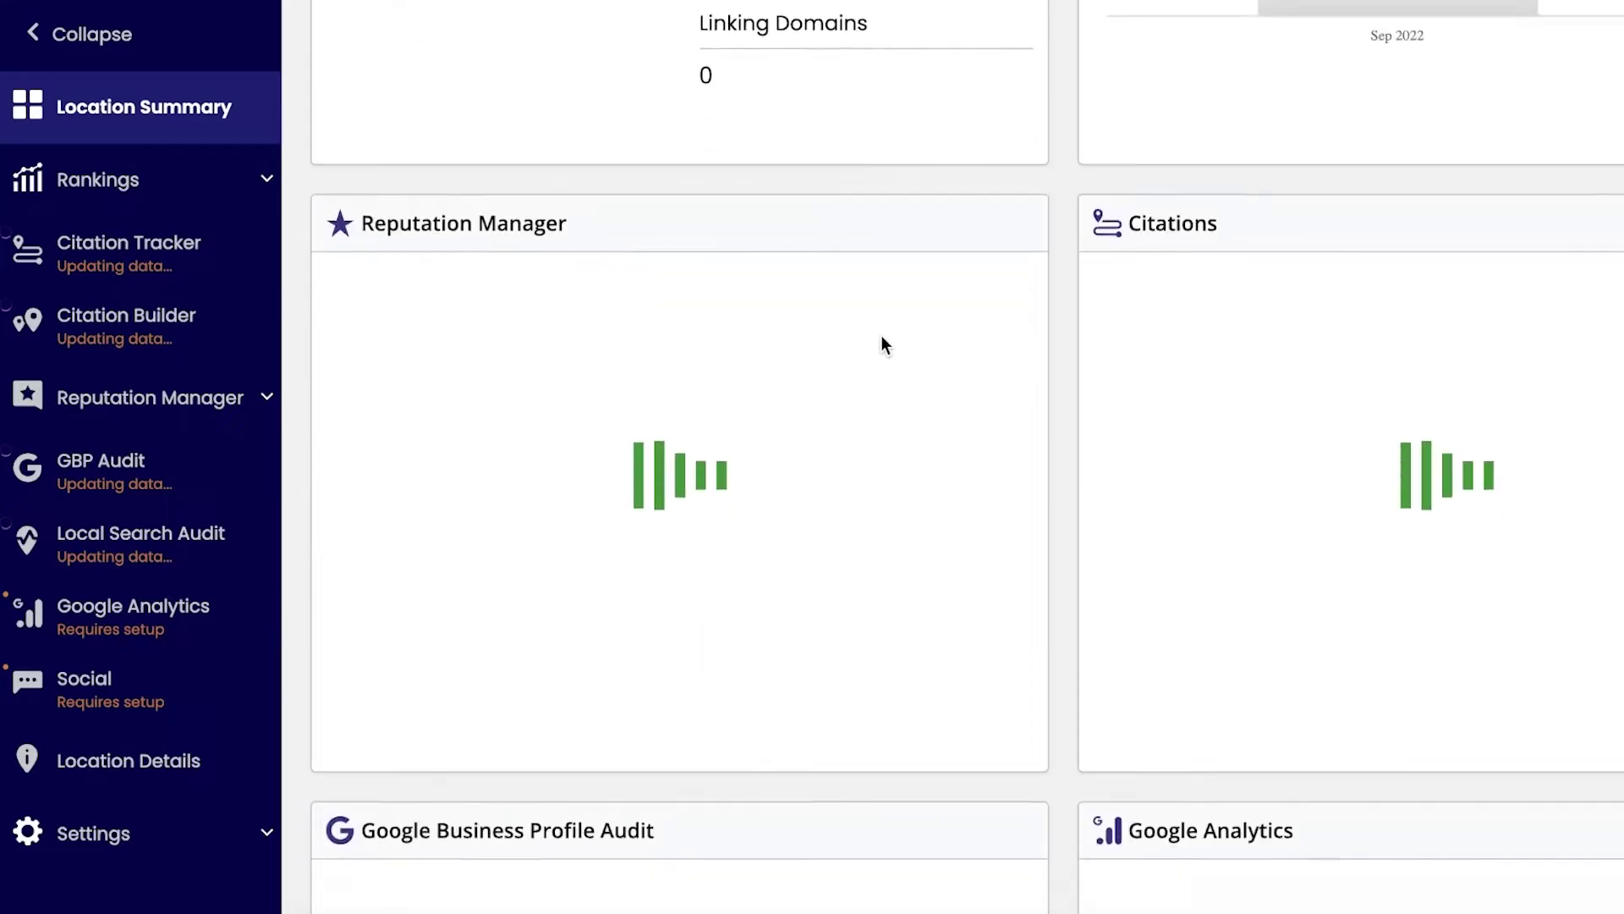
{"action": "scroll", "coordinate": [880, 355], "scroll_direction": "down", "scroll_amount": 14}
{"action": "scroll", "coordinate": [484, 461], "scroll_direction": "up", "scroll_amount": 17}
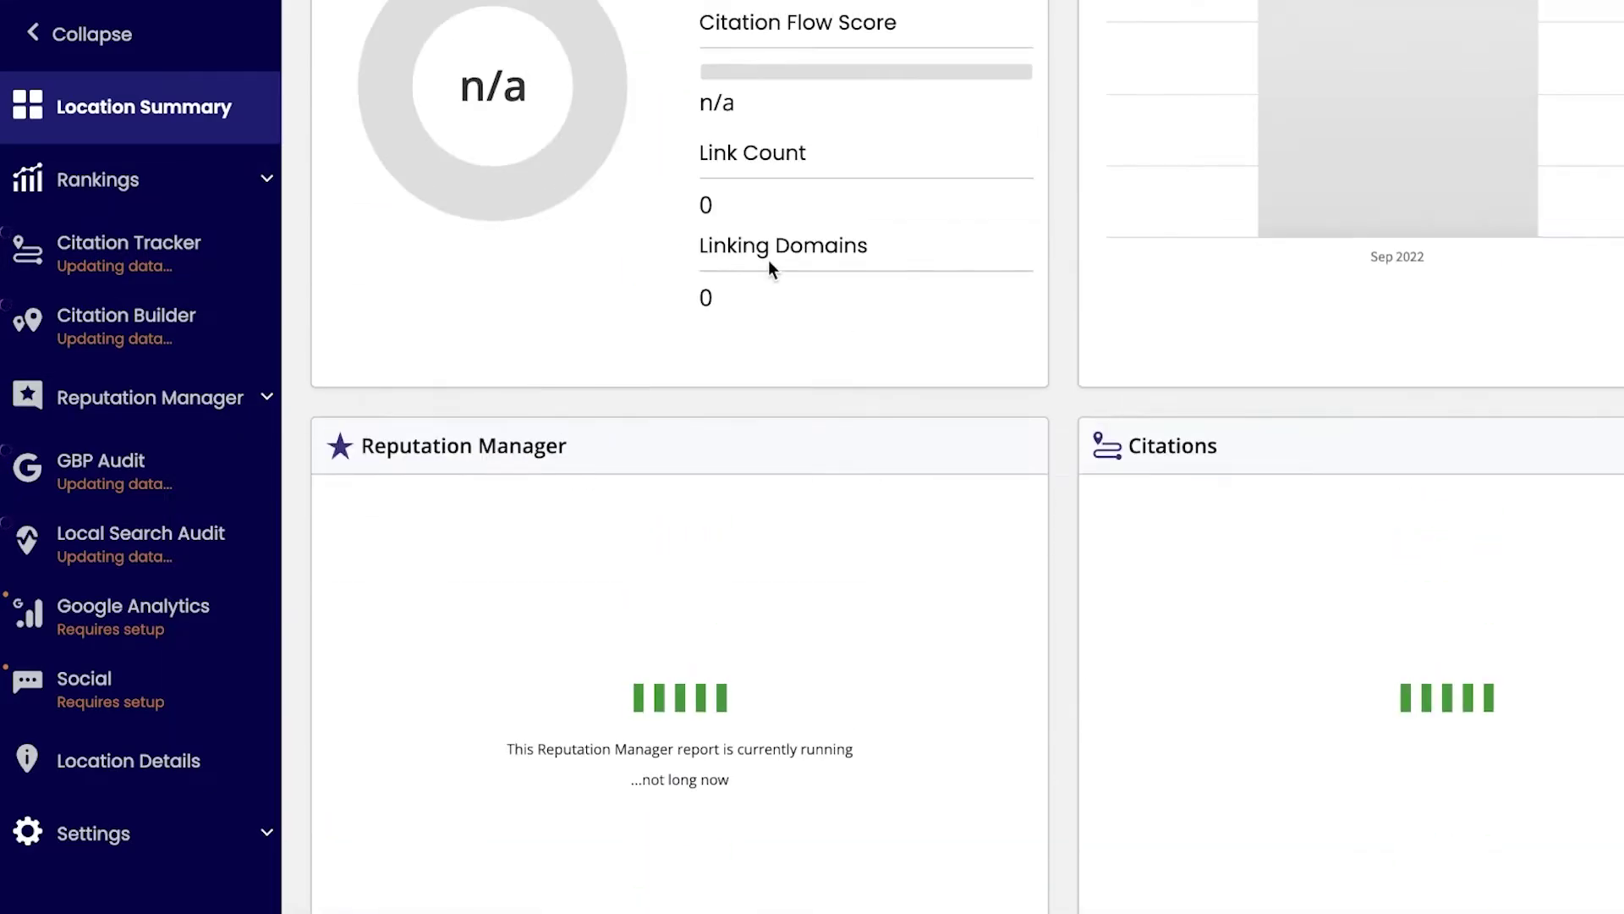
{"action": "scroll", "coordinate": [1025, 460], "scroll_direction": "up", "scroll_amount": 3}
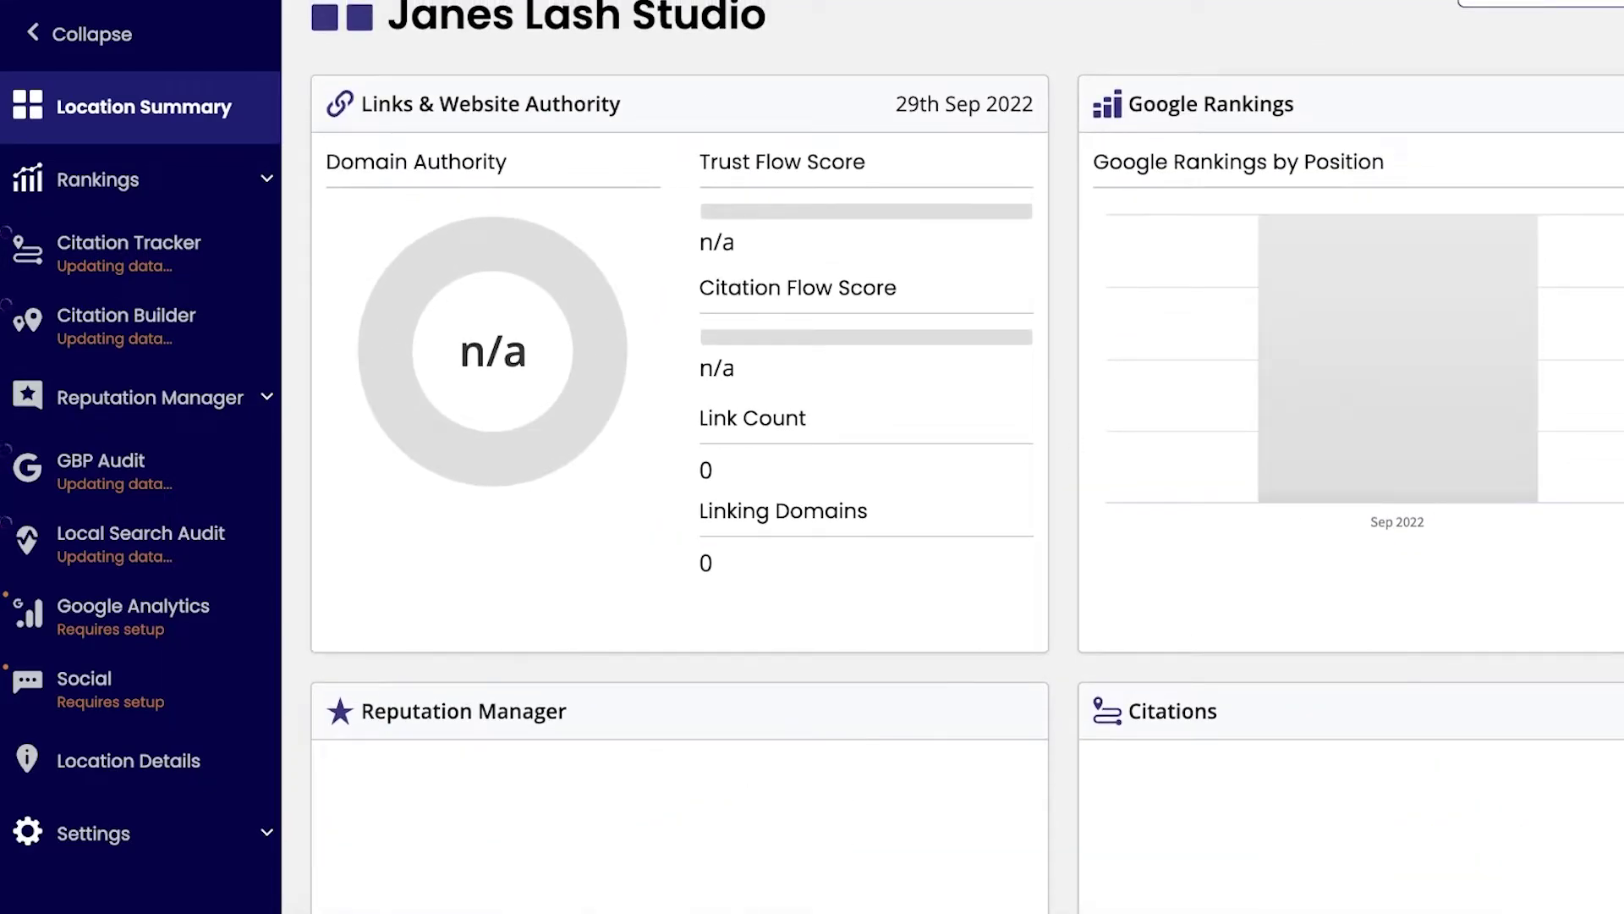
{"action": "scroll", "coordinate": [1246, 423], "scroll_direction": "up", "scroll_amount": 3}
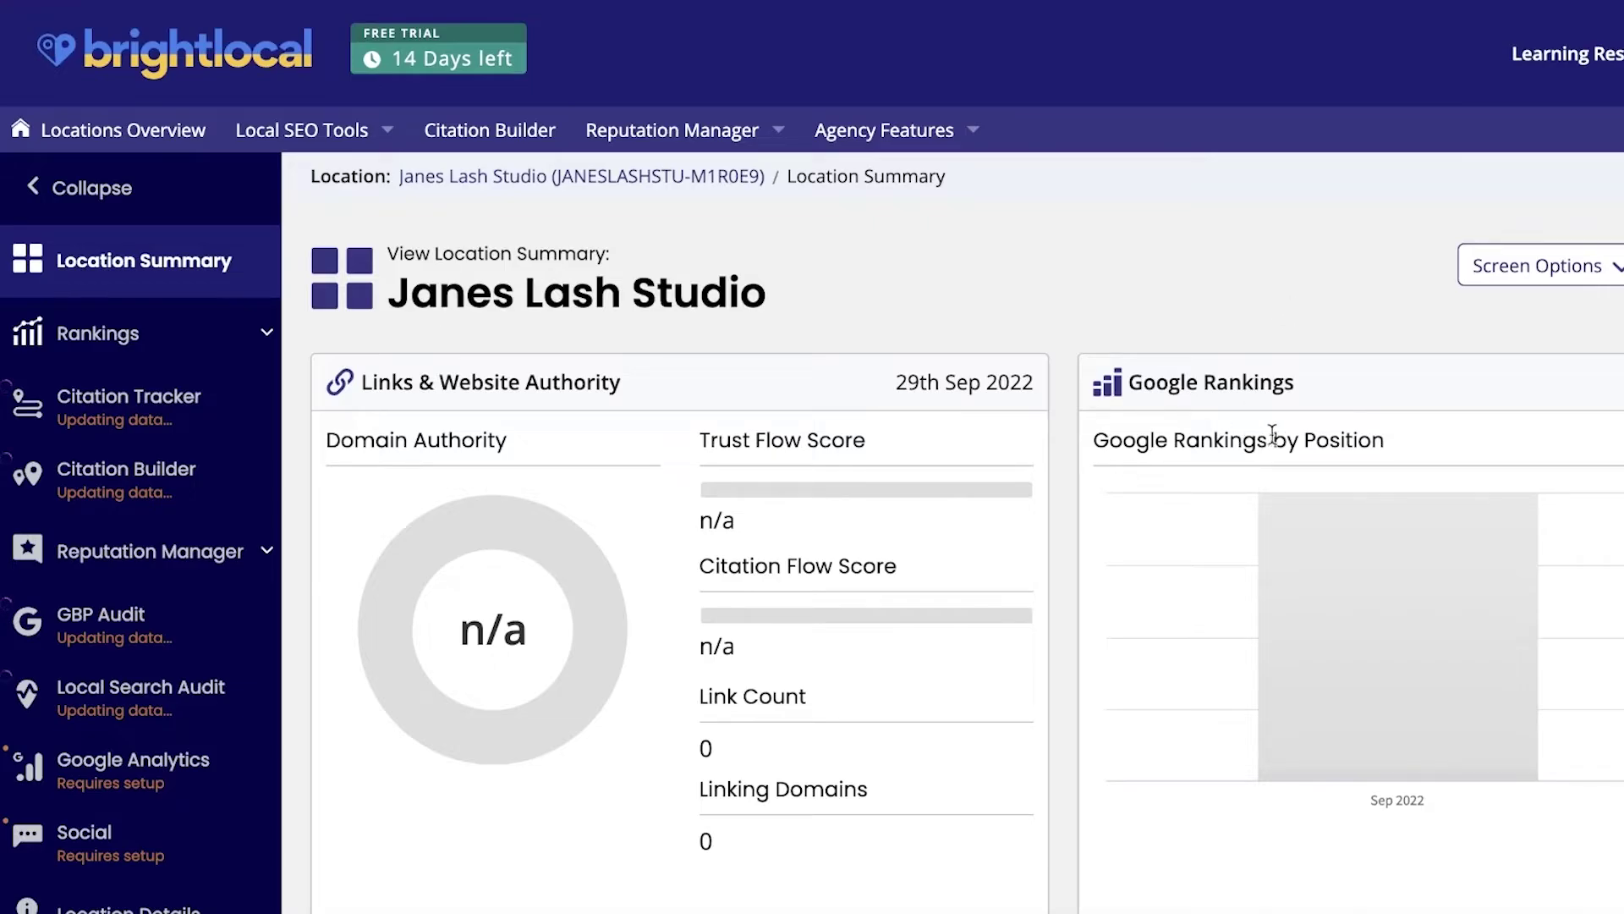
{"action": "mouse_move", "coordinate": [1436, 582]}
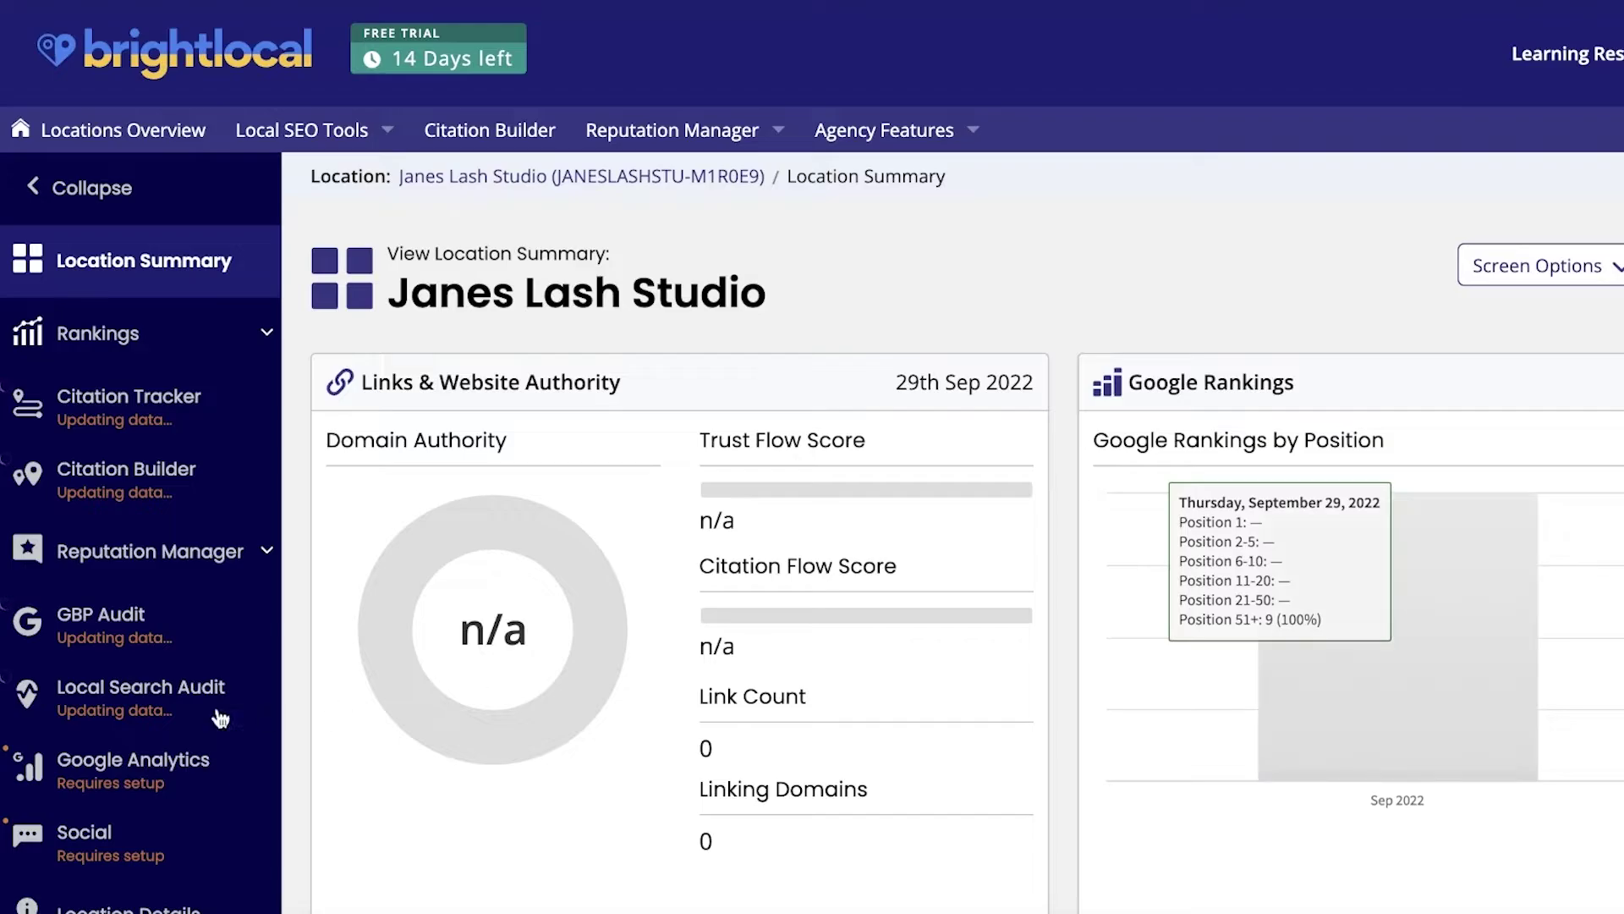
Check the Rankings and Reputation Manager tools, and look over the location summary down to the Facebook and Twitter cards
{"action": "left_click", "coordinate": [220, 362]}
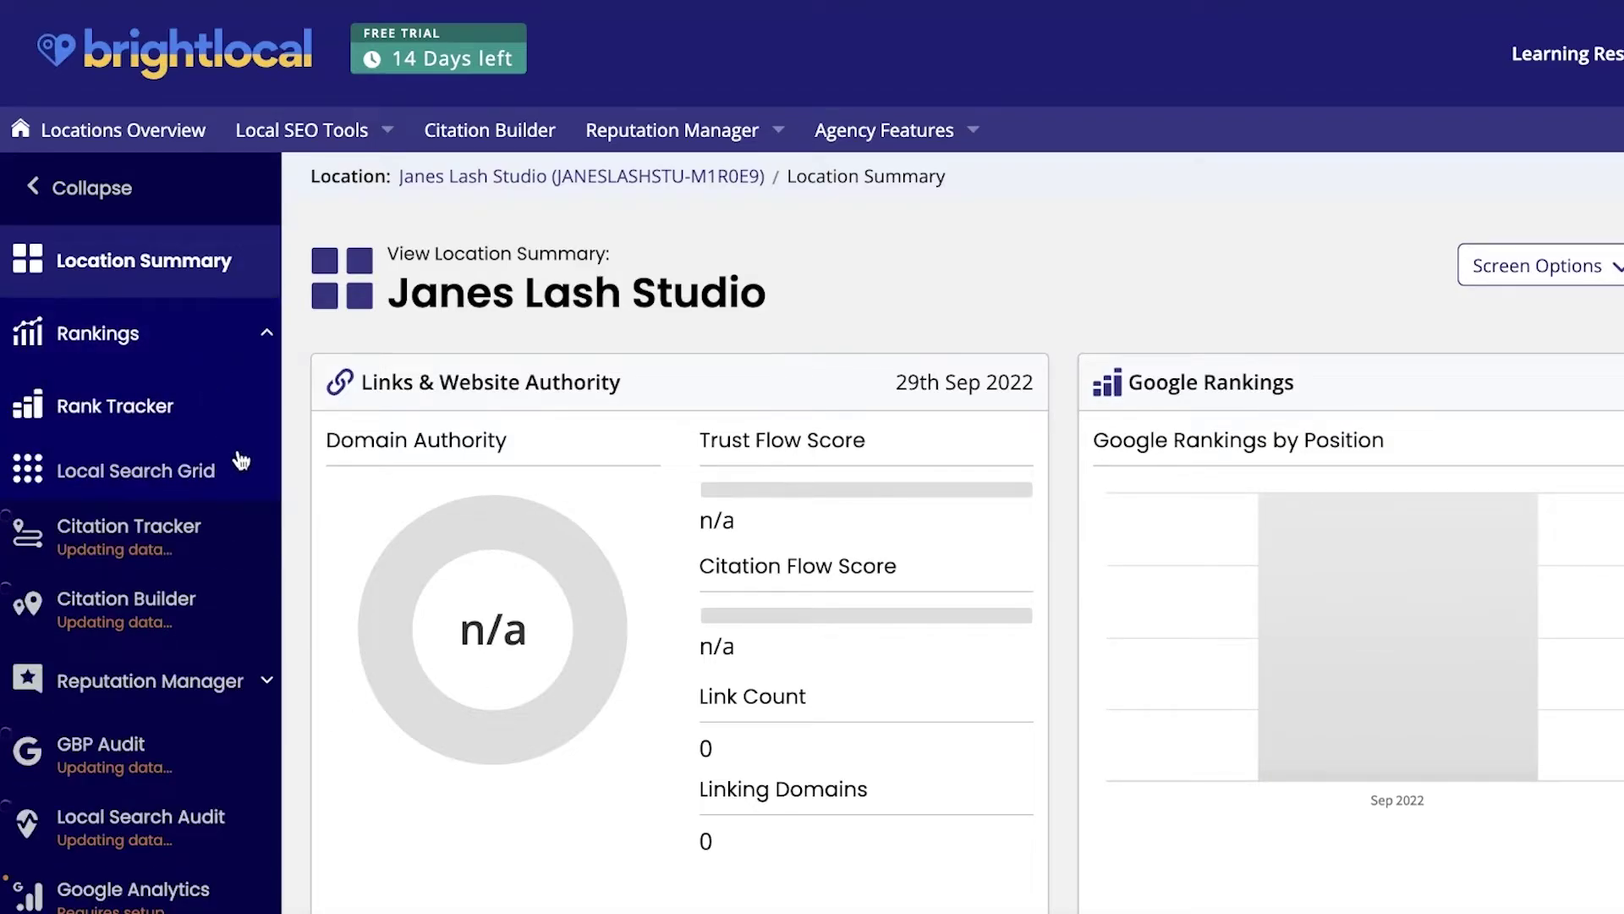
{"action": "left_click", "coordinate": [263, 687]}
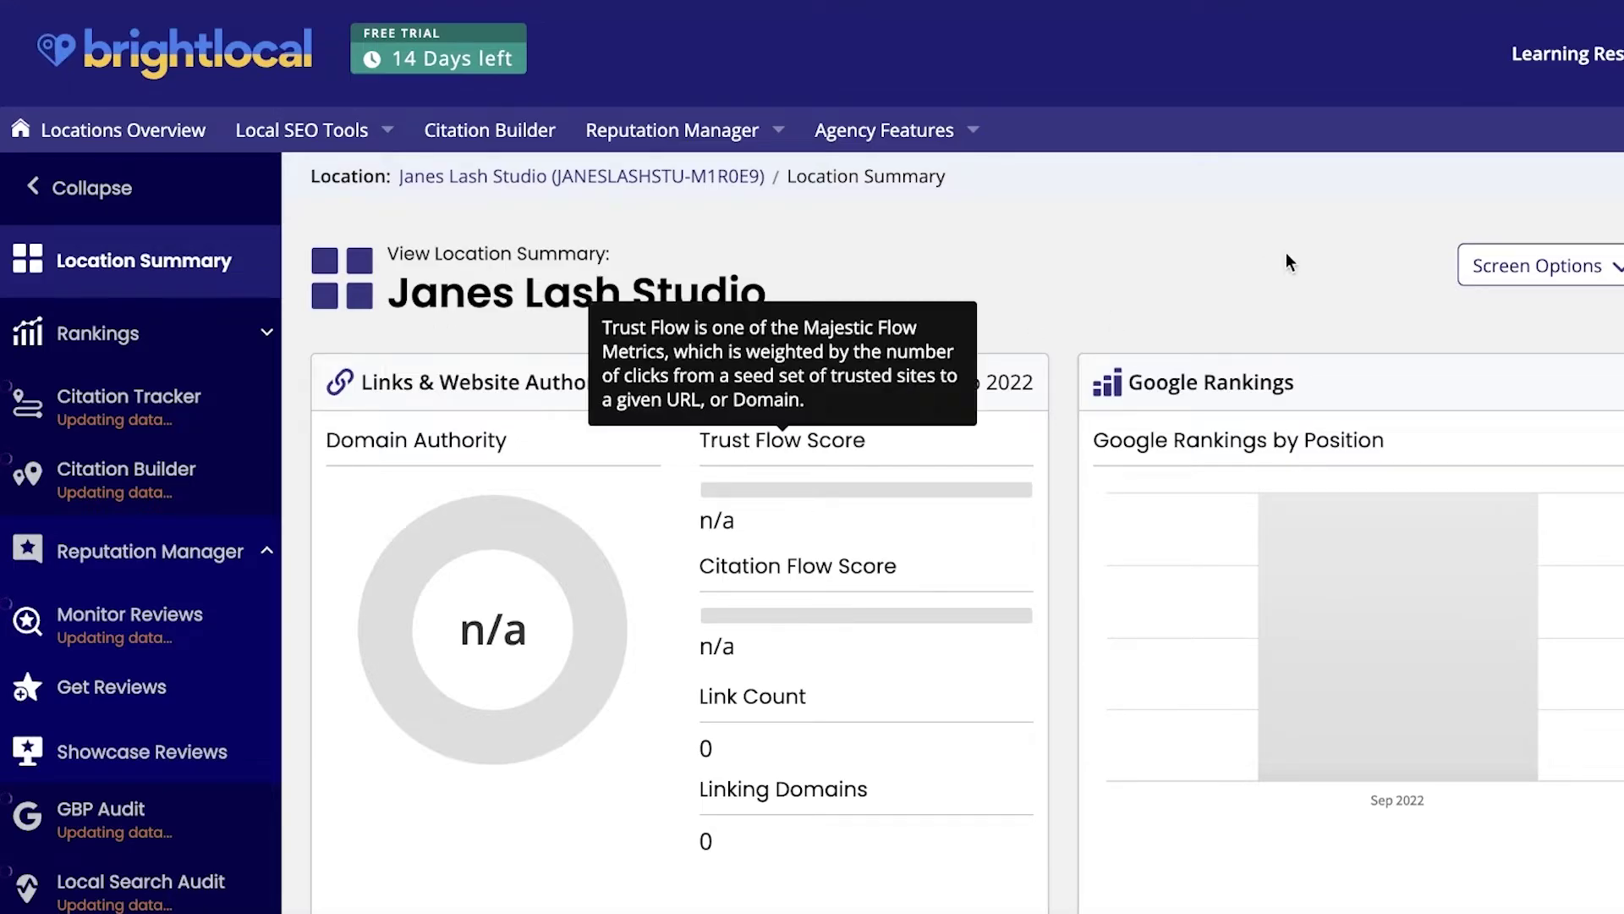
{"action": "scroll", "coordinate": [1247, 347], "scroll_direction": "down", "scroll_amount": 15}
{"action": "scroll", "coordinate": [1247, 362], "scroll_direction": "down", "scroll_amount": 3}
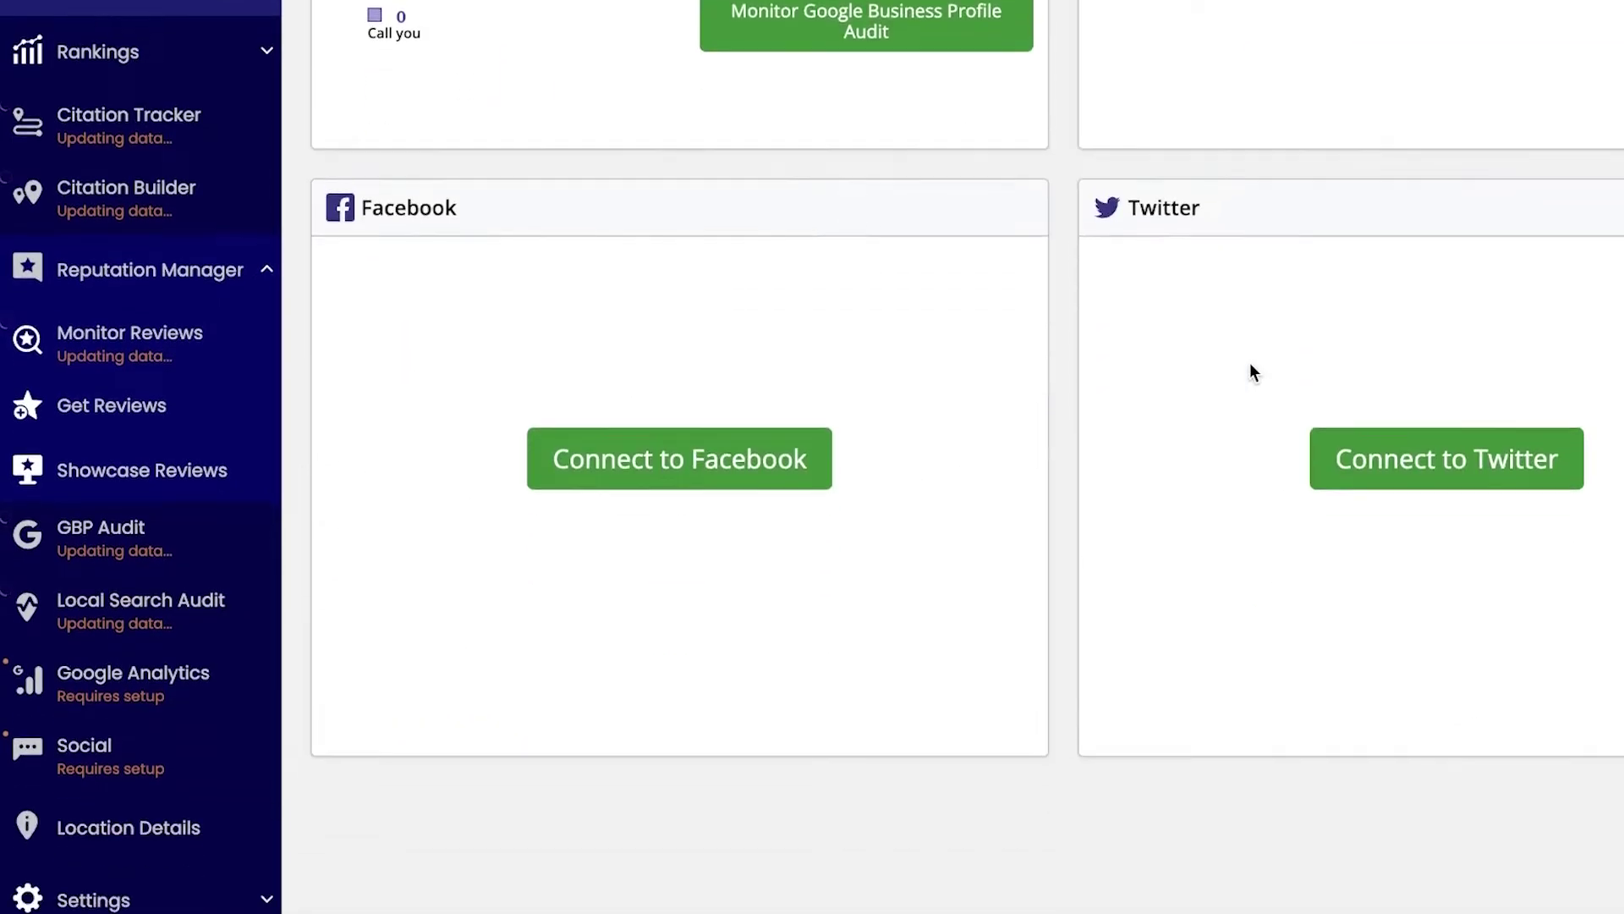
{"action": "scroll", "coordinate": [1250, 362], "scroll_direction": "up", "scroll_amount": 20}
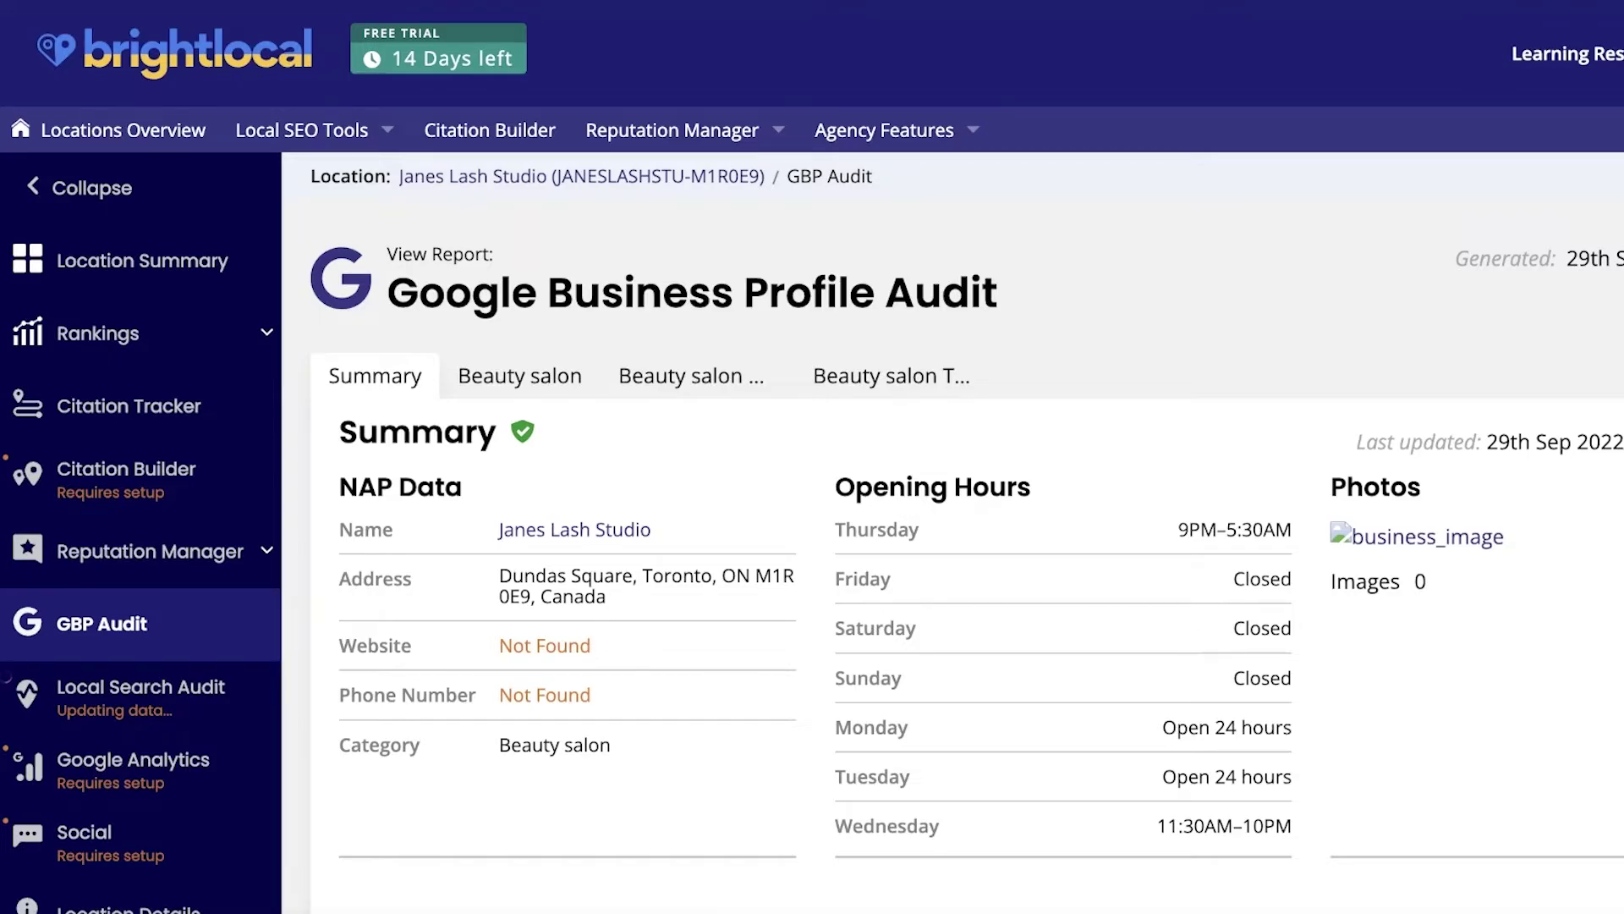
Open the Google Business Profile Audit and examine its business summary and Insights on searches, views, actions and phone calls
{"action": "scroll", "coordinate": [768, 541], "scroll_direction": "down", "scroll_amount": 5}
{"action": "scroll", "coordinate": [631, 433], "scroll_direction": "up", "scroll_amount": 1}
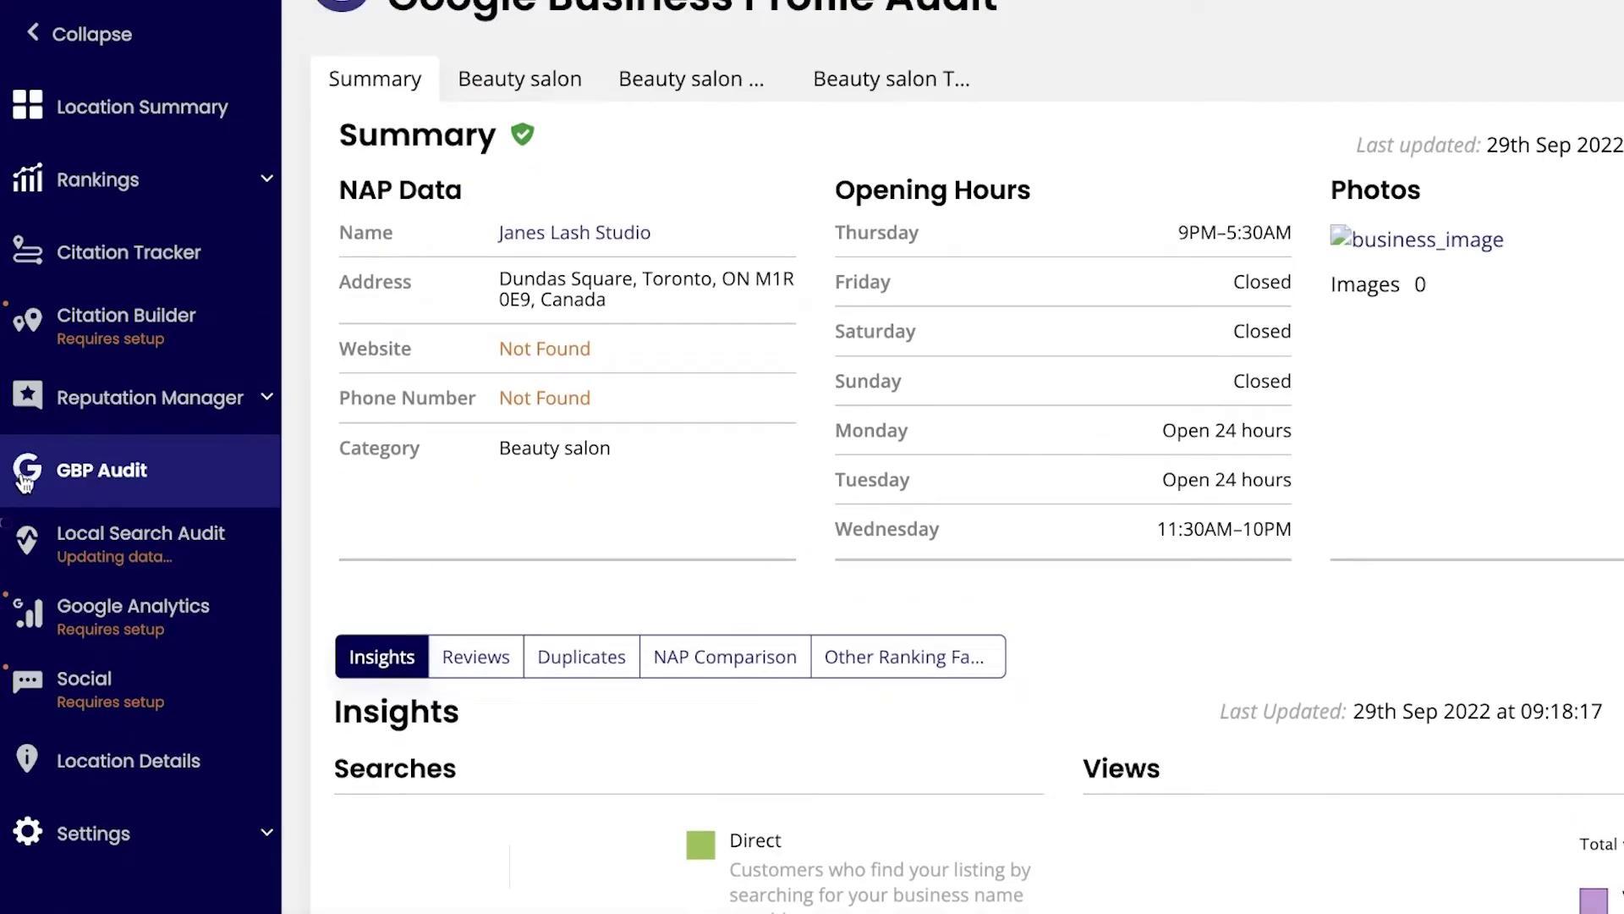
{"action": "left_click", "coordinate": [93, 475]}
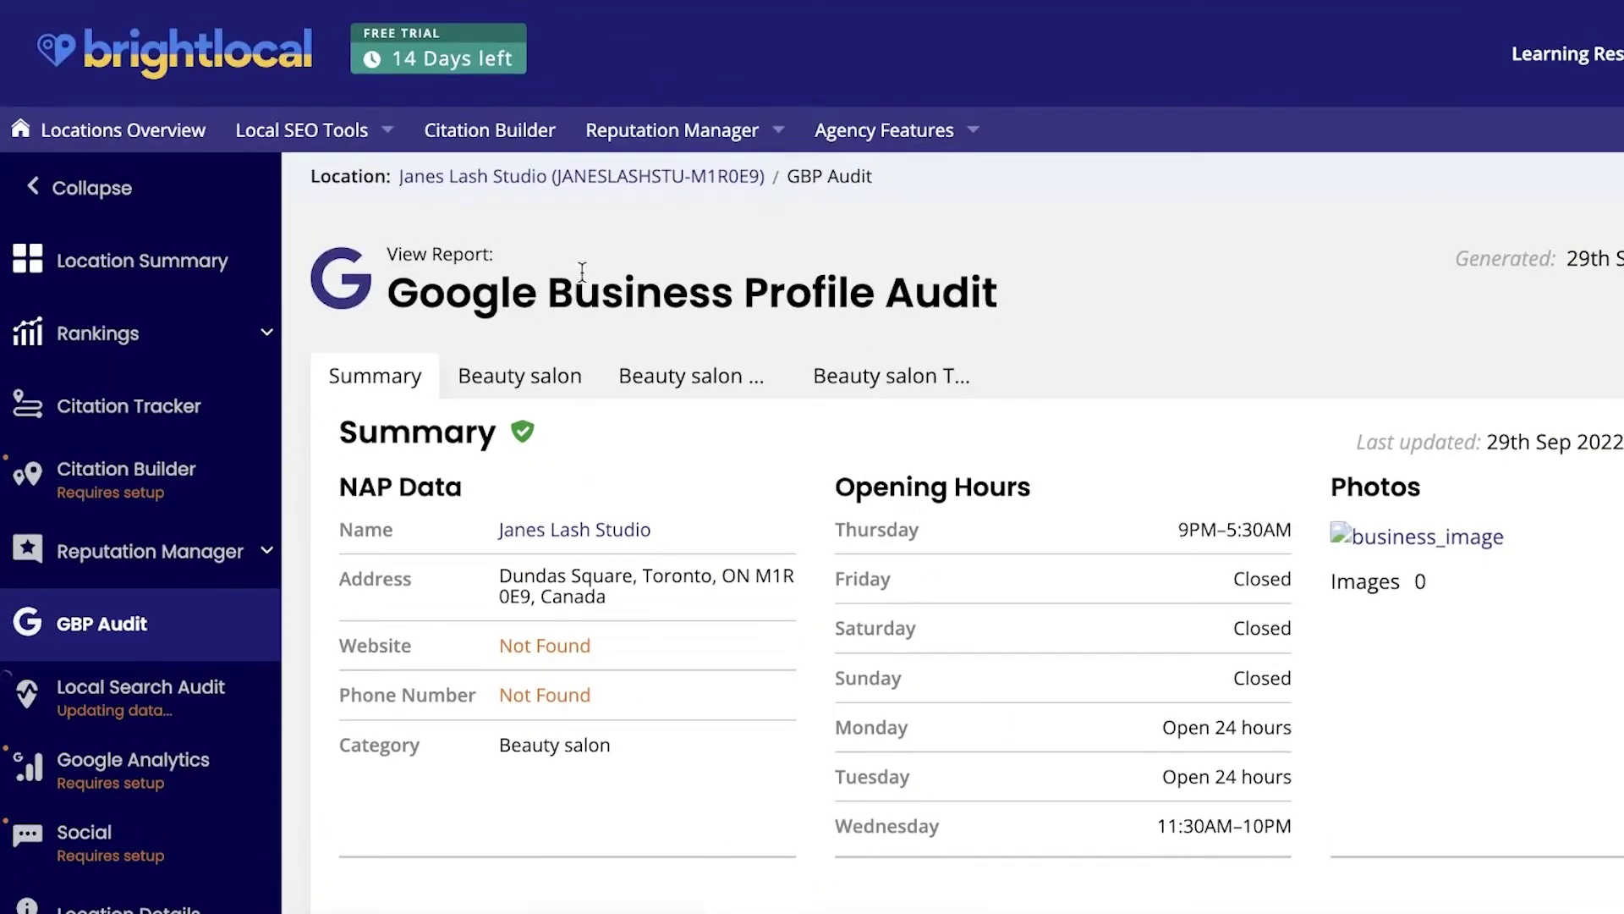
{"action": "scroll", "coordinate": [750, 302], "scroll_direction": "down", "scroll_amount": 10}
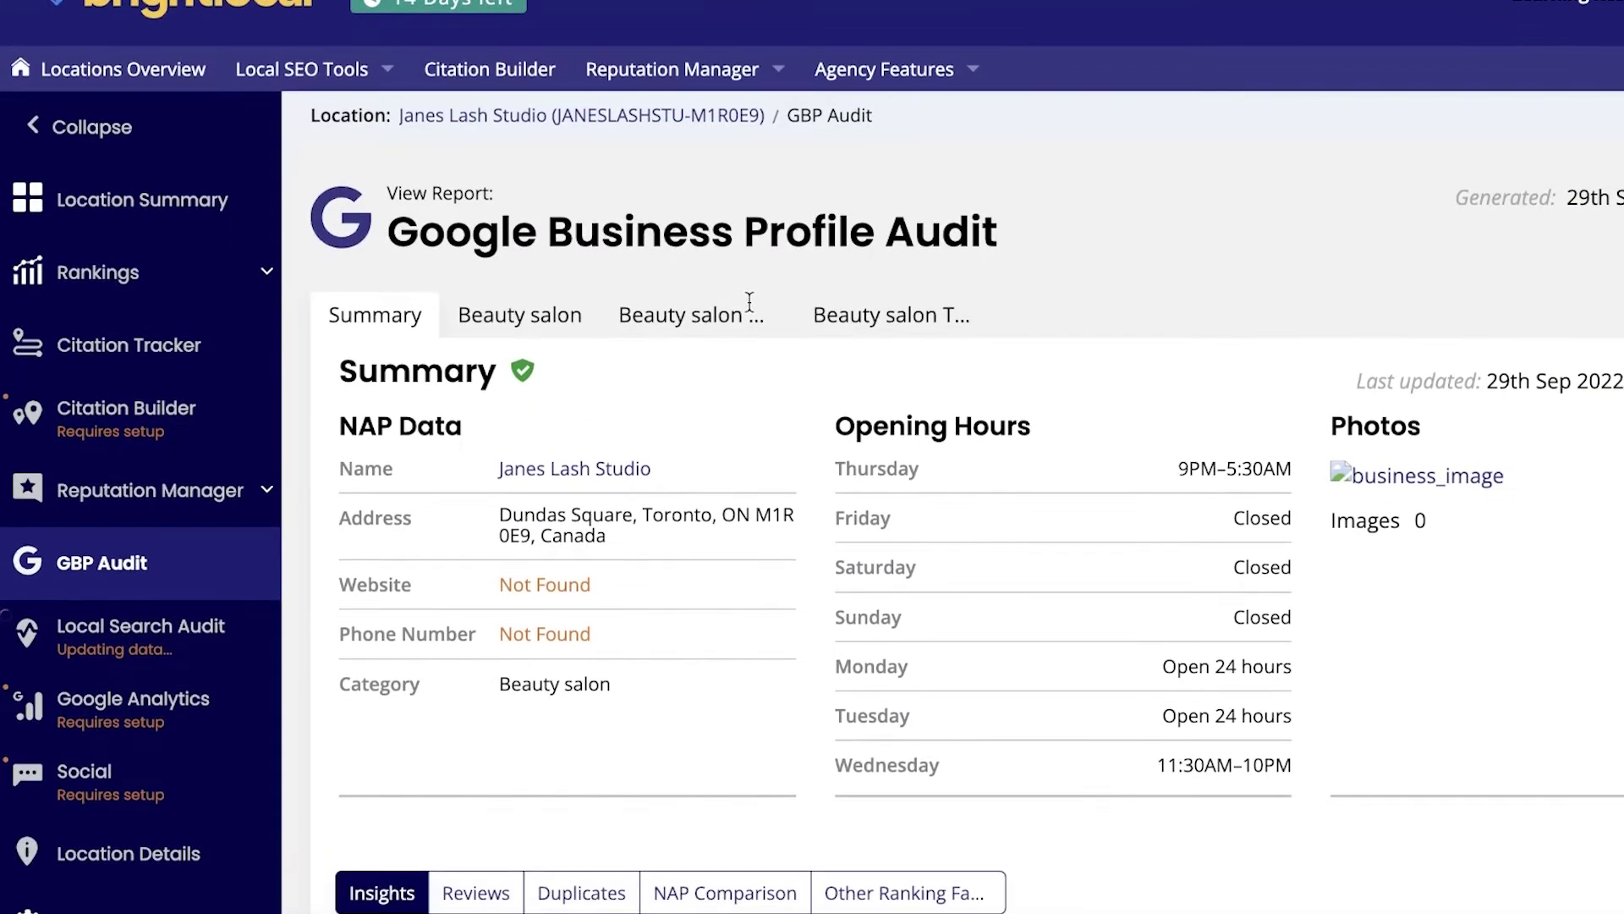
{"action": "scroll", "coordinate": [670, 365], "scroll_direction": "down", "scroll_amount": 4}
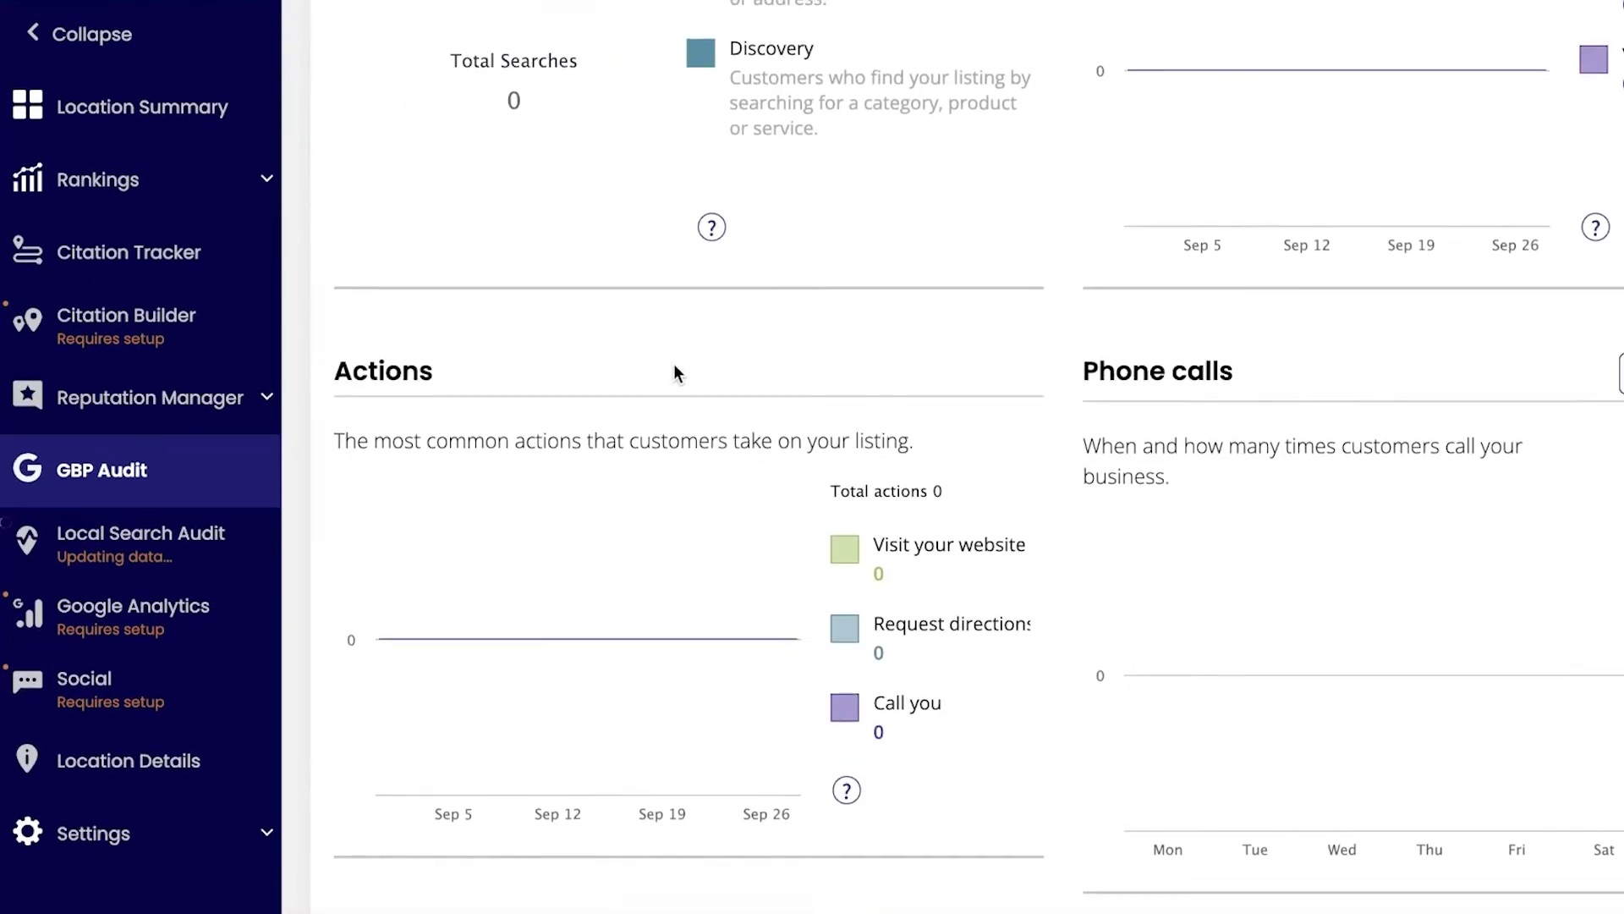
{"action": "scroll", "coordinate": [674, 366], "scroll_direction": "up", "scroll_amount": 4}
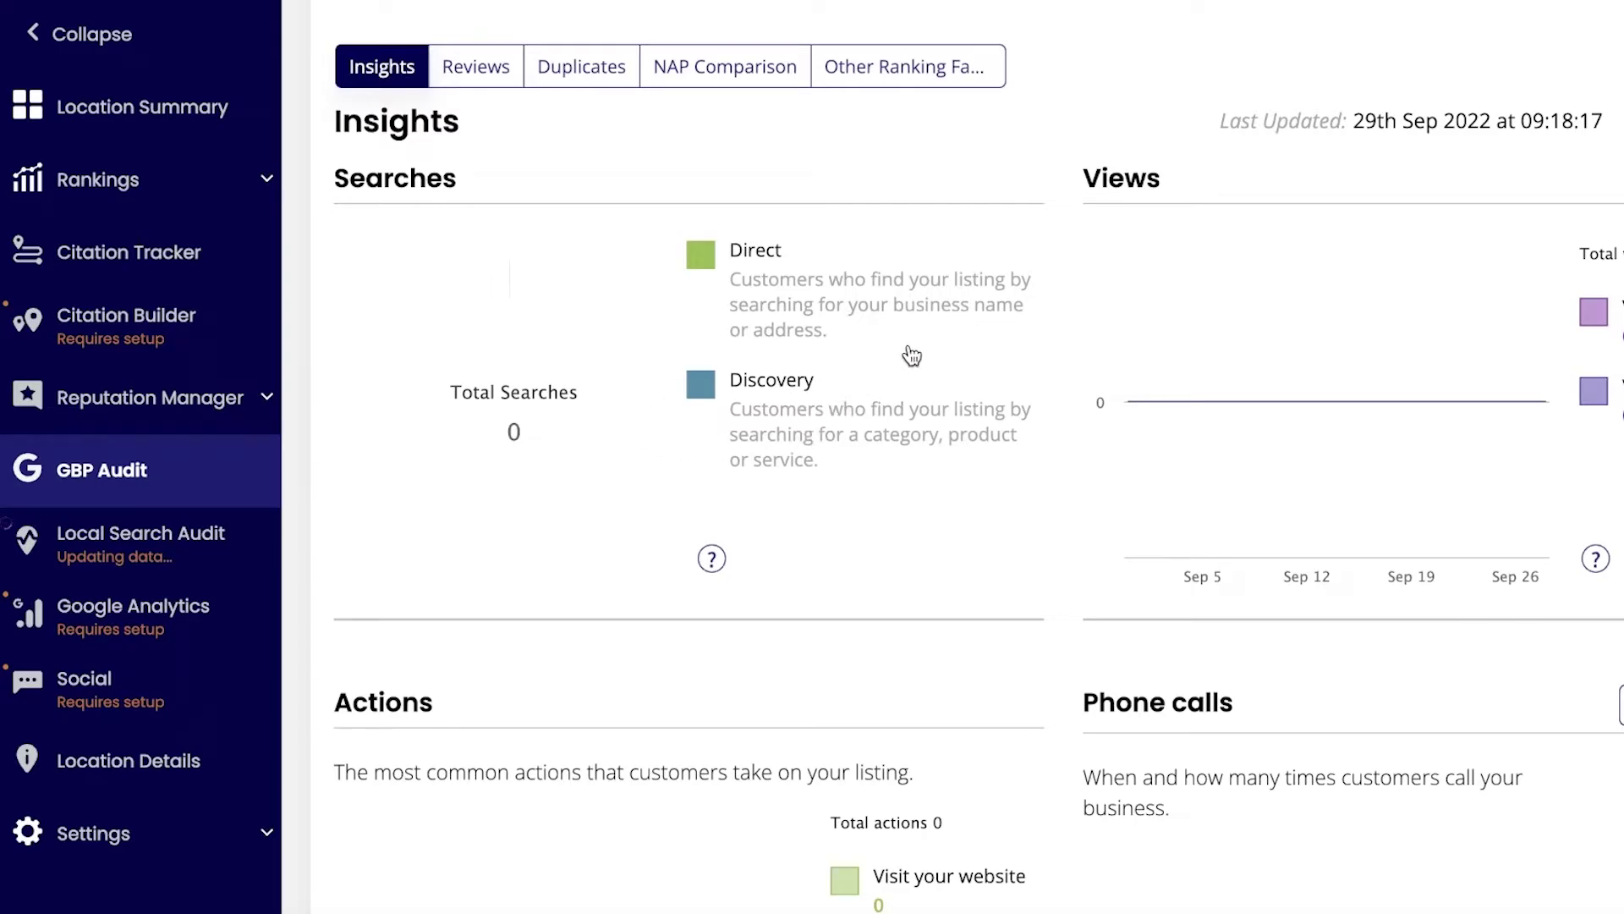
{"action": "scroll", "coordinate": [911, 357], "scroll_direction": "down", "scroll_amount": 7}
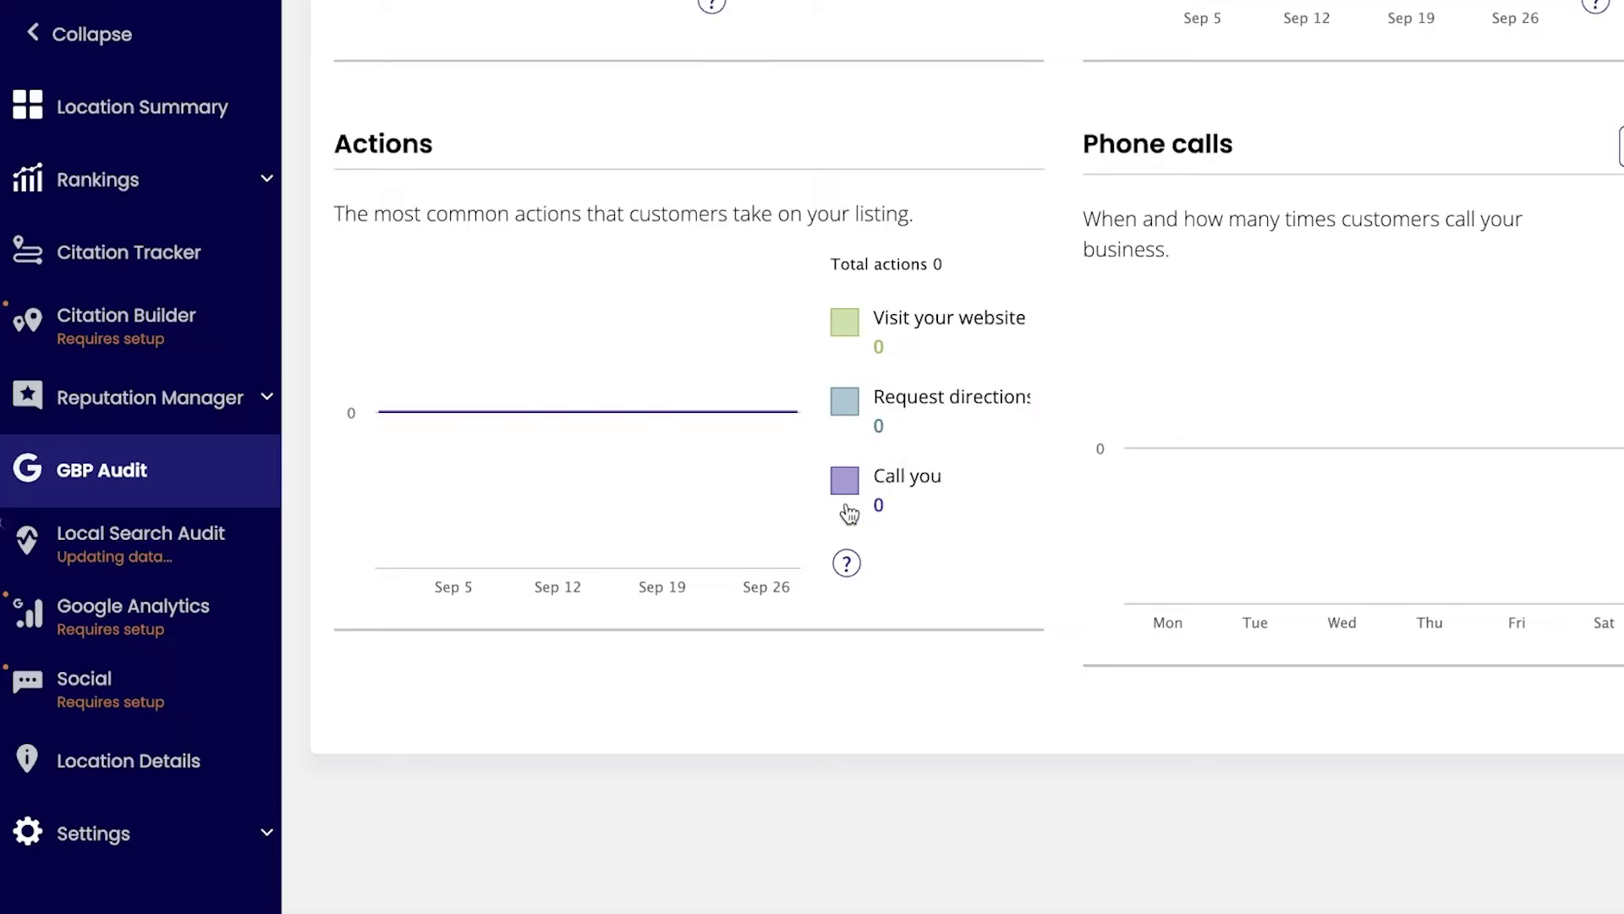
View the audit's top competitor results for the search term "Beauty salon near me"
{"action": "scroll", "coordinate": [850, 513], "scroll_direction": "up", "scroll_amount": 1}
{"action": "scroll", "coordinate": [850, 508], "scroll_direction": "up", "scroll_amount": 6}
{"action": "left_click", "coordinate": [697, 375]}
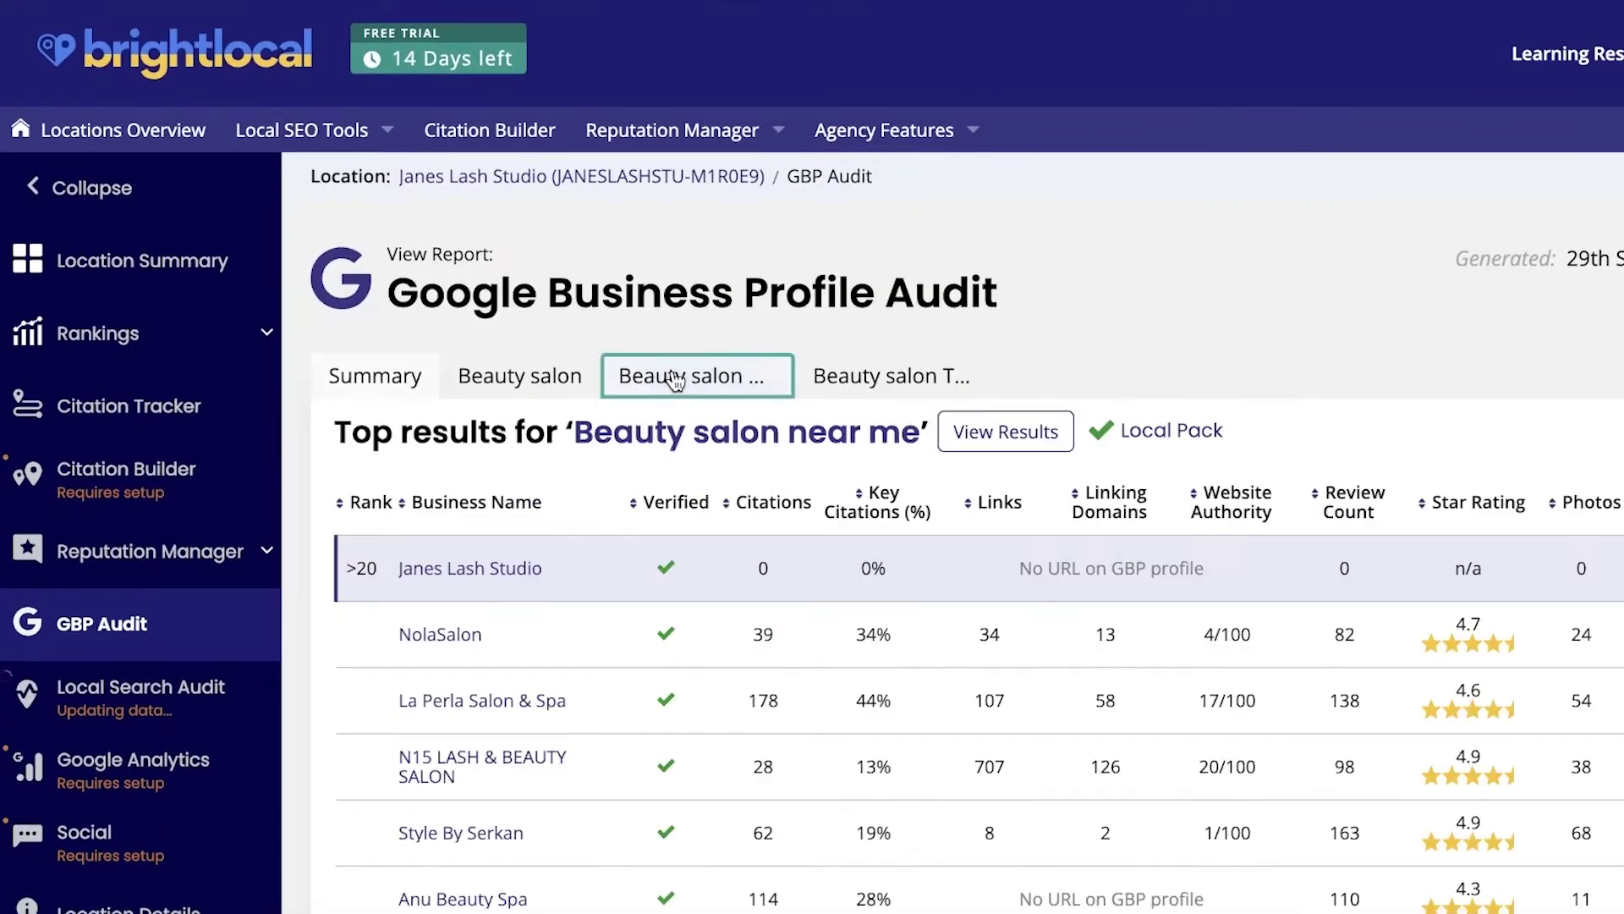
{"action": "scroll", "coordinate": [478, 359], "scroll_direction": "down", "scroll_amount": 4}
{"action": "scroll", "coordinate": [581, 479], "scroll_direction": "up", "scroll_amount": 3}
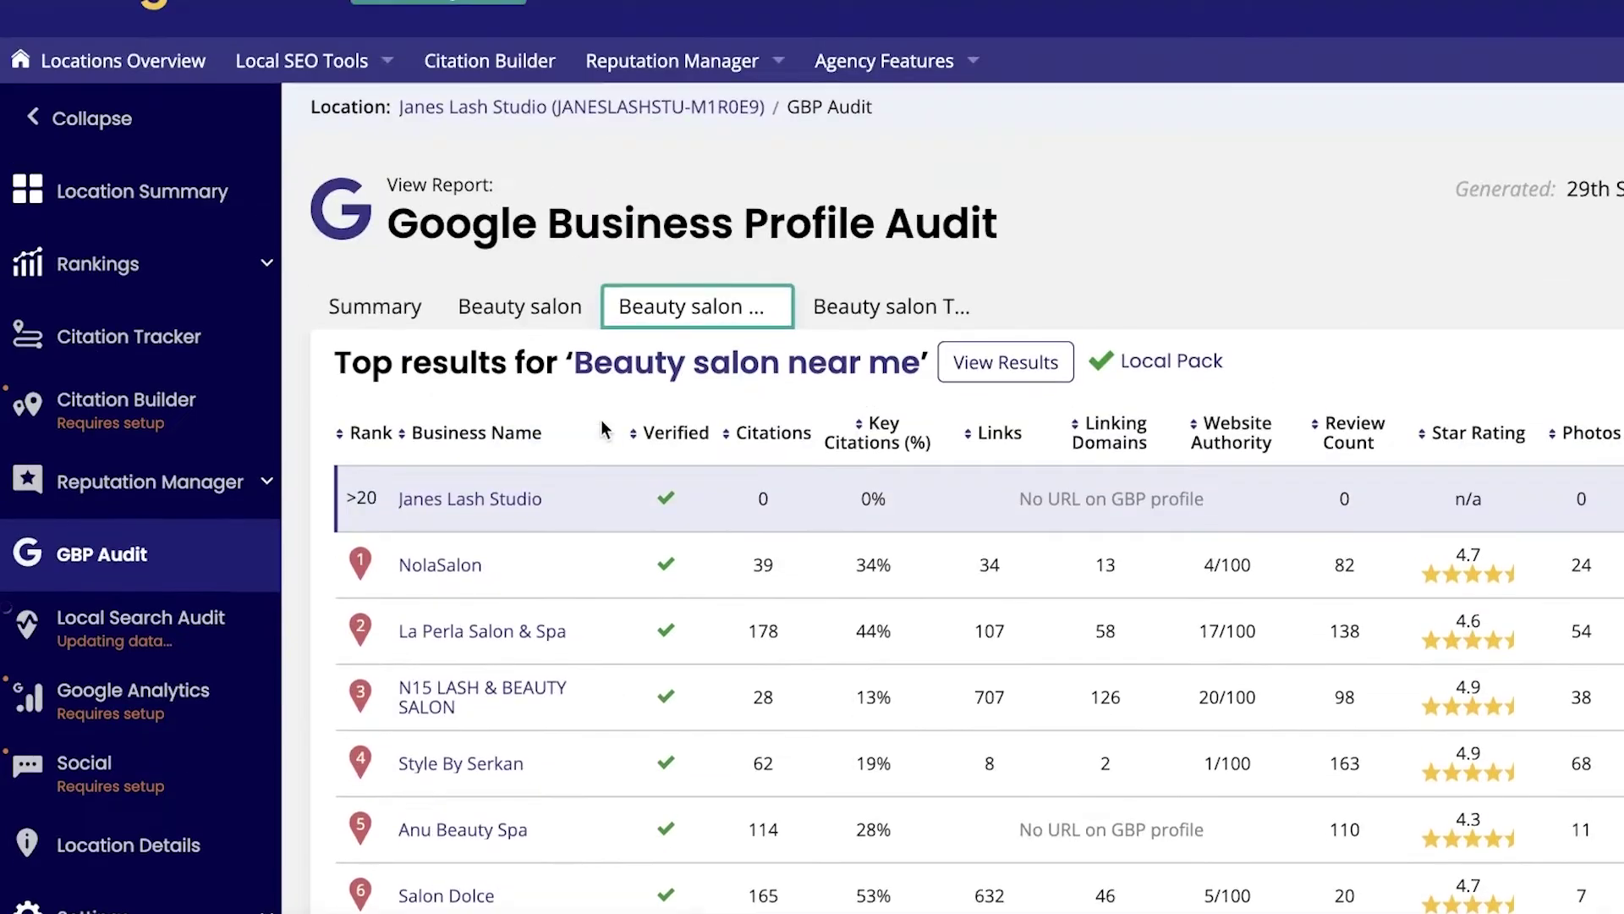
View the audit's top results for "Beauty salon" and compare competitors' citations, links, reviews and ratings with Janes Lash Studio
{"action": "left_click", "coordinate": [560, 306]}
{"action": "scroll", "coordinate": [848, 429], "scroll_direction": "down", "scroll_amount": 1}
{"action": "scroll", "coordinate": [847, 428], "scroll_direction": "down", "scroll_amount": 1}
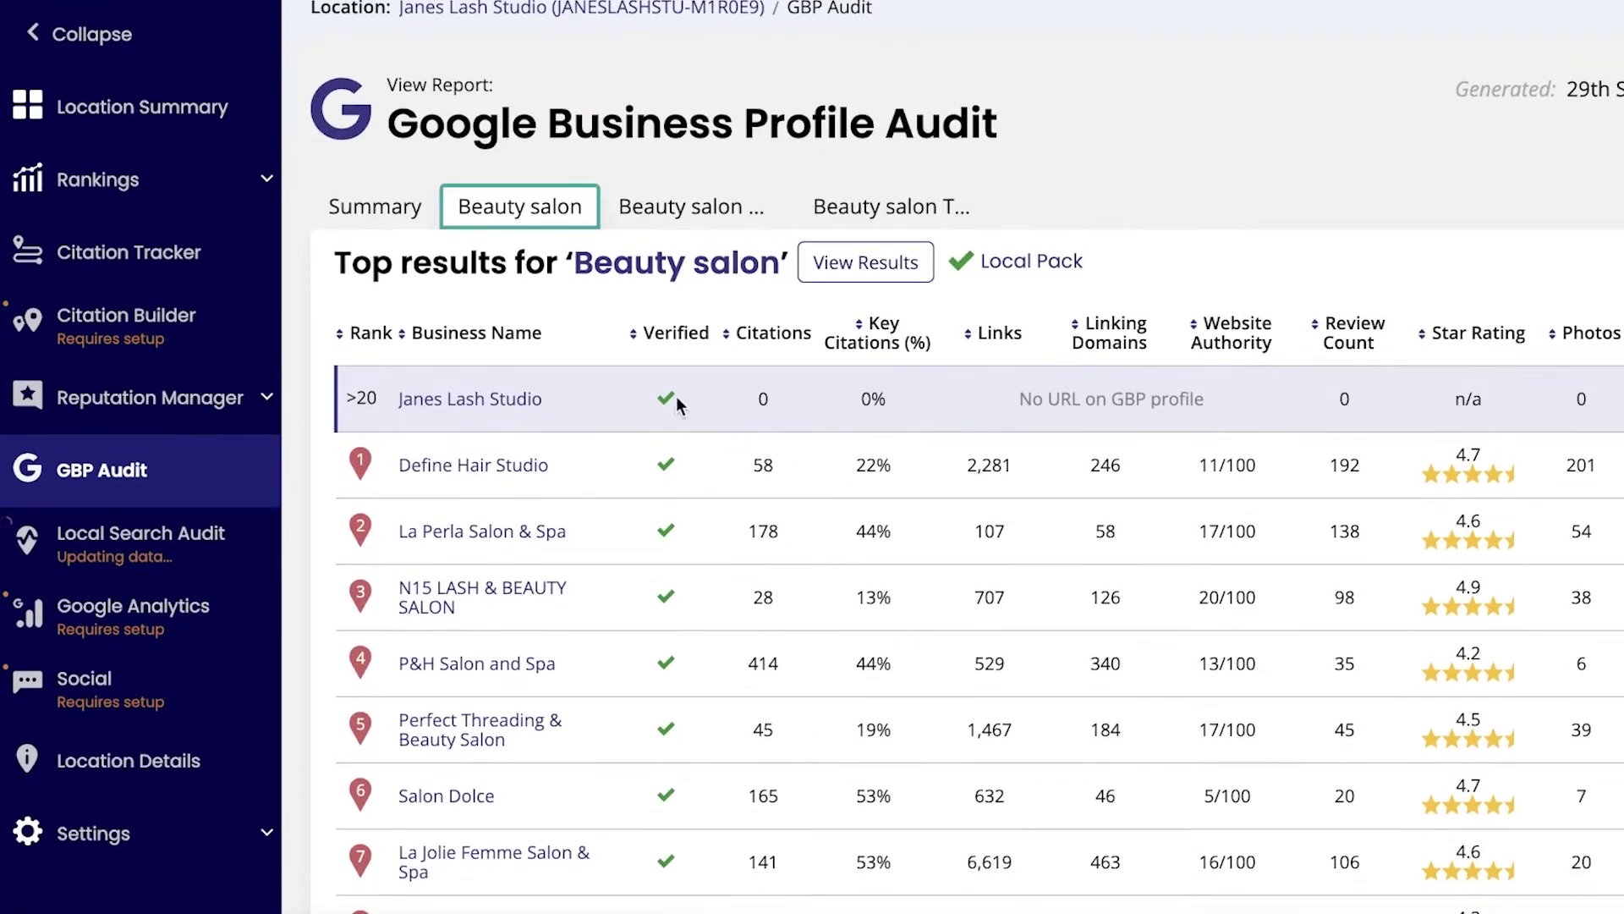
{"action": "scroll", "coordinate": [703, 415], "scroll_direction": "down", "scroll_amount": 1}
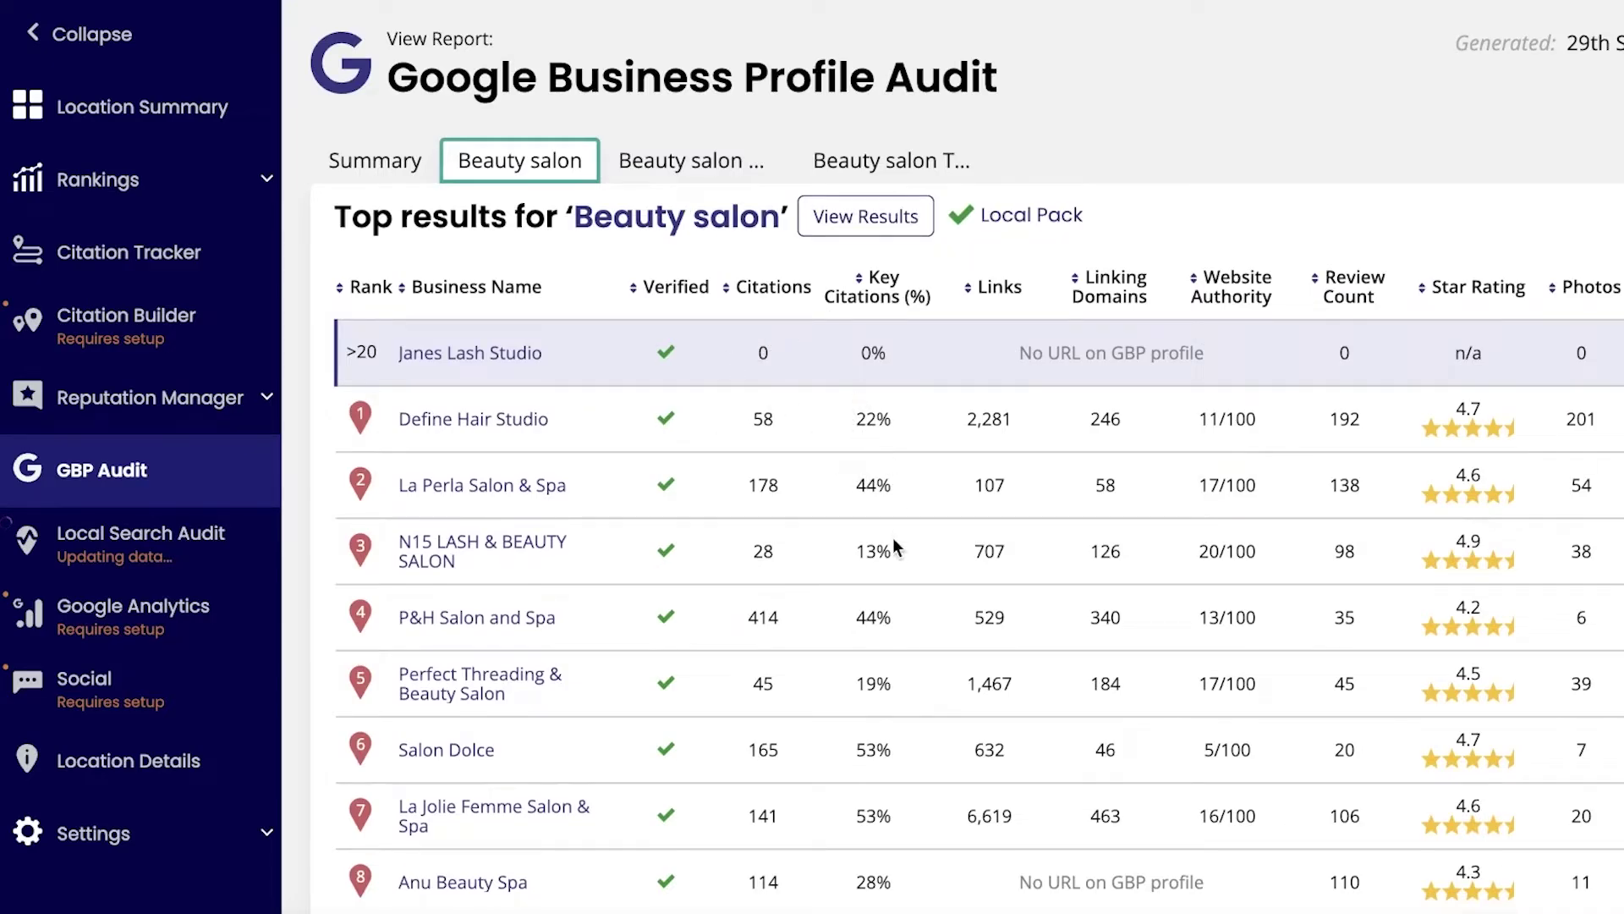
{"action": "scroll", "coordinate": [810, 499], "scroll_direction": "down", "scroll_amount": 2}
{"action": "scroll", "coordinate": [740, 550], "scroll_direction": "up", "scroll_amount": 2}
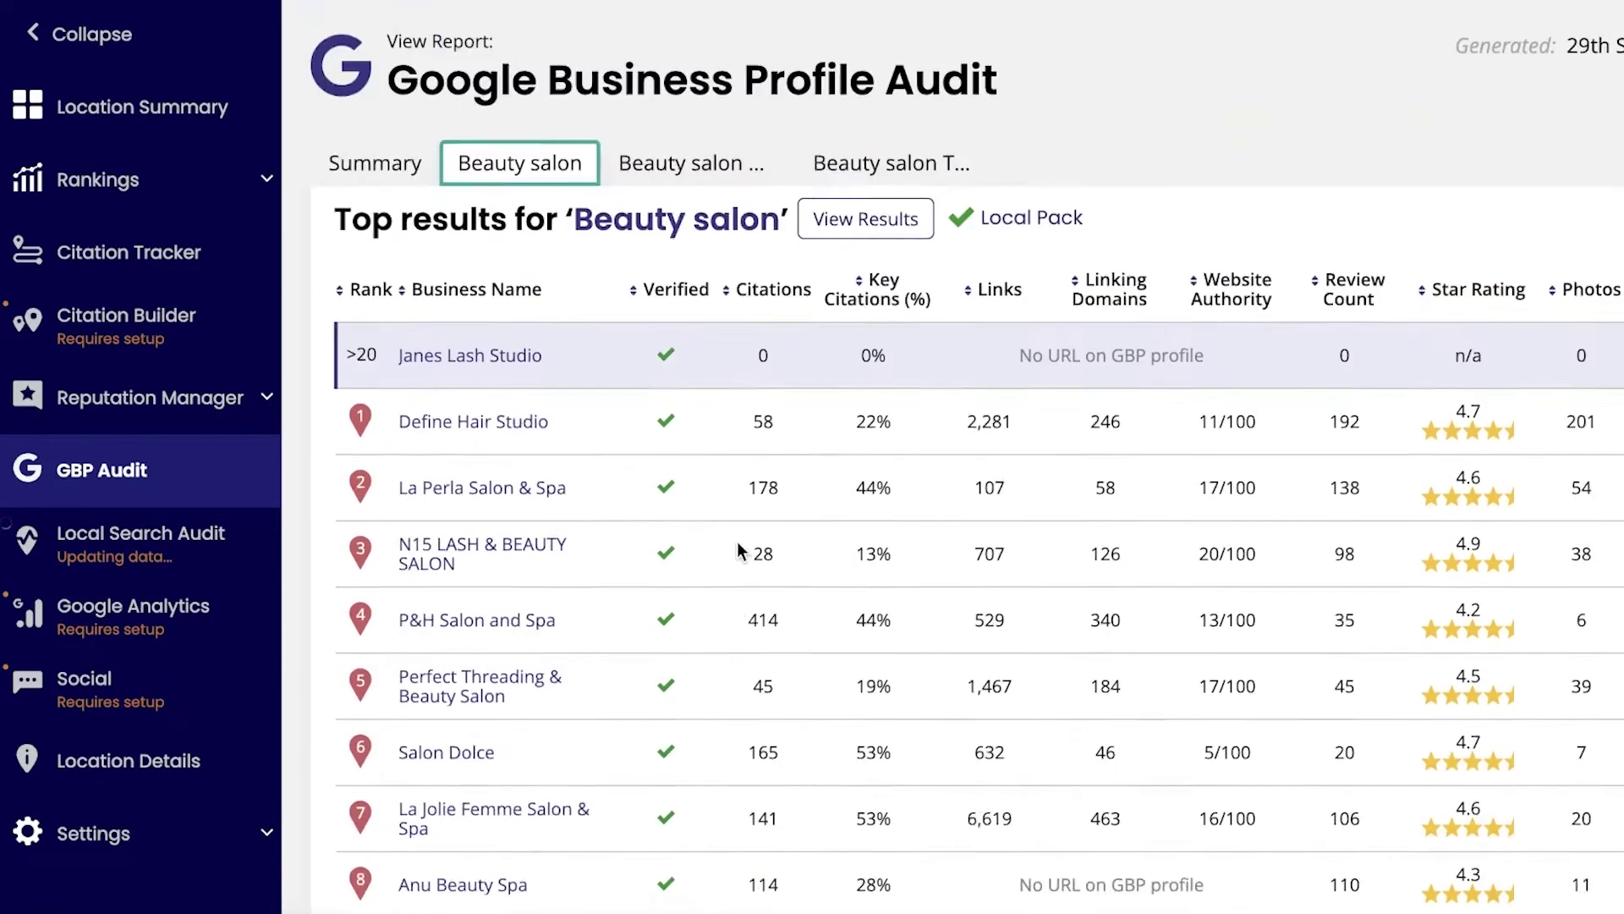
View the audit's top competitor results for the search term "Beauty salon Toronto"
{"action": "scroll", "coordinate": [737, 541], "scroll_direction": "down", "scroll_amount": 5}
{"action": "scroll", "coordinate": [737, 542], "scroll_direction": "up", "scroll_amount": 5}
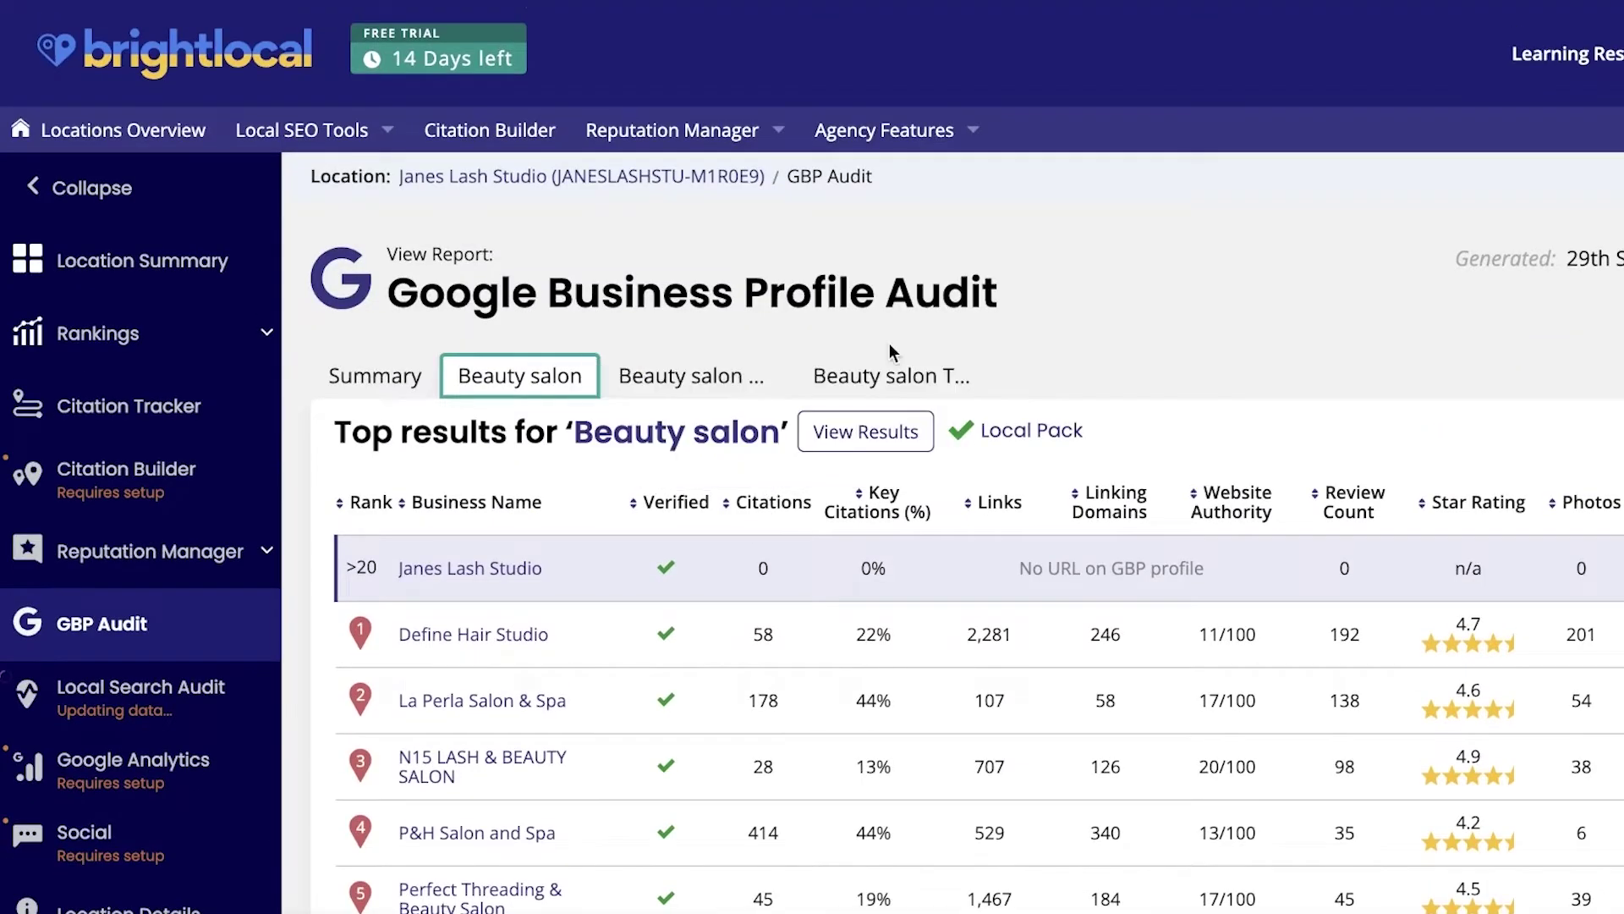
{"action": "left_click", "coordinate": [892, 375]}
{"action": "scroll", "coordinate": [677, 339], "scroll_direction": "down", "scroll_amount": 4}
{"action": "scroll", "coordinate": [658, 245], "scroll_direction": "up", "scroll_amount": 1}
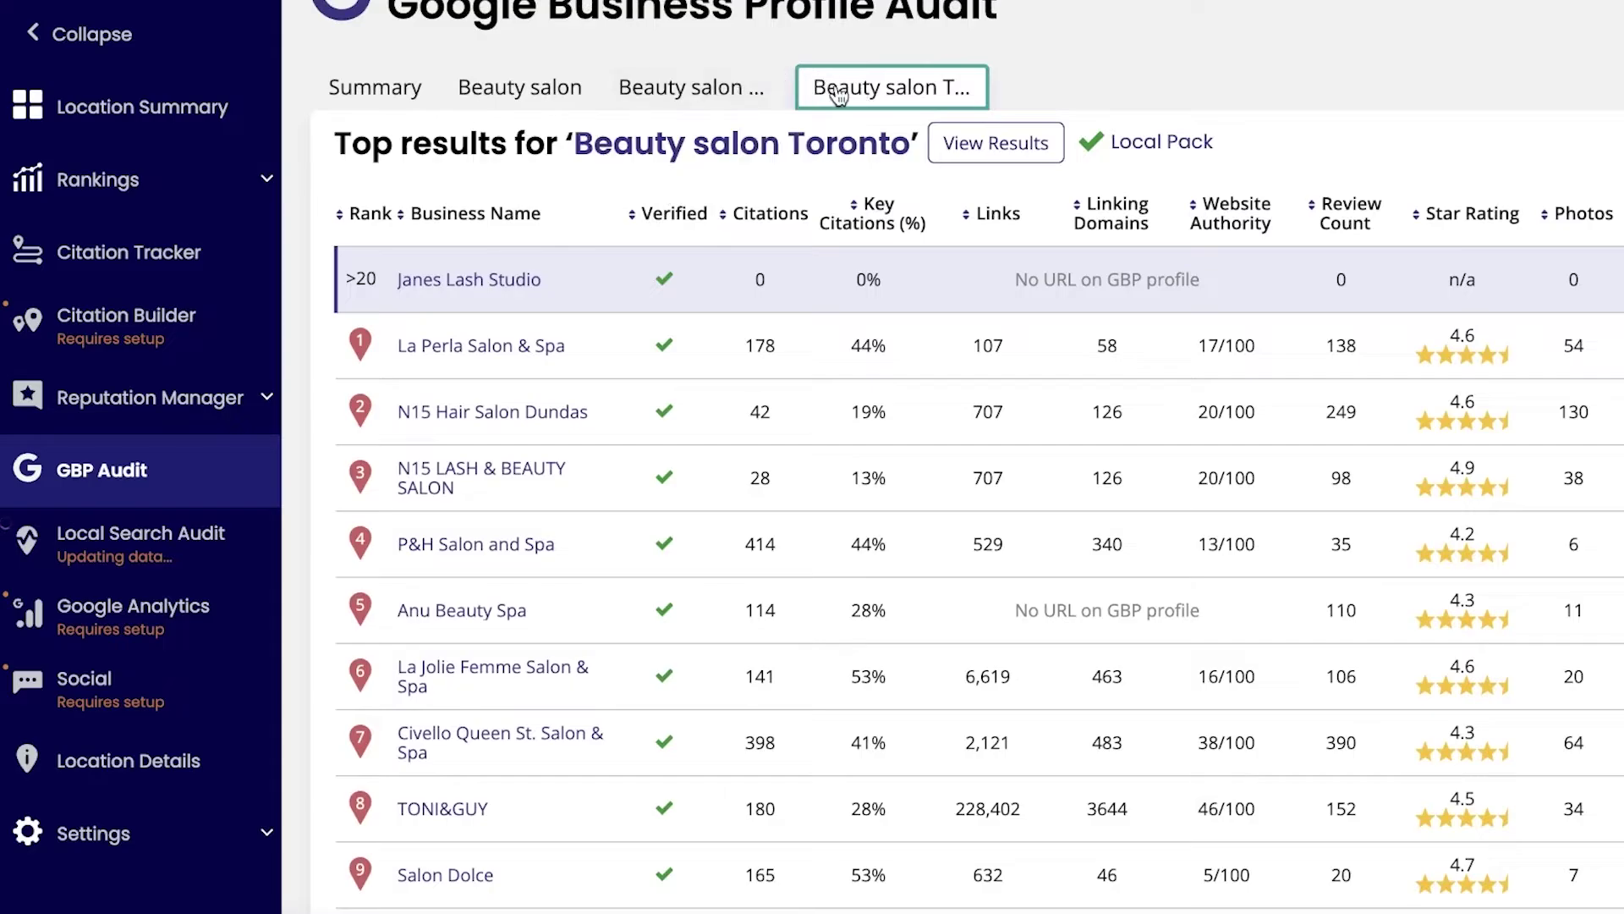
Revisit the audit results for "Beauty salon near me" and go through the full top-ten list for "Beauty salon"
{"action": "left_click", "coordinate": [667, 110]}
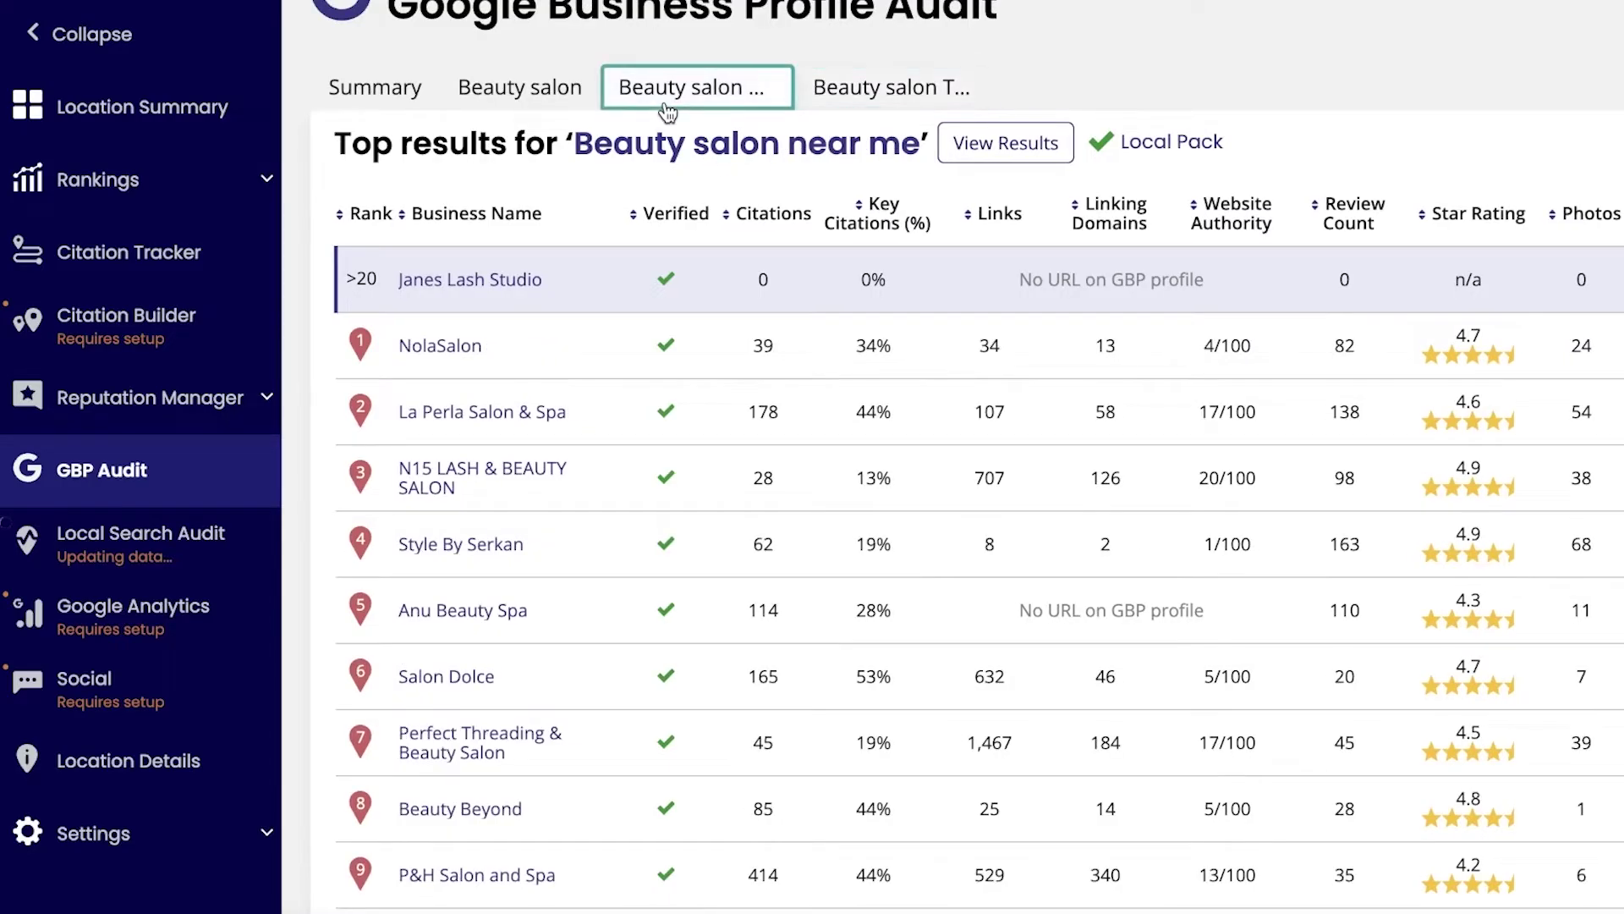
{"action": "left_click", "coordinate": [586, 109]}
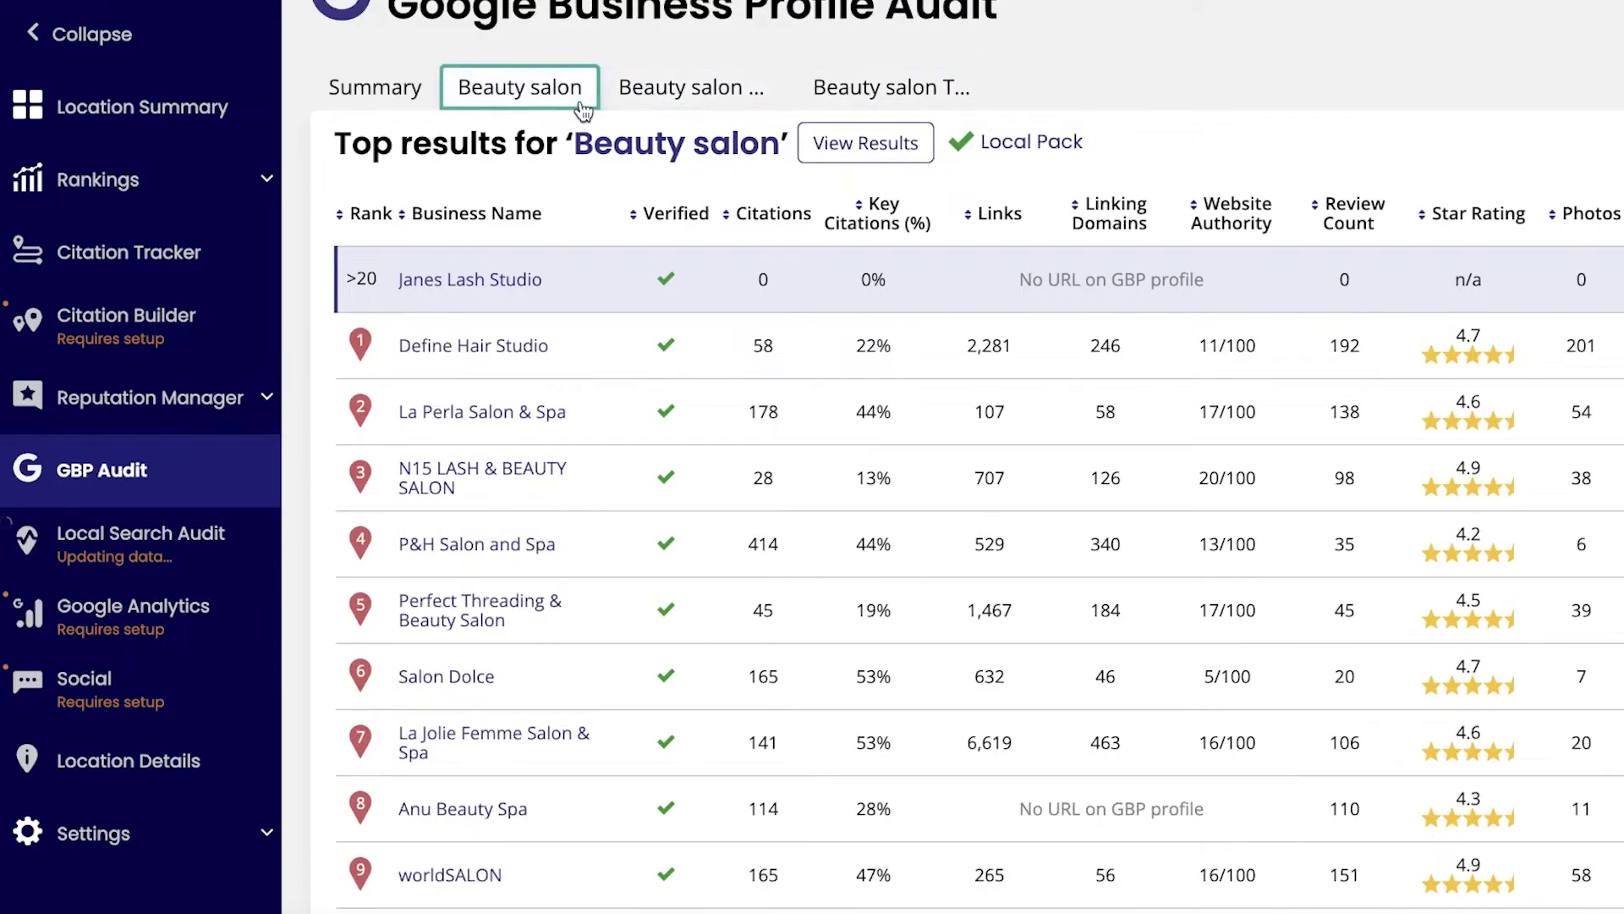
{"action": "scroll", "coordinate": [643, 148], "scroll_direction": "down", "scroll_amount": 2}
{"action": "scroll", "coordinate": [631, 152], "scroll_direction": "down", "scroll_amount": 1}
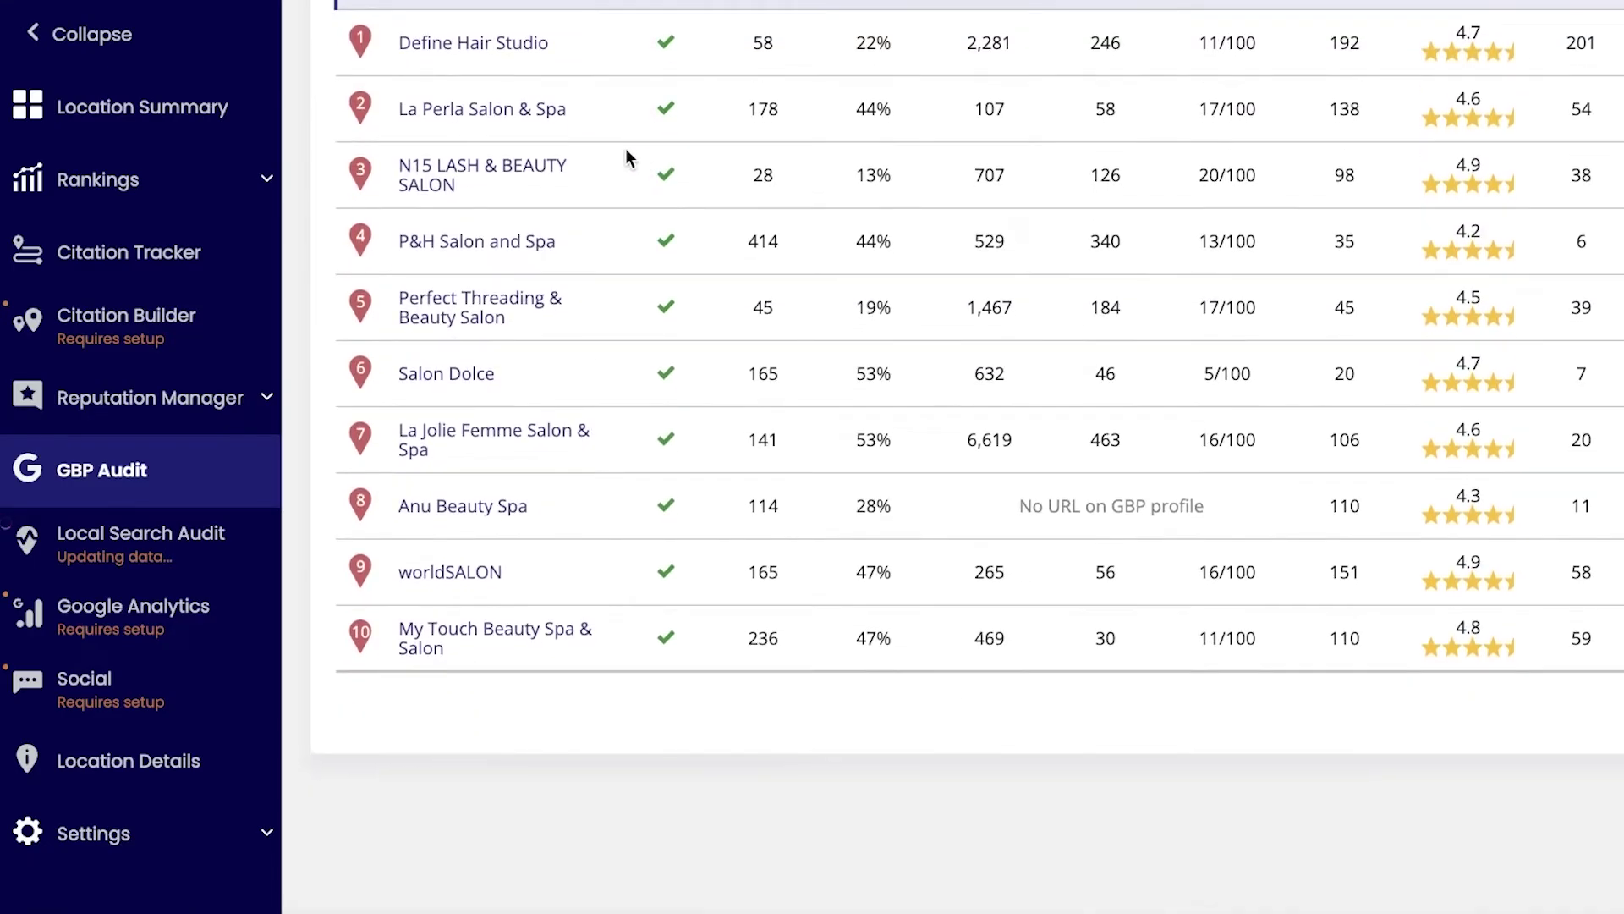
{"action": "scroll", "coordinate": [623, 159], "scroll_direction": "up", "scroll_amount": 5}
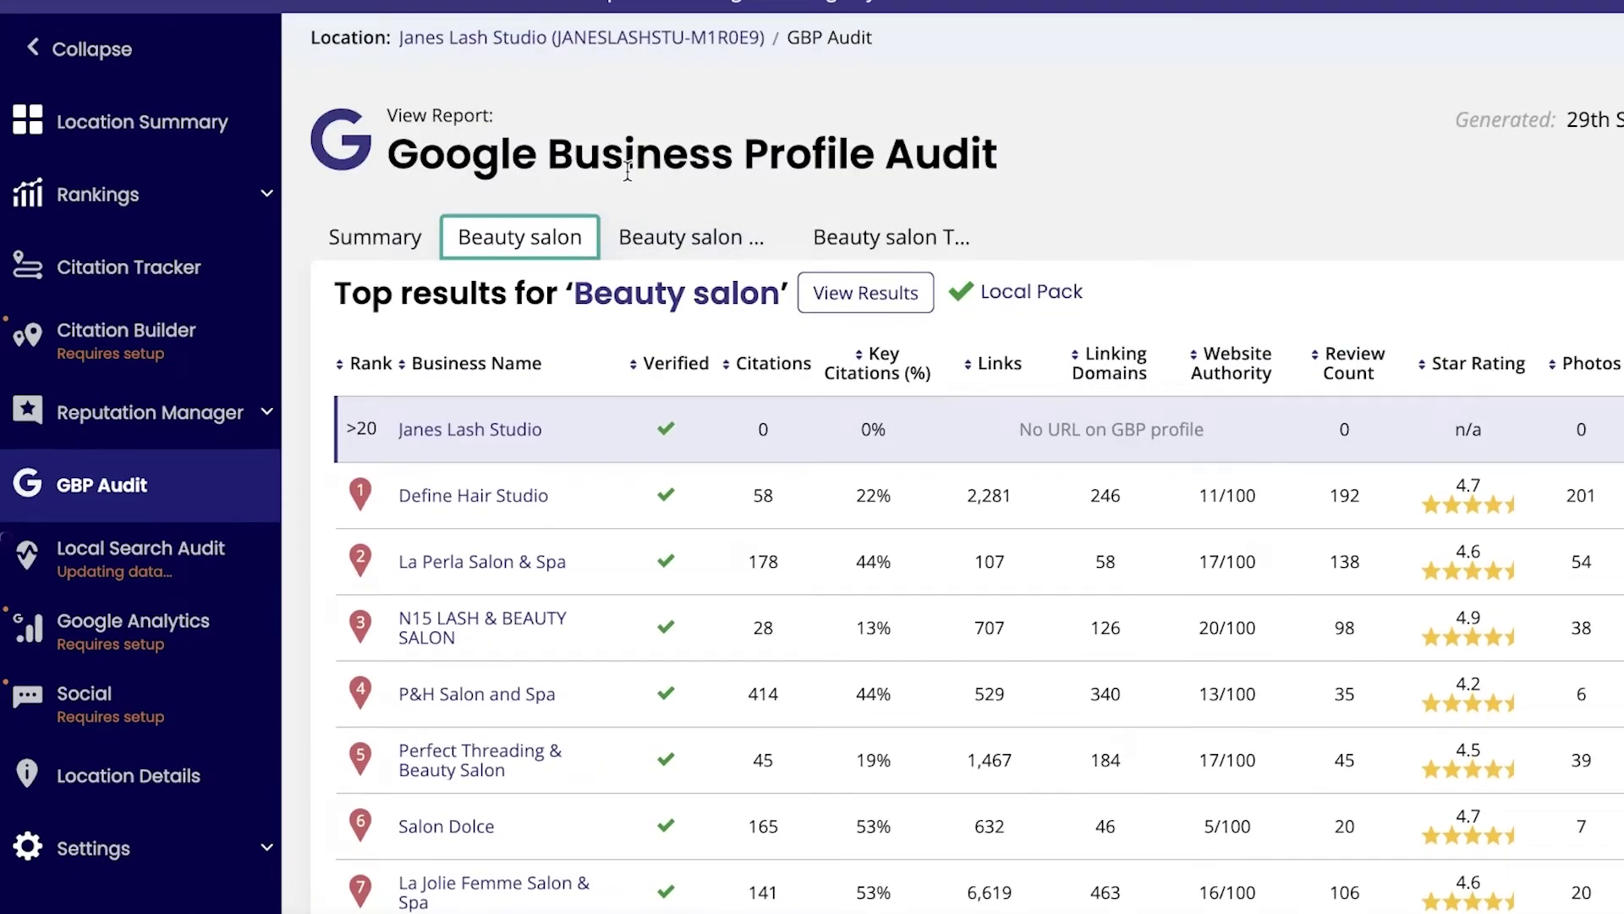
Open the Rank Tracker report and inspect the average Google position chart, including its Sep 2022 Google Maps data point
{"action": "left_click", "coordinate": [225, 217]}
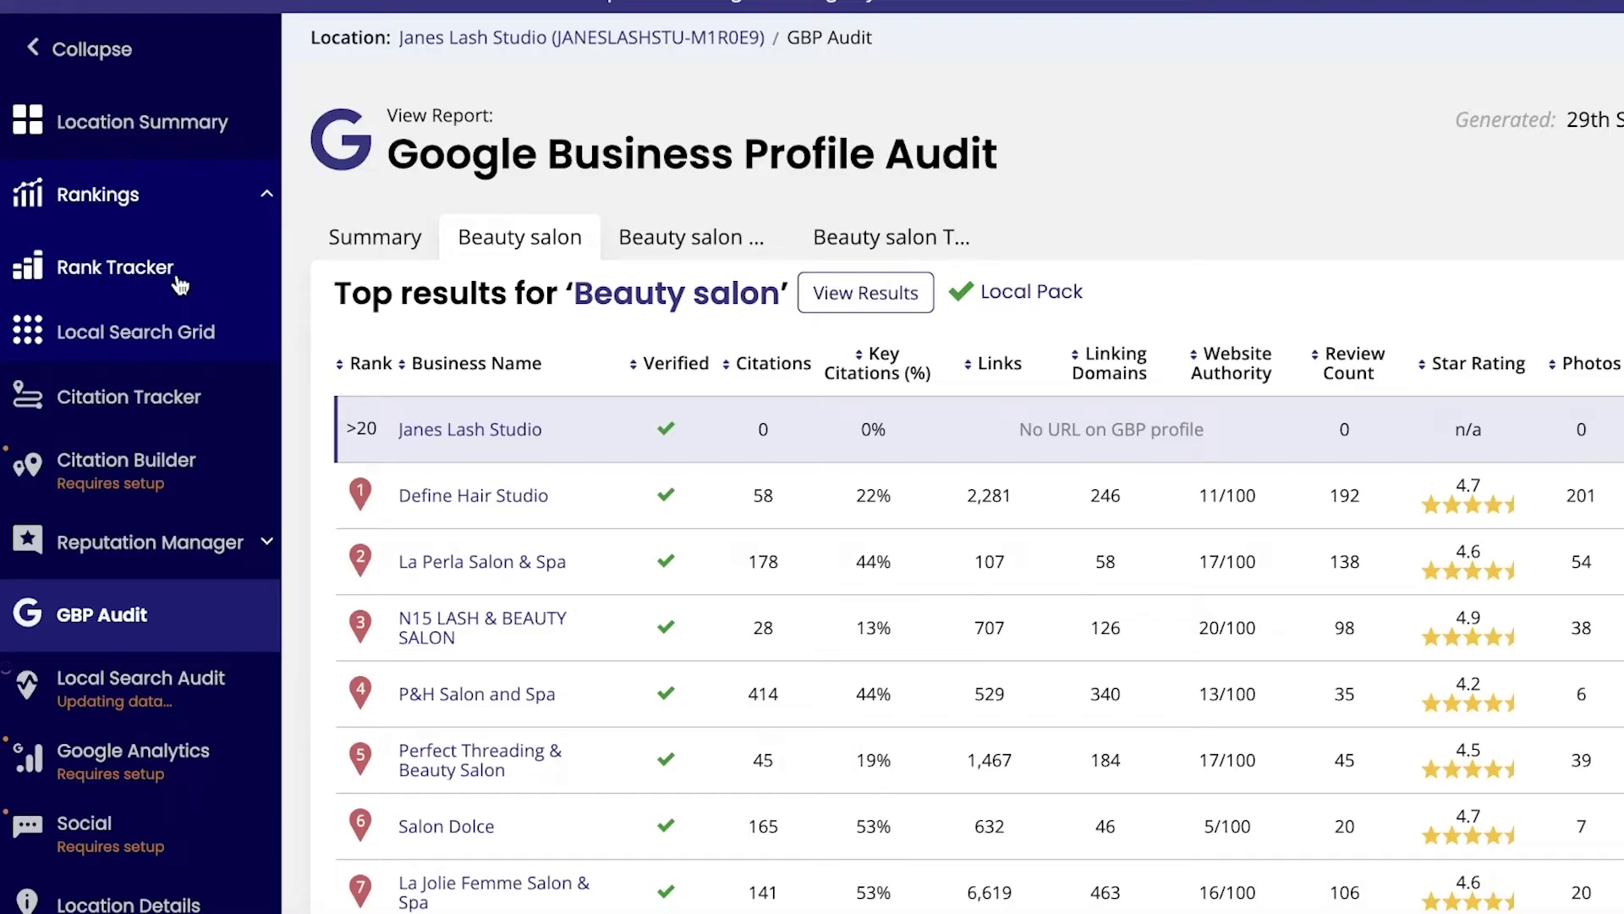
{"action": "left_click", "coordinate": [180, 285]}
{"action": "scroll", "coordinate": [591, 417], "scroll_direction": "down", "scroll_amount": 2}
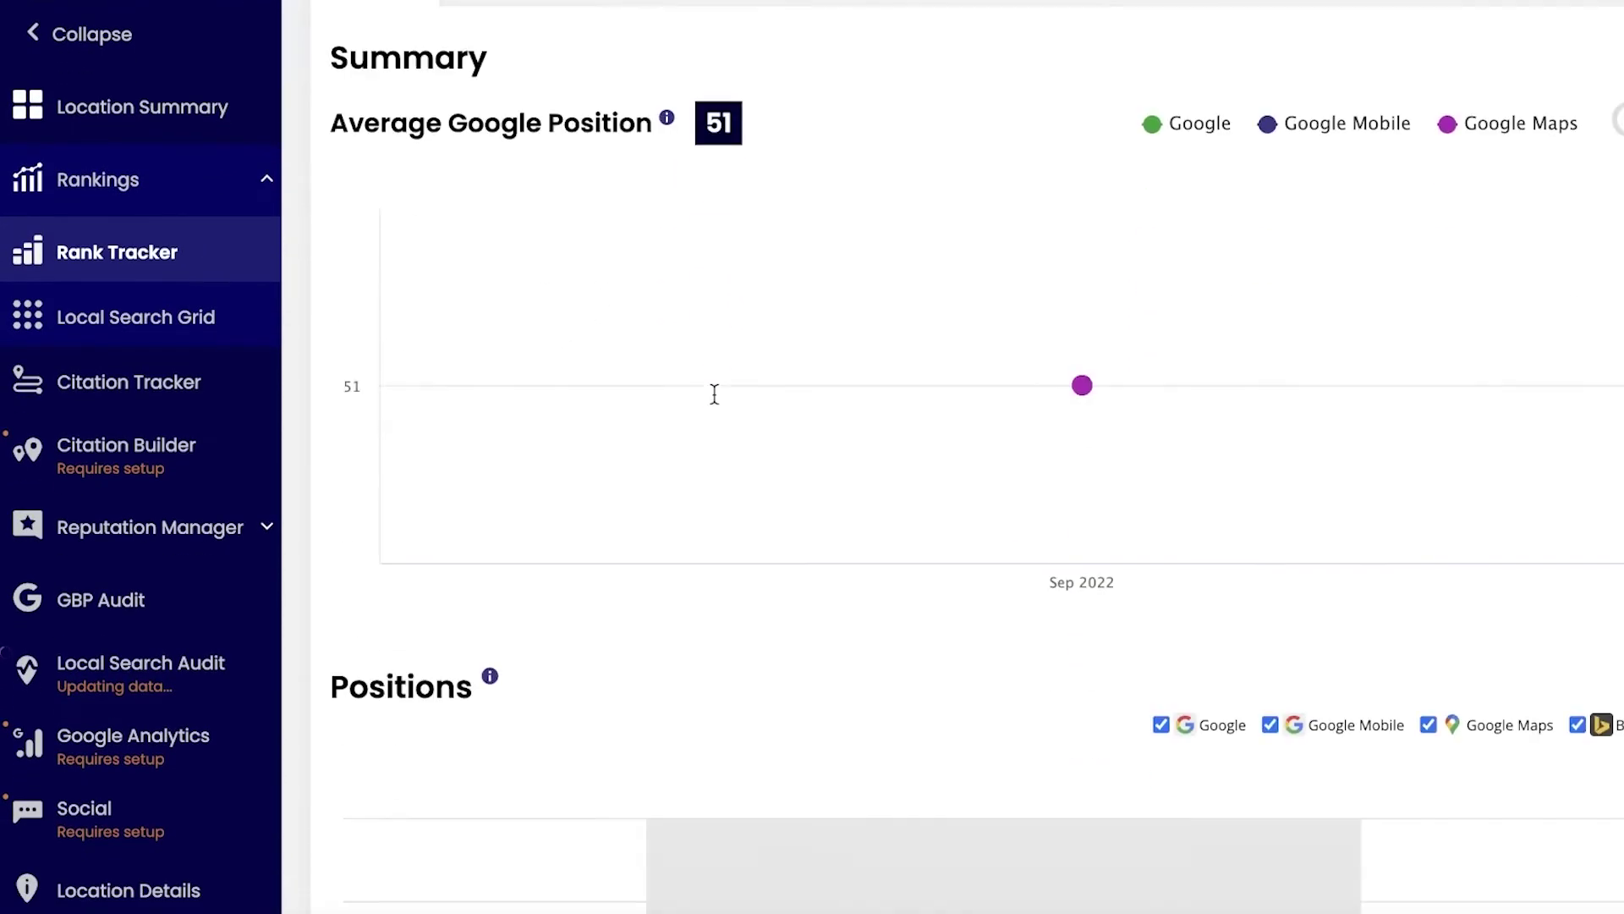
{"action": "mouse_move", "coordinate": [1020, 398]}
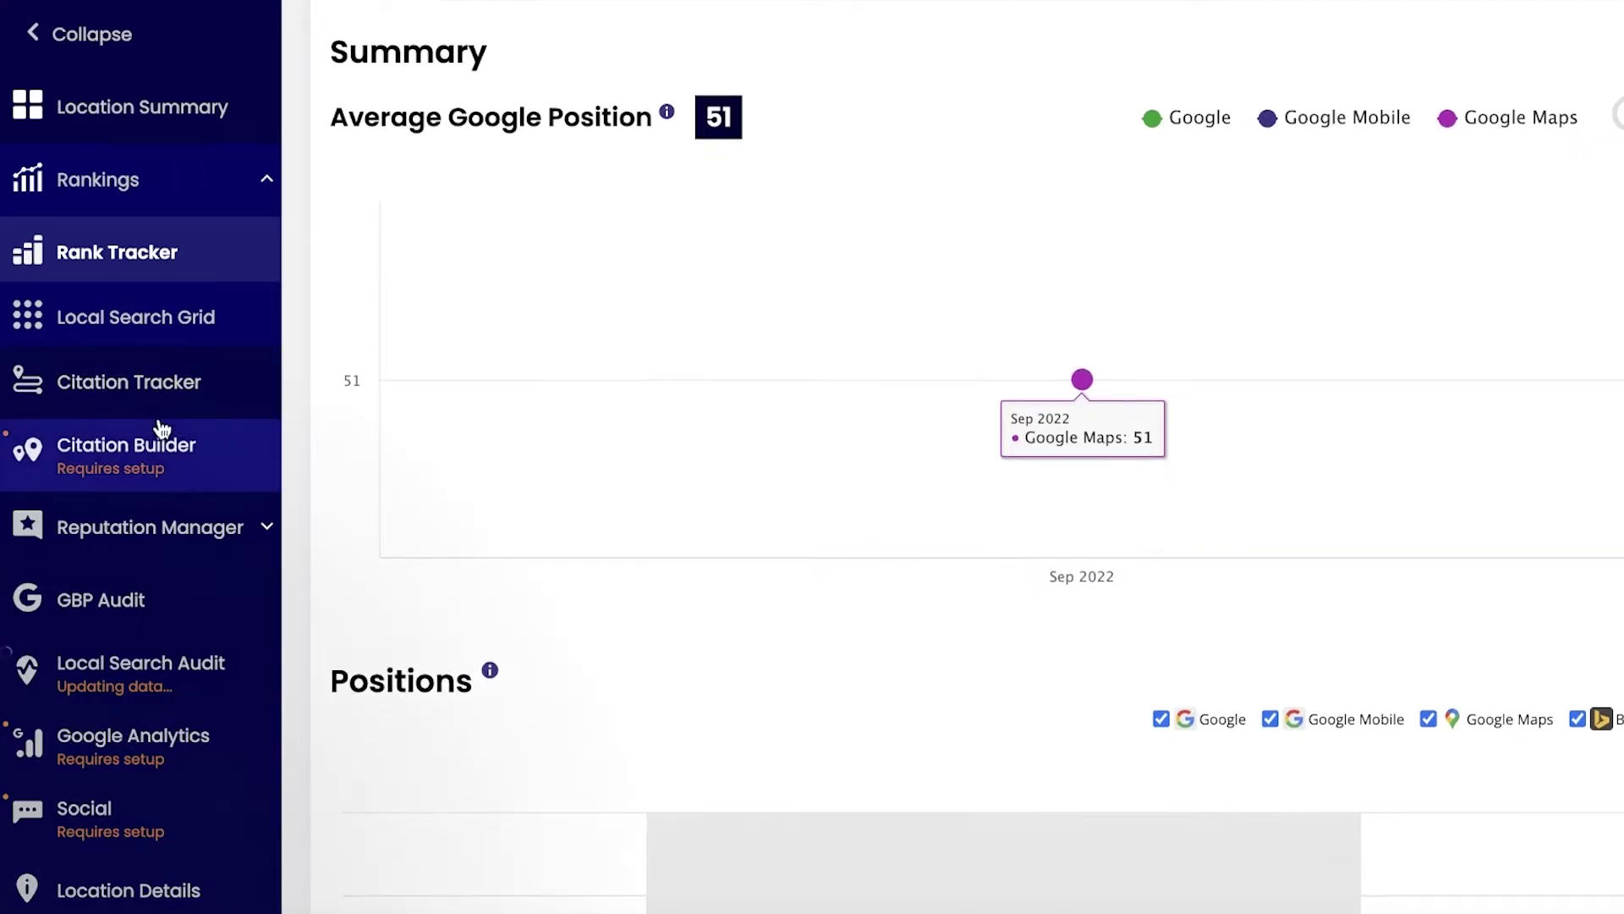
{"action": "scroll", "coordinate": [931, 254], "scroll_direction": "down", "scroll_amount": 1}
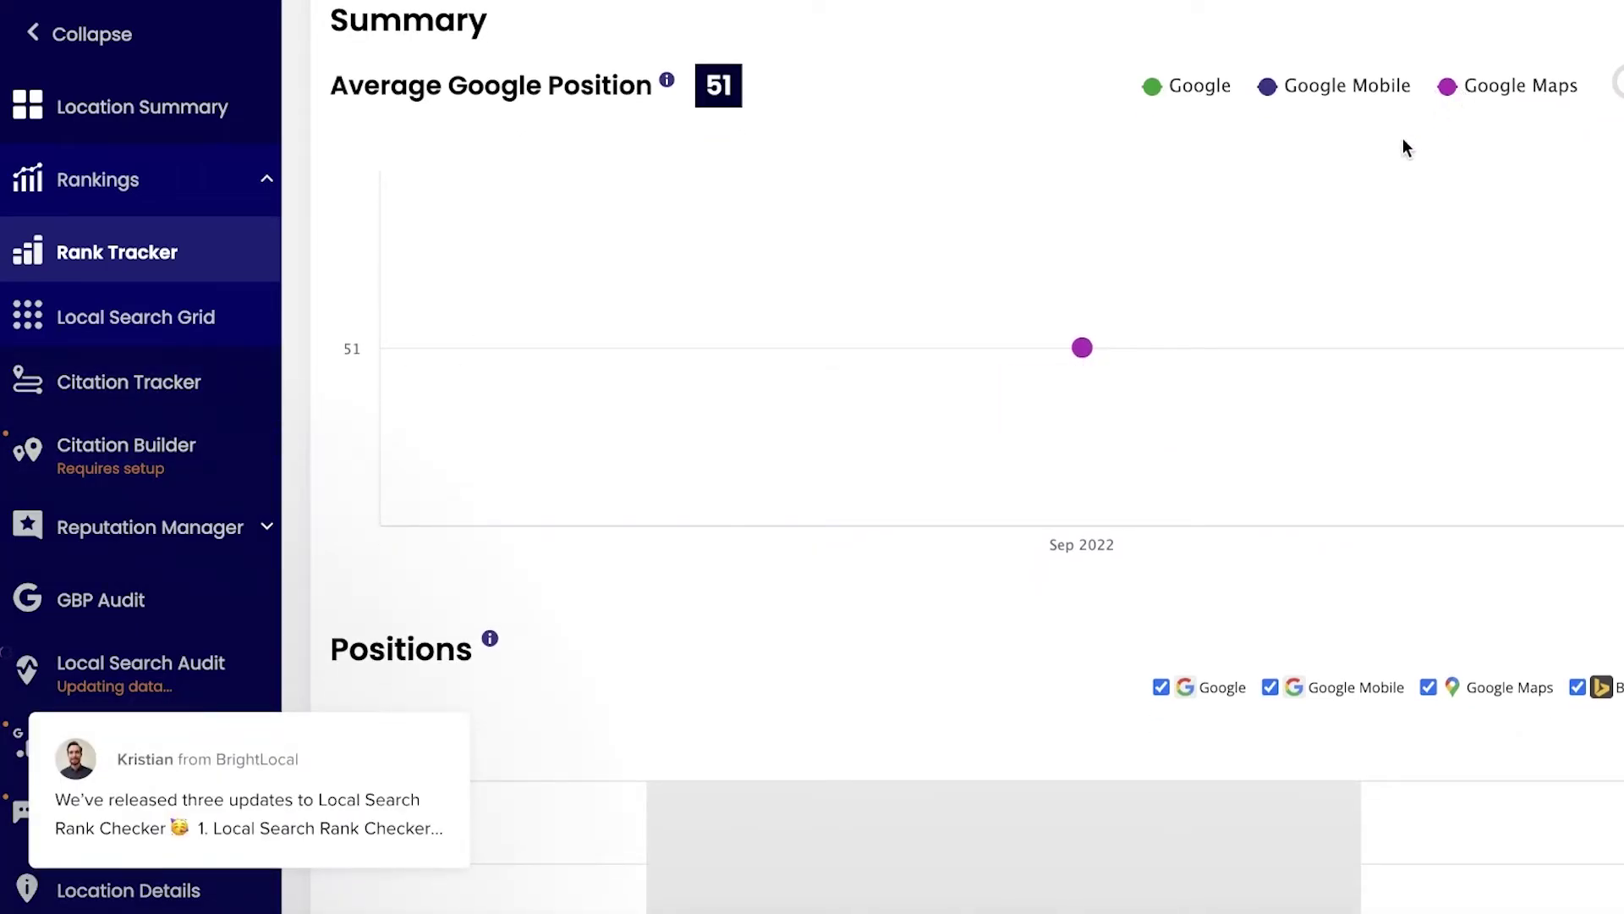
Review the keyword rankings table and the explanation of ranking results, and dismiss the BrightLocal message covering the page
{"action": "scroll", "coordinate": [1298, 322], "scroll_direction": "down", "scroll_amount": 10}
{"action": "scroll", "coordinate": [1169, 266], "scroll_direction": "up", "scroll_amount": 6}
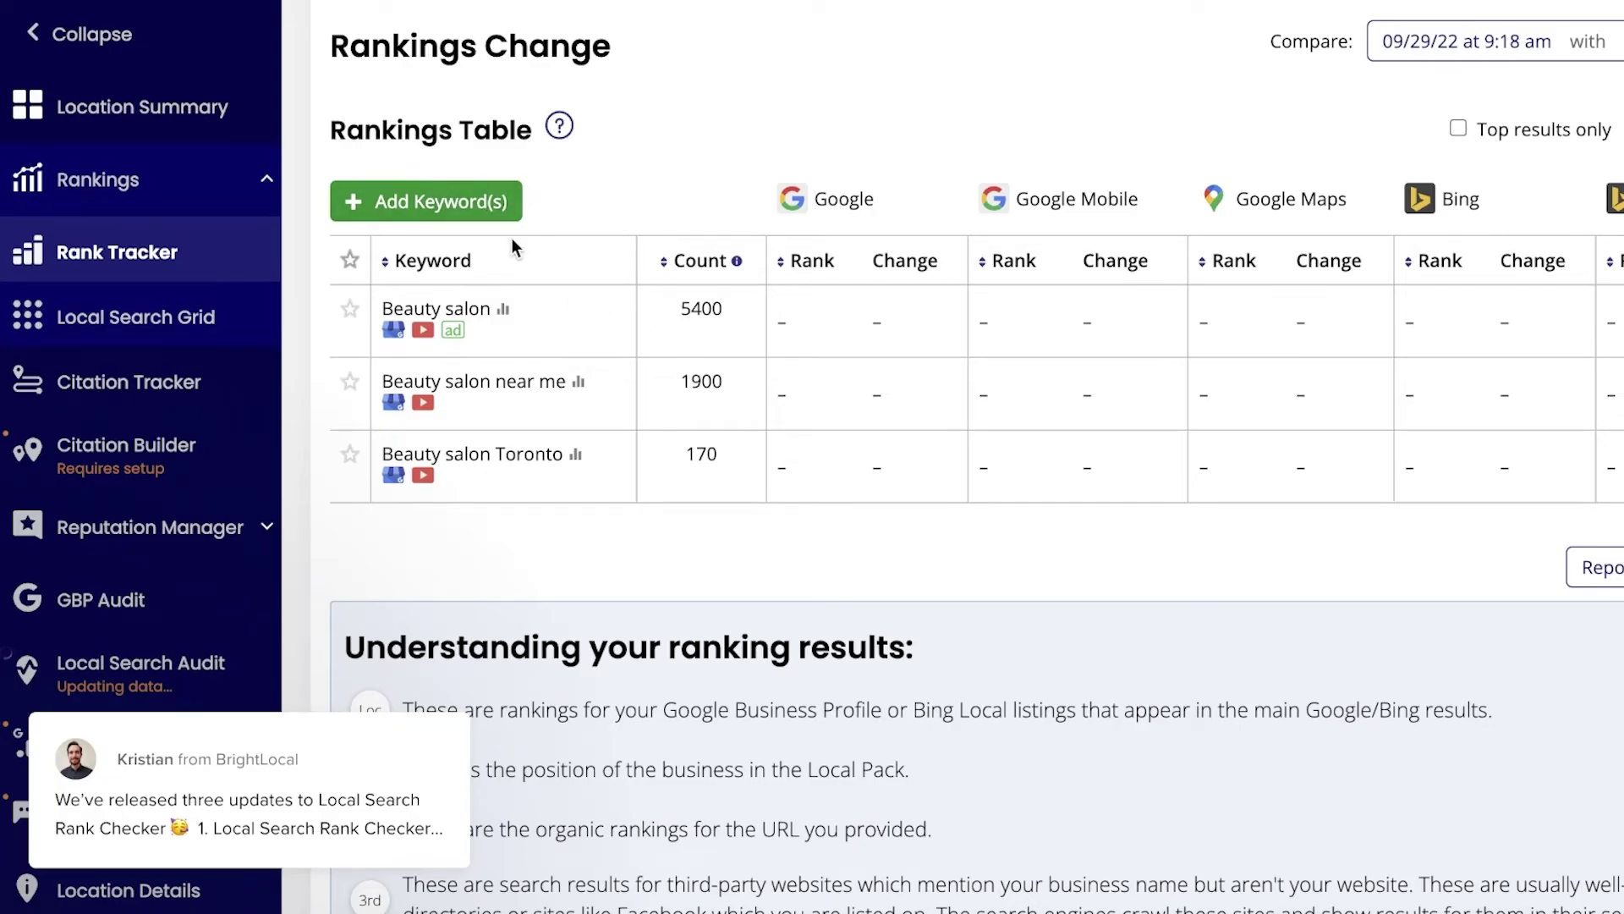
{"action": "scroll", "coordinate": [254, 322], "scroll_direction": "down", "scroll_amount": 8}
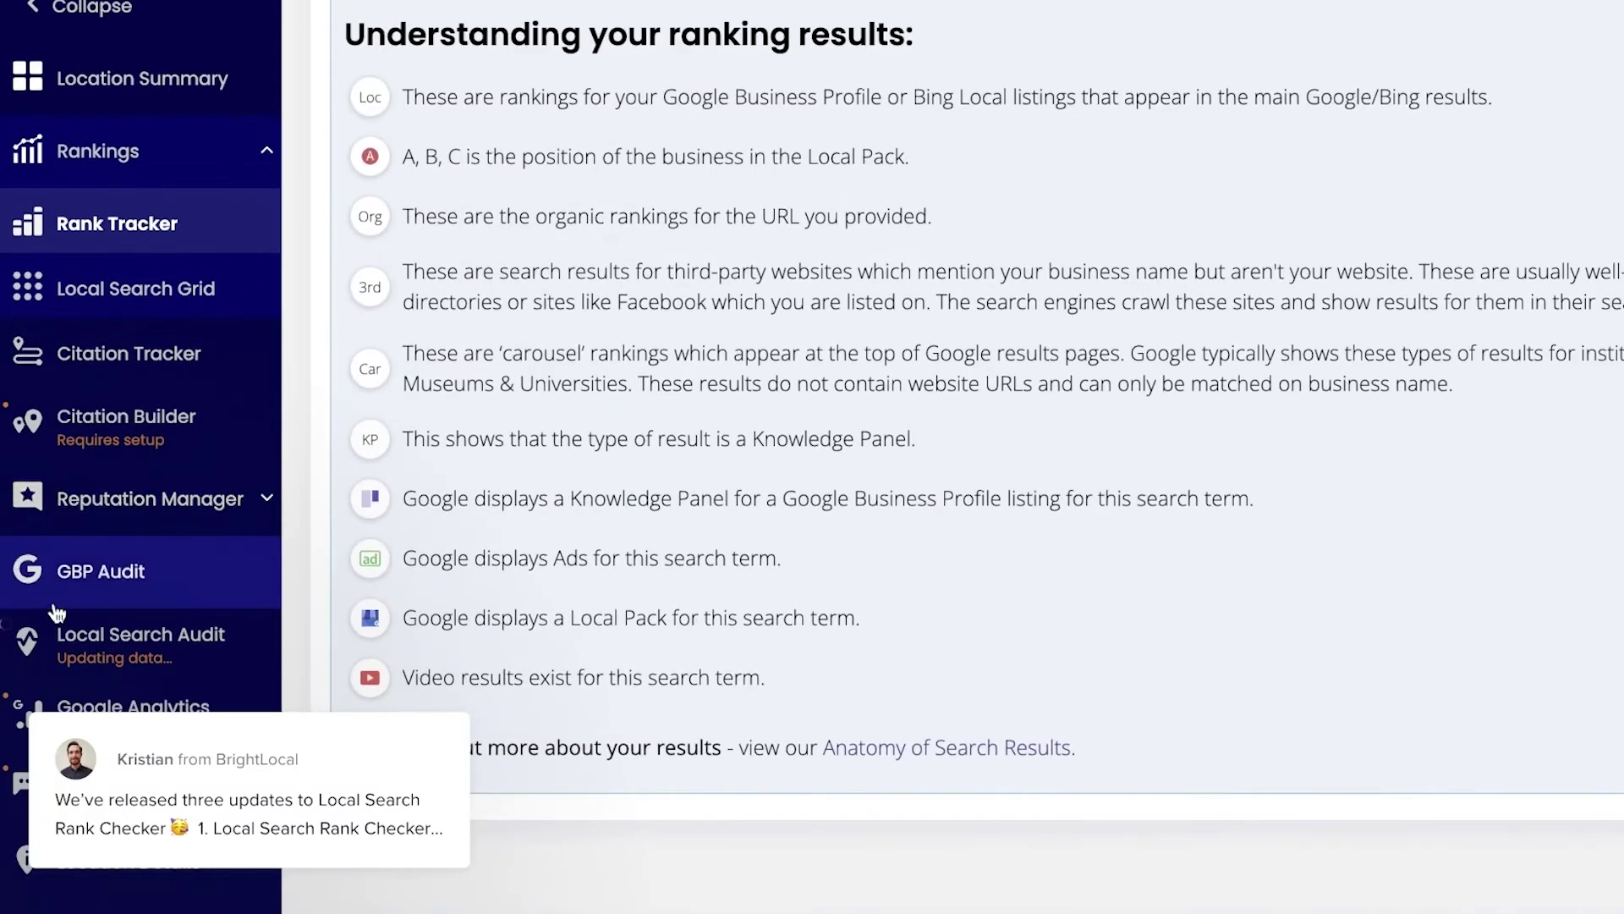
{"action": "left_click", "coordinate": [452, 680]}
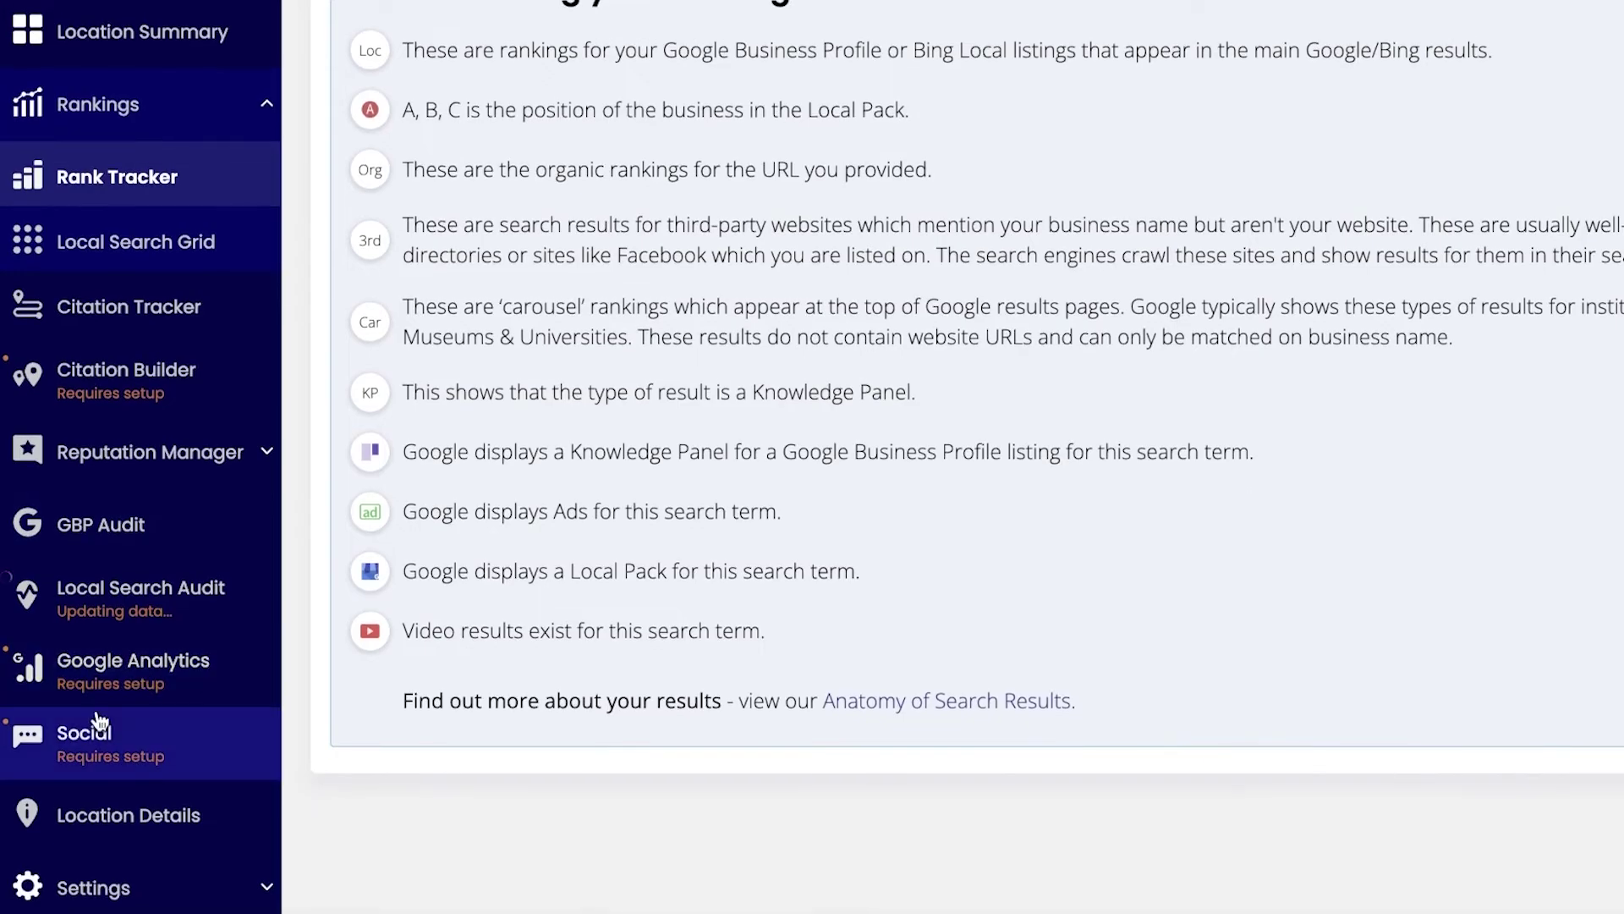
Check the Google Analytics page for the location and return to the Janes Lash Studio location summary
{"action": "left_click", "coordinate": [110, 690]}
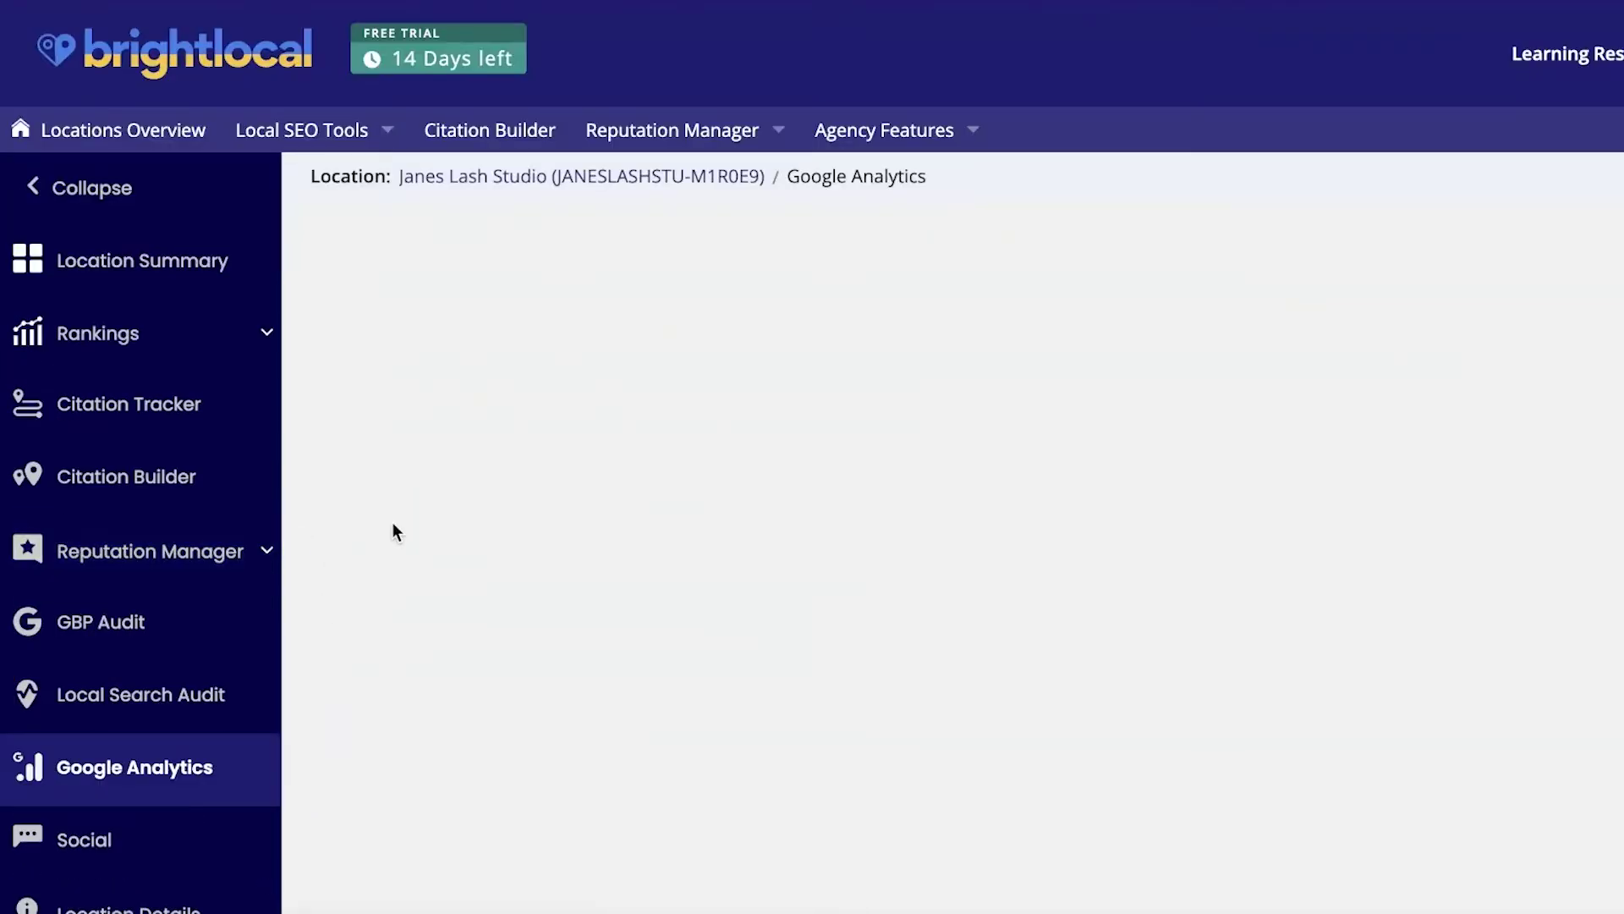
{"action": "scroll", "coordinate": [819, 230], "scroll_direction": "down", "scroll_amount": 2}
{"action": "scroll", "coordinate": [165, 194], "scroll_direction": "up", "scroll_amount": 2}
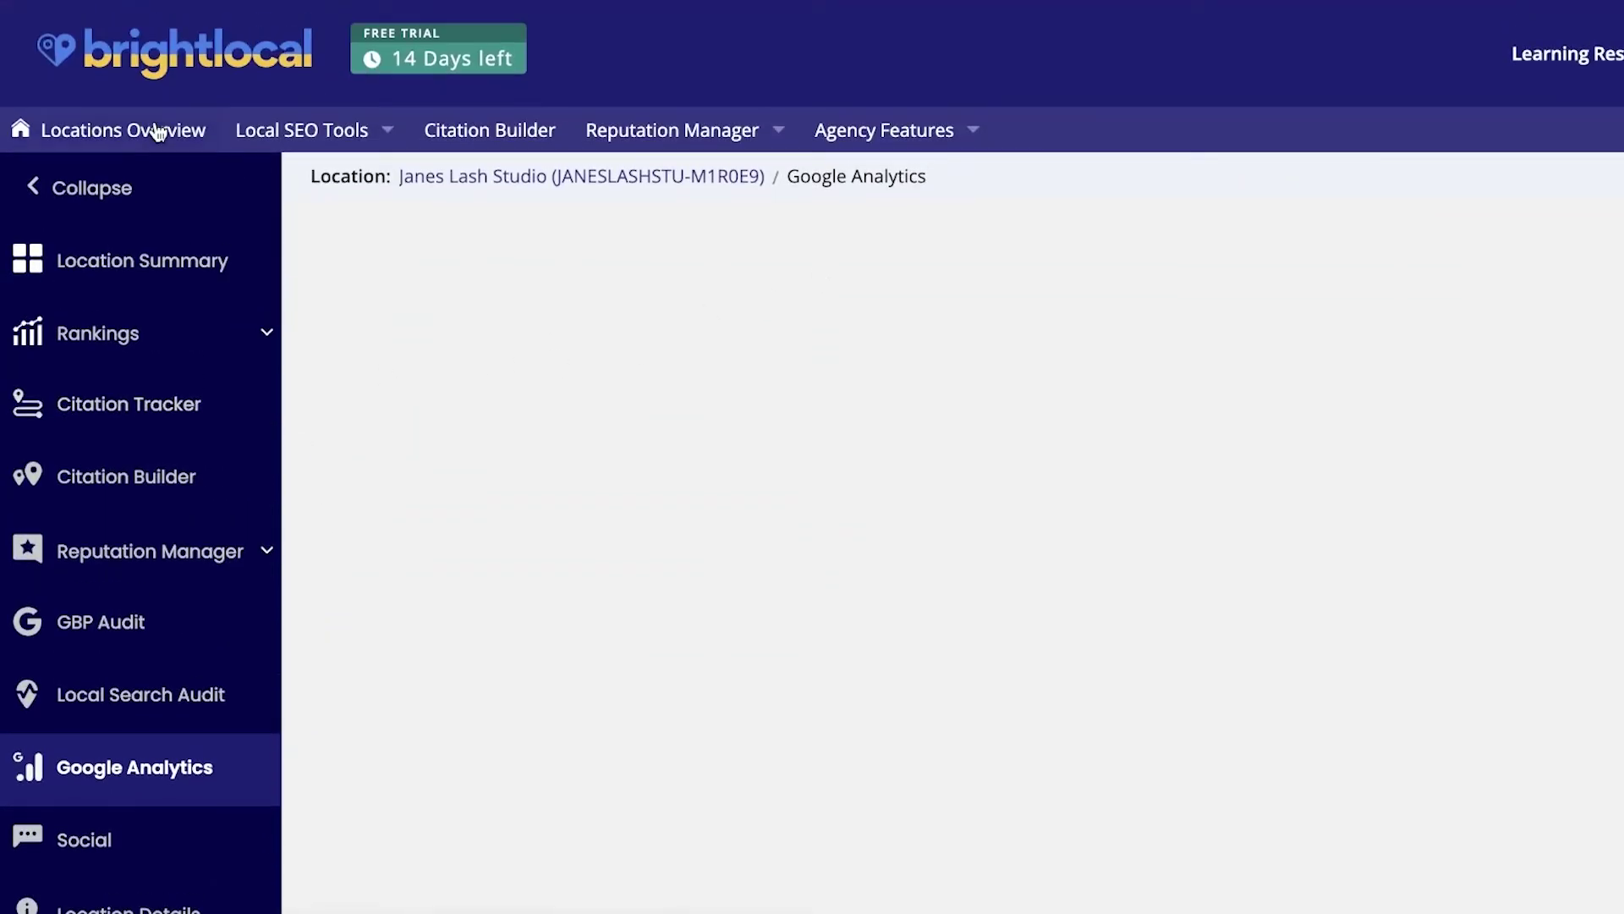
{"action": "left_click", "coordinate": [119, 245]}
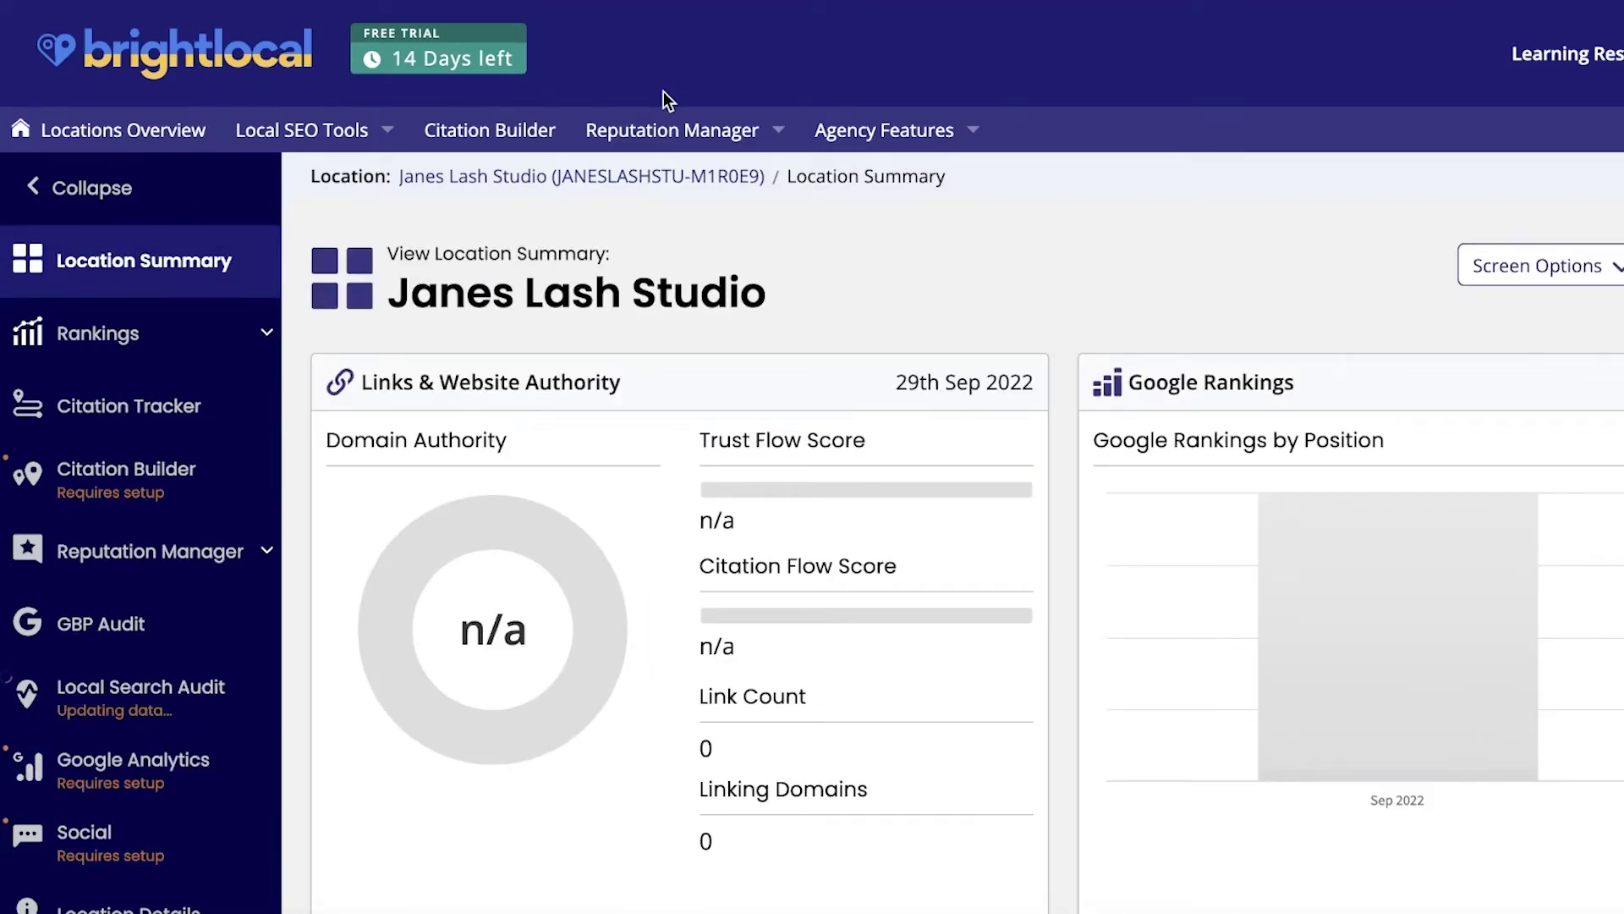
Revisit the Rank Tracker, and open the Citation Tracker to examine its key citation score, summary and NAP breakdown
{"action": "left_click", "coordinate": [63, 333]}
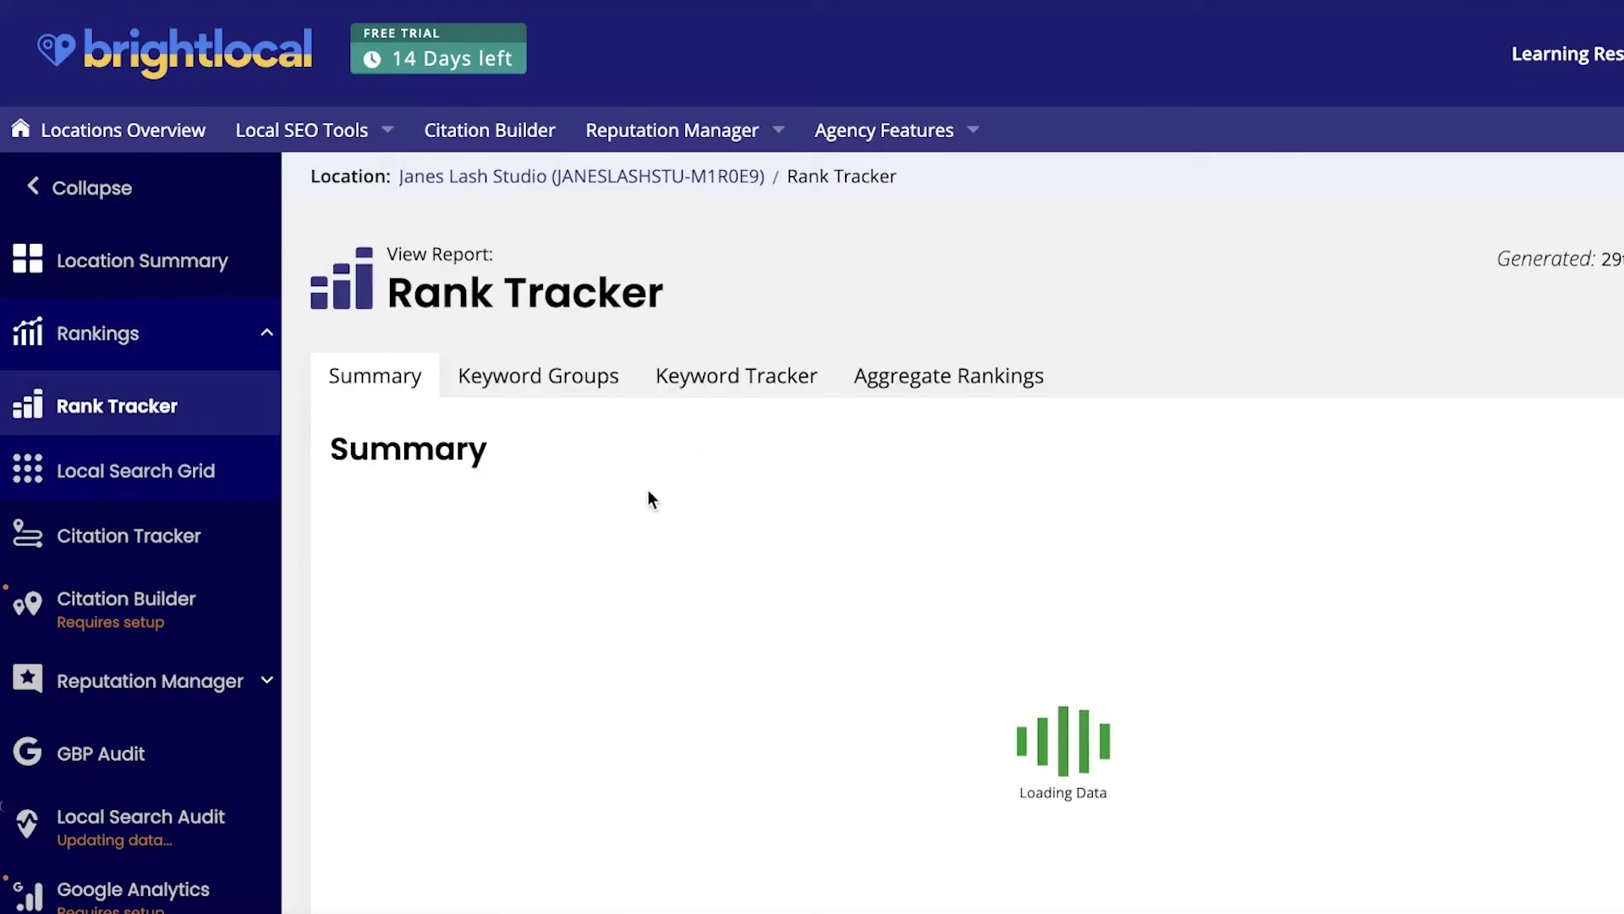
{"action": "scroll", "coordinate": [770, 480], "scroll_direction": "down", "scroll_amount": 1}
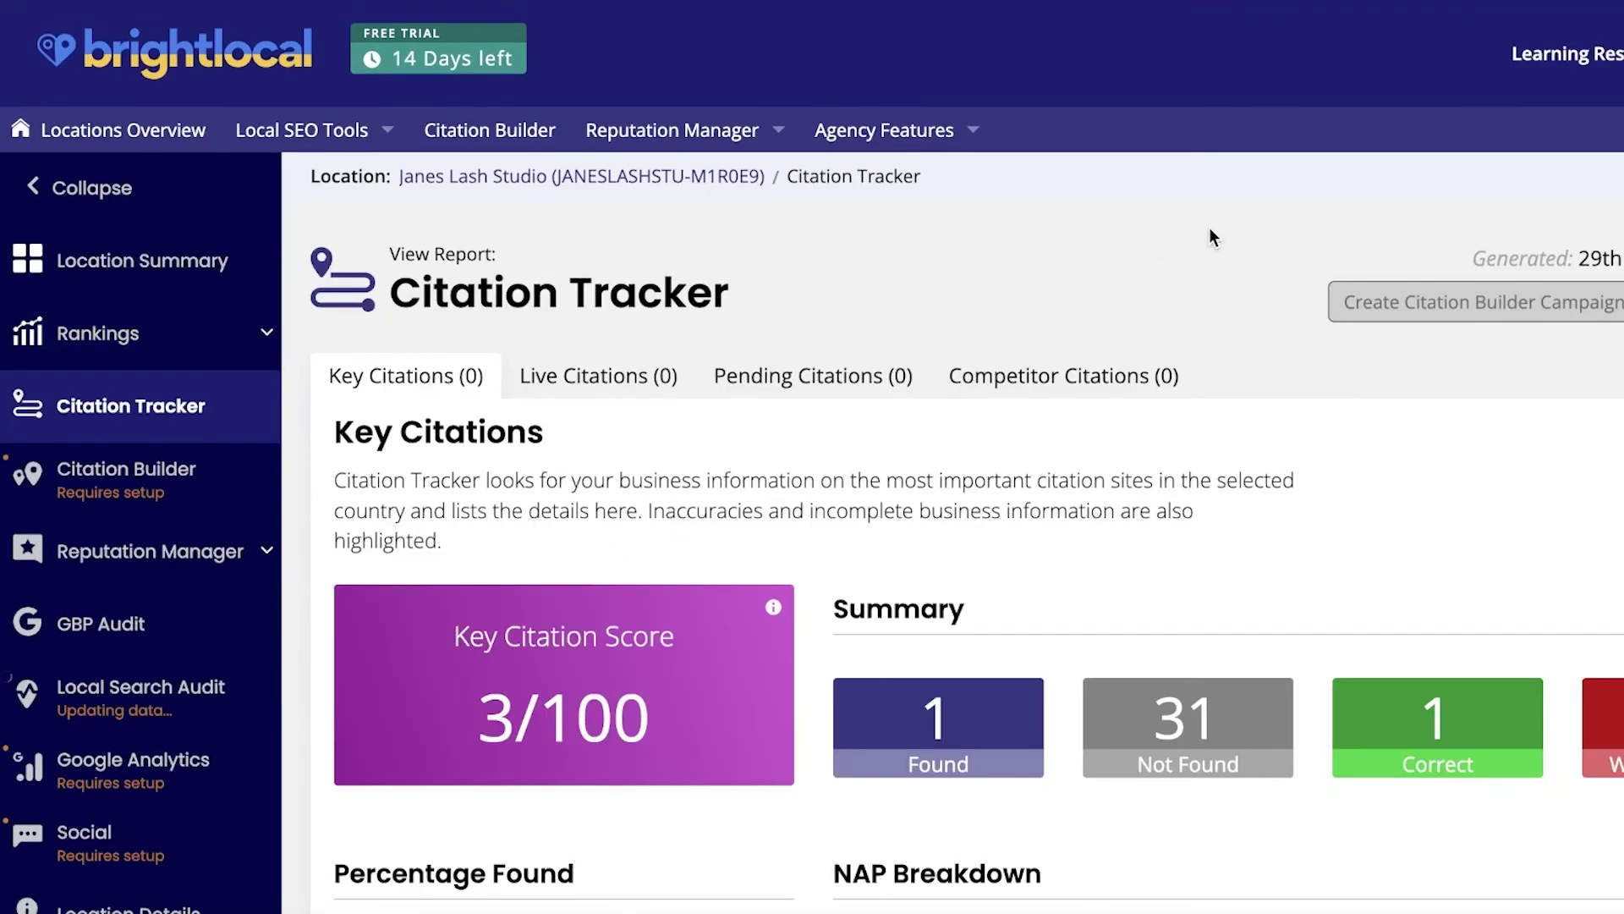
{"action": "scroll", "coordinate": [1215, 236], "scroll_direction": "down", "scroll_amount": 2}
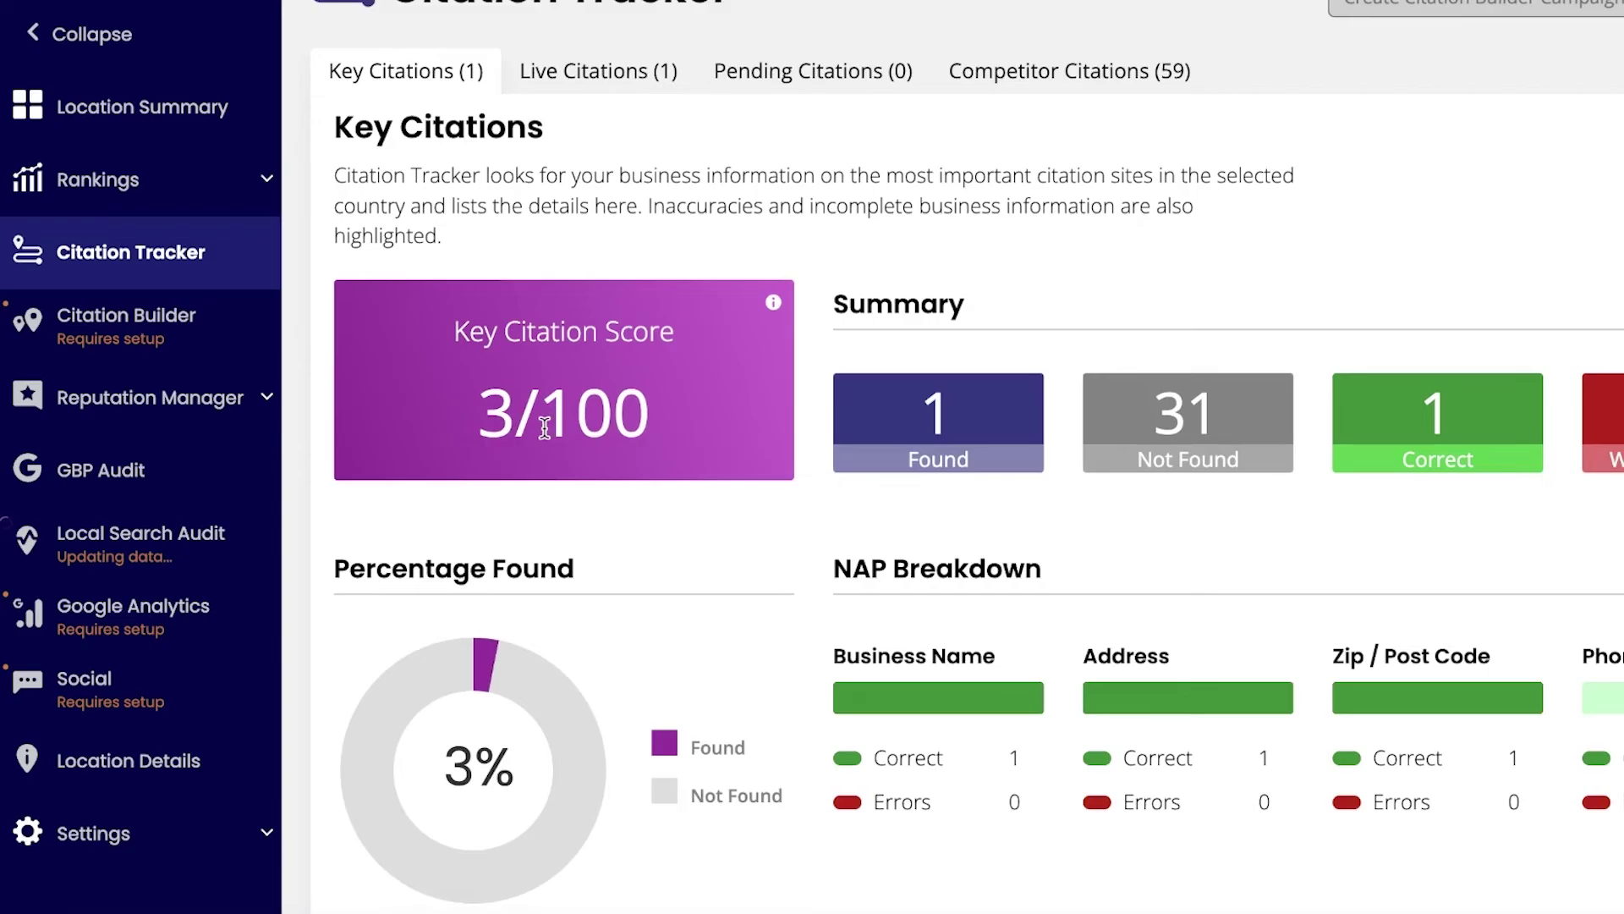
{"action": "scroll", "coordinate": [541, 435], "scroll_direction": "down", "scroll_amount": 12}
{"action": "scroll", "coordinate": [534, 449], "scroll_direction": "up", "scroll_amount": 6}
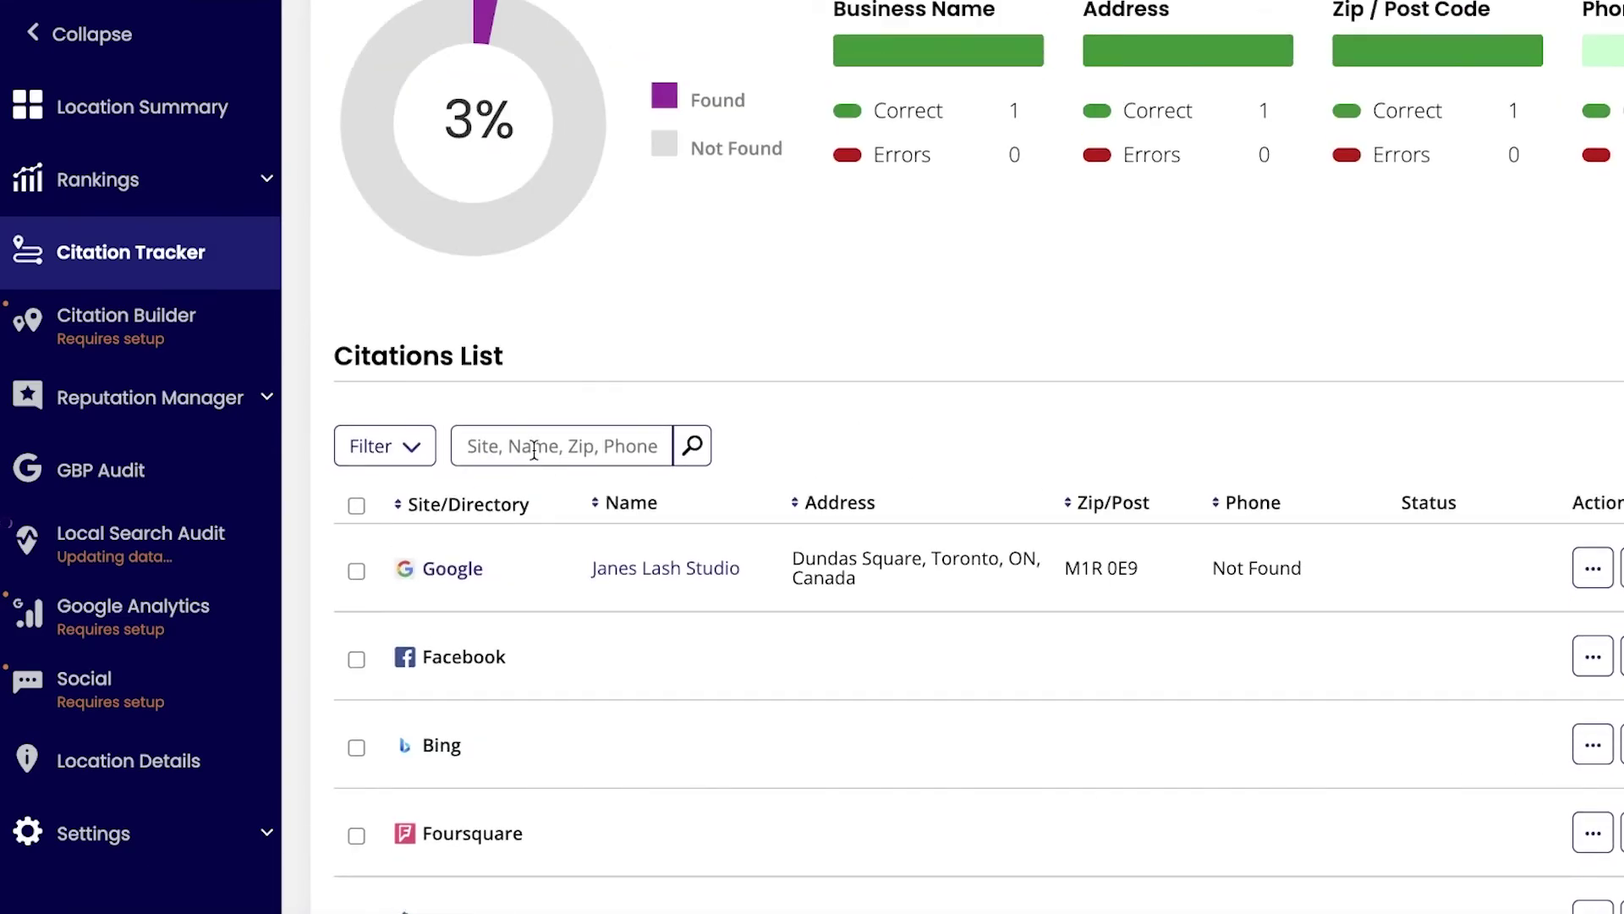
Look through the citations list to see which directories, such as Facebook, Yelp and YellowPages, have an entry for the business
{"action": "scroll", "coordinate": [483, 442], "scroll_direction": "down", "scroll_amount": 8}
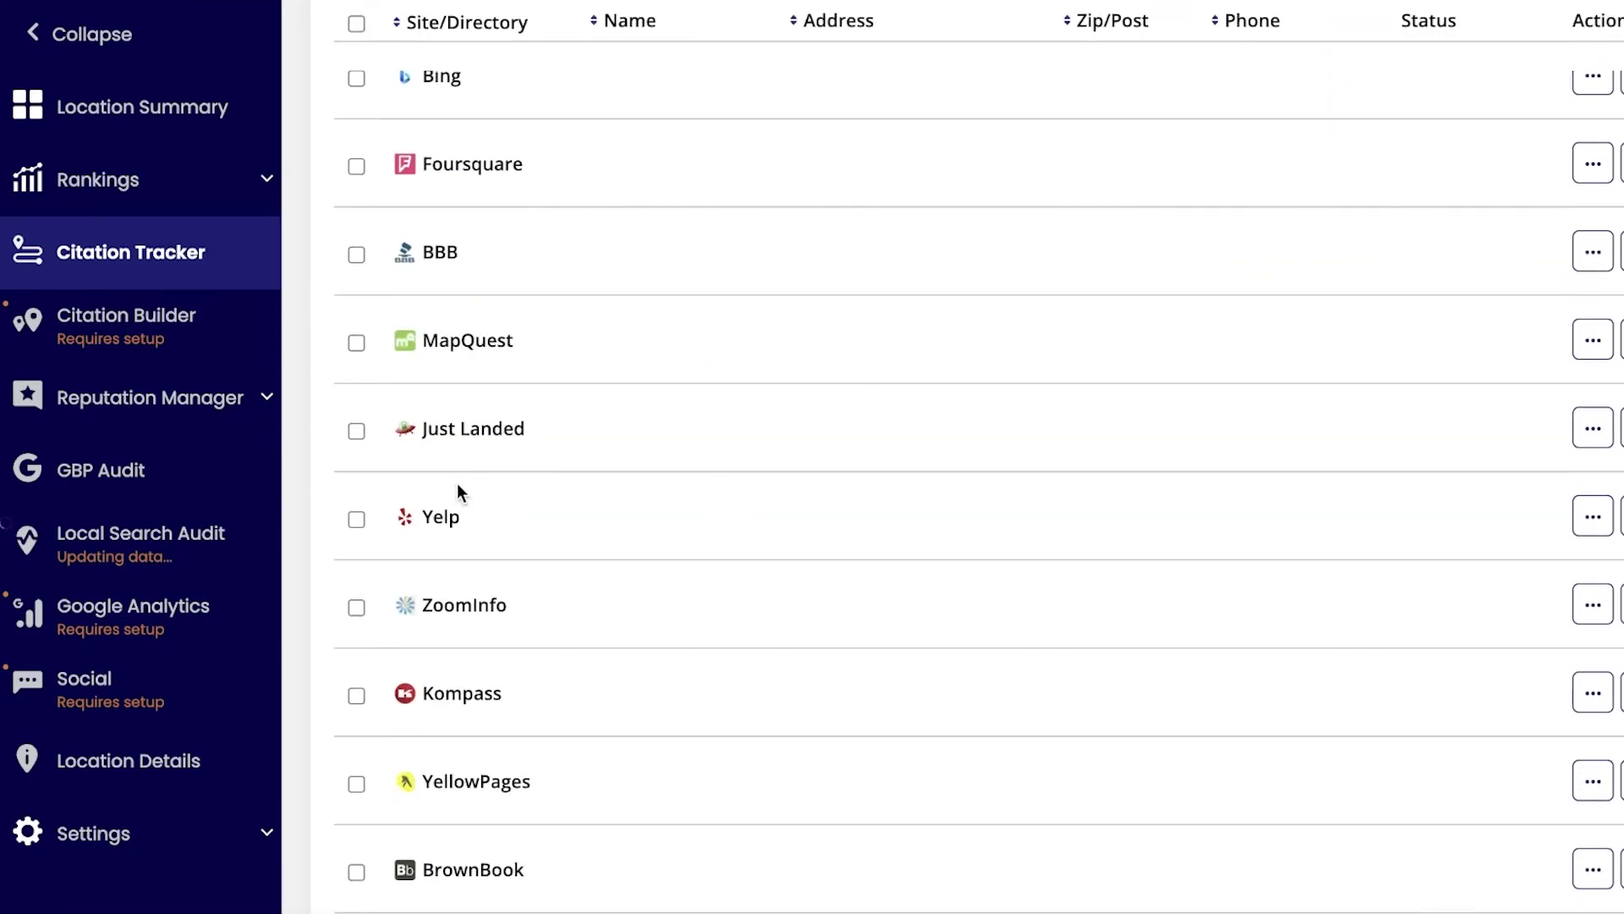
{"action": "scroll", "coordinate": [459, 483], "scroll_direction": "down", "scroll_amount": 20}
{"action": "scroll", "coordinate": [1033, 461], "scroll_direction": "up", "scroll_amount": 20}
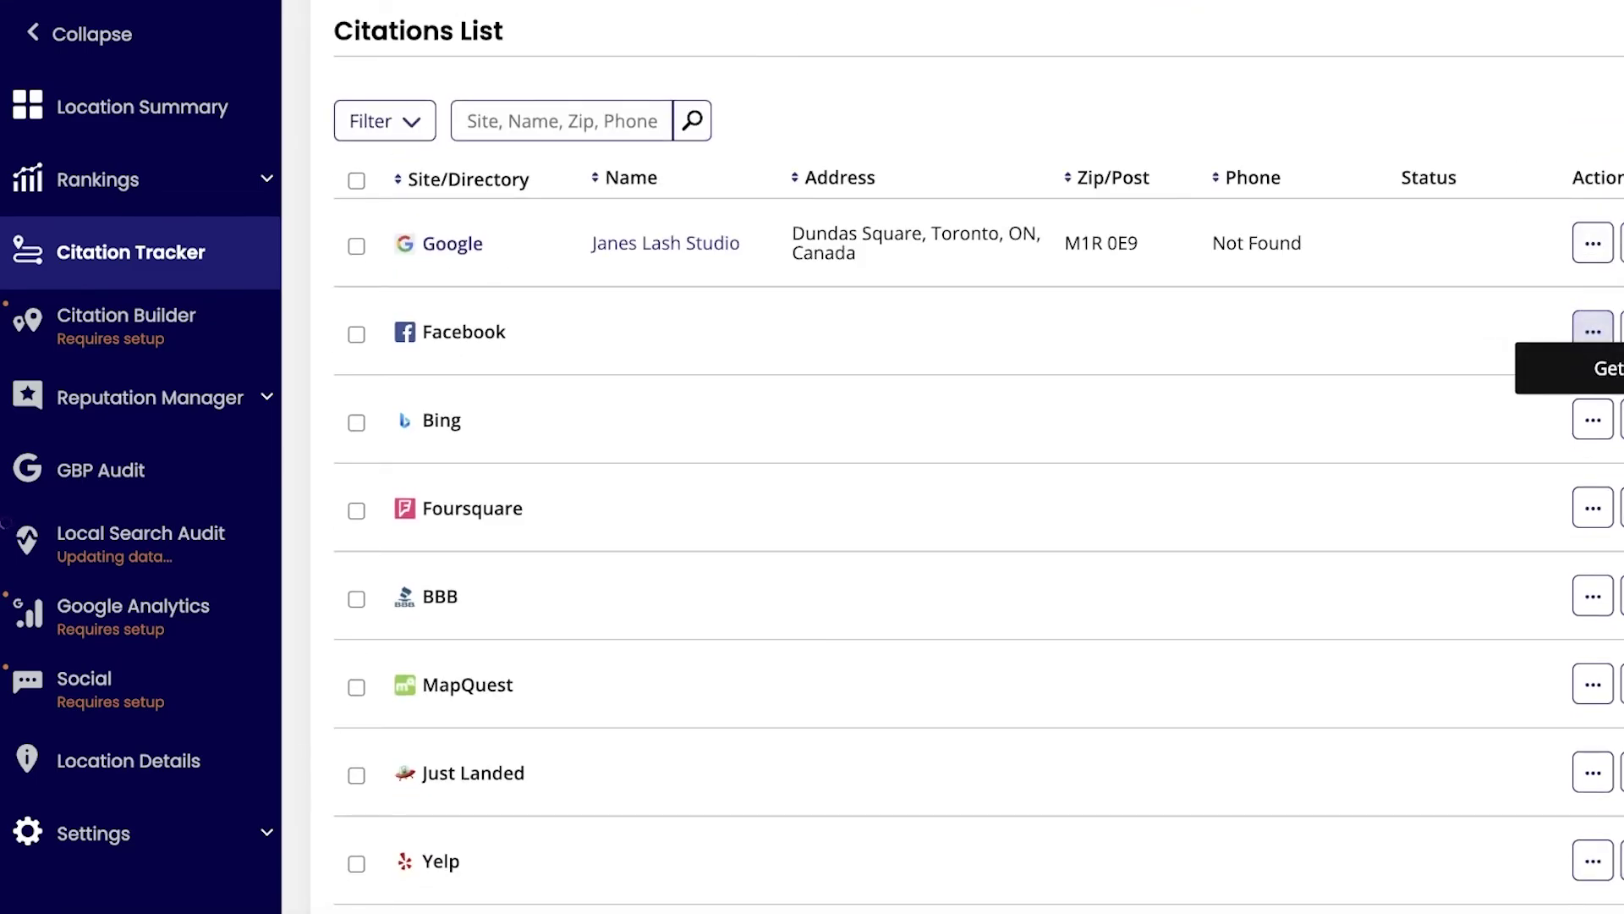
{"action": "scroll", "coordinate": [1591, 541], "scroll_direction": "down", "scroll_amount": 14}
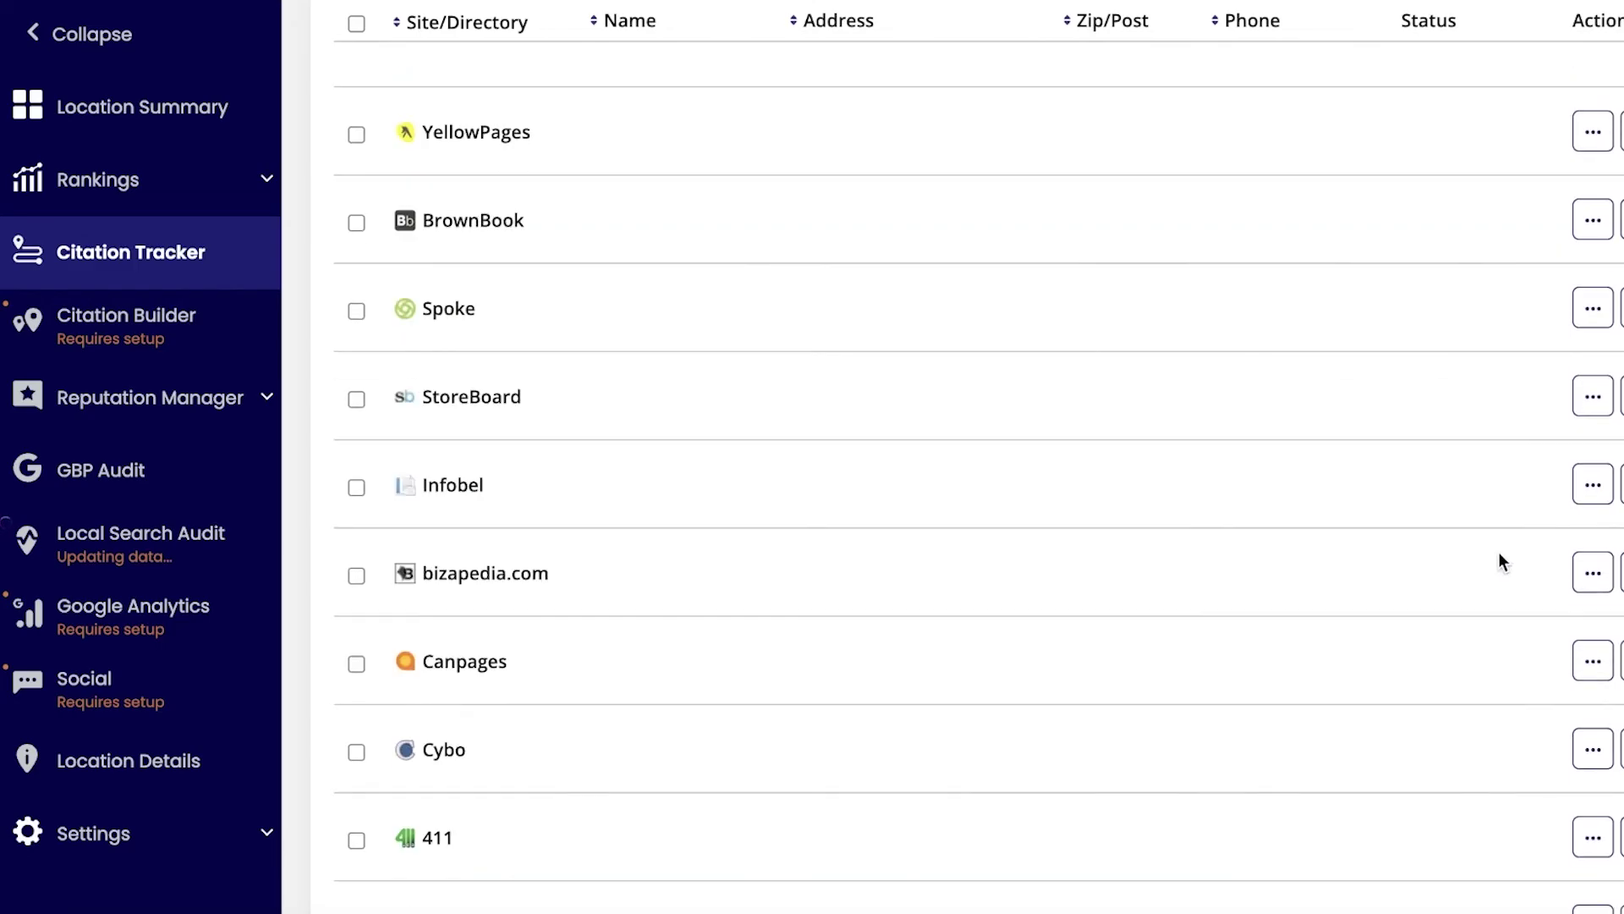